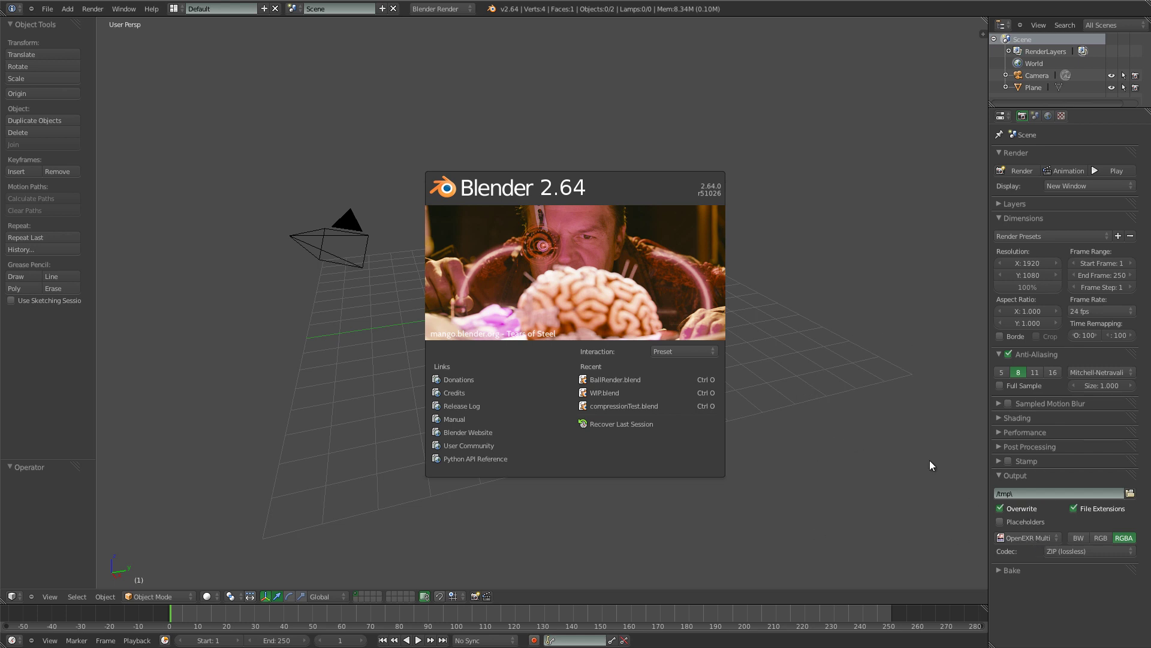
# Open the recent file BallRender.blend
pyautogui.click(634, 382)
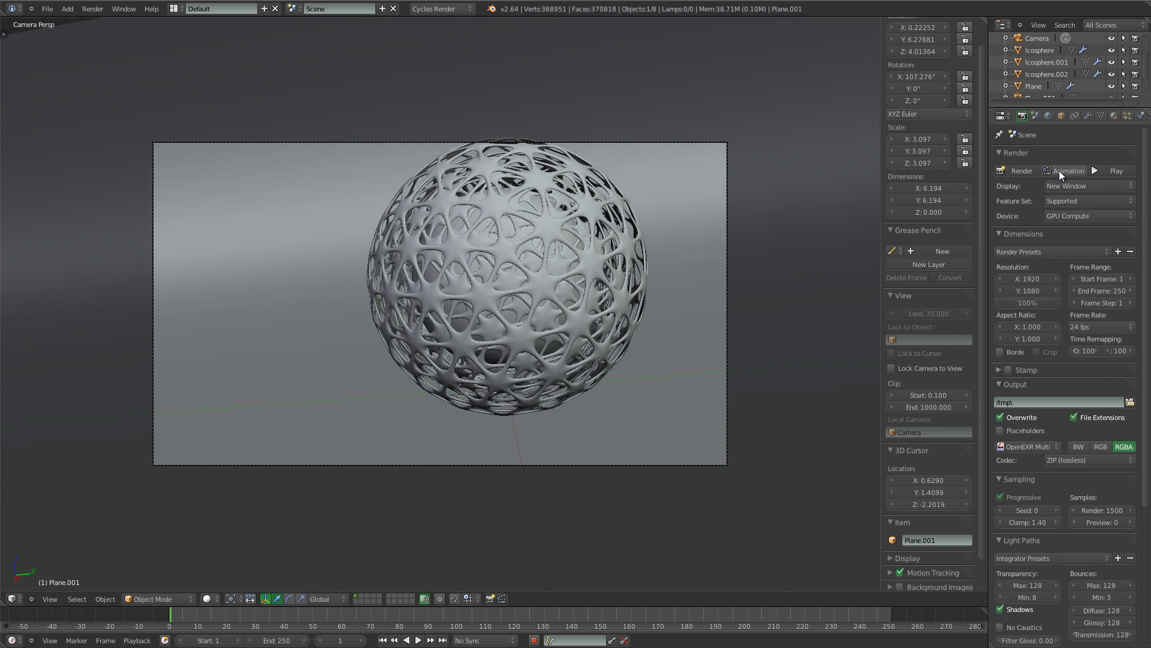
pyautogui.scroll(-1, 1142, 189)
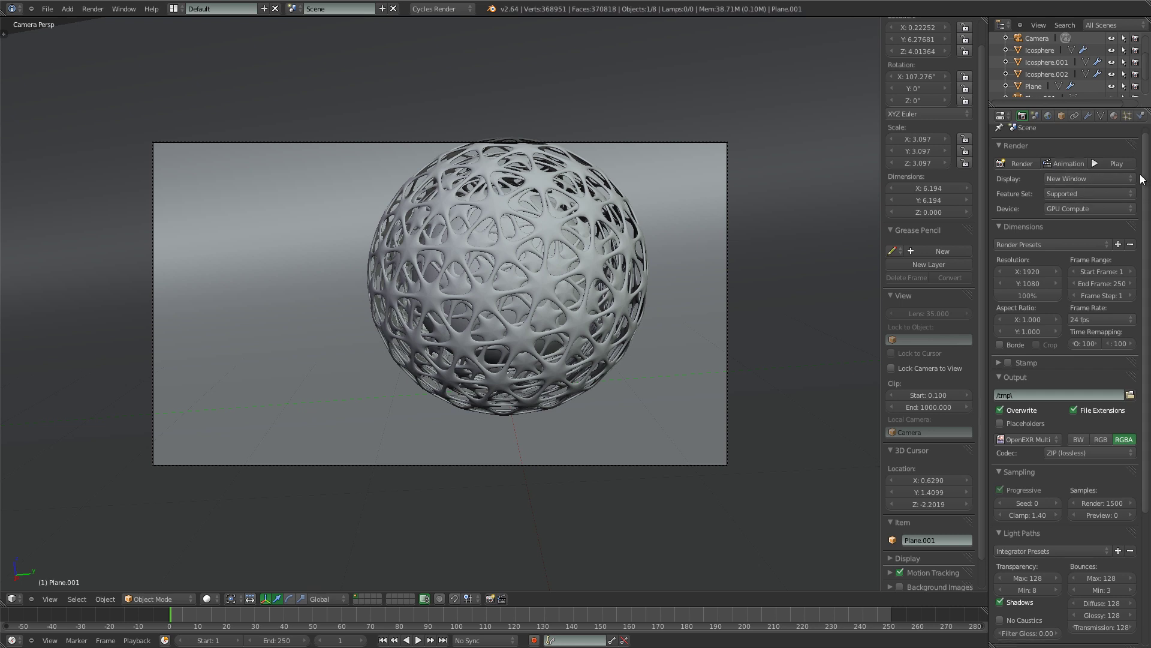
pyautogui.scroll(1, 1142, 189)
# Look over the available choices for the render display, feature set and compute device
pyautogui.click(1098, 186)
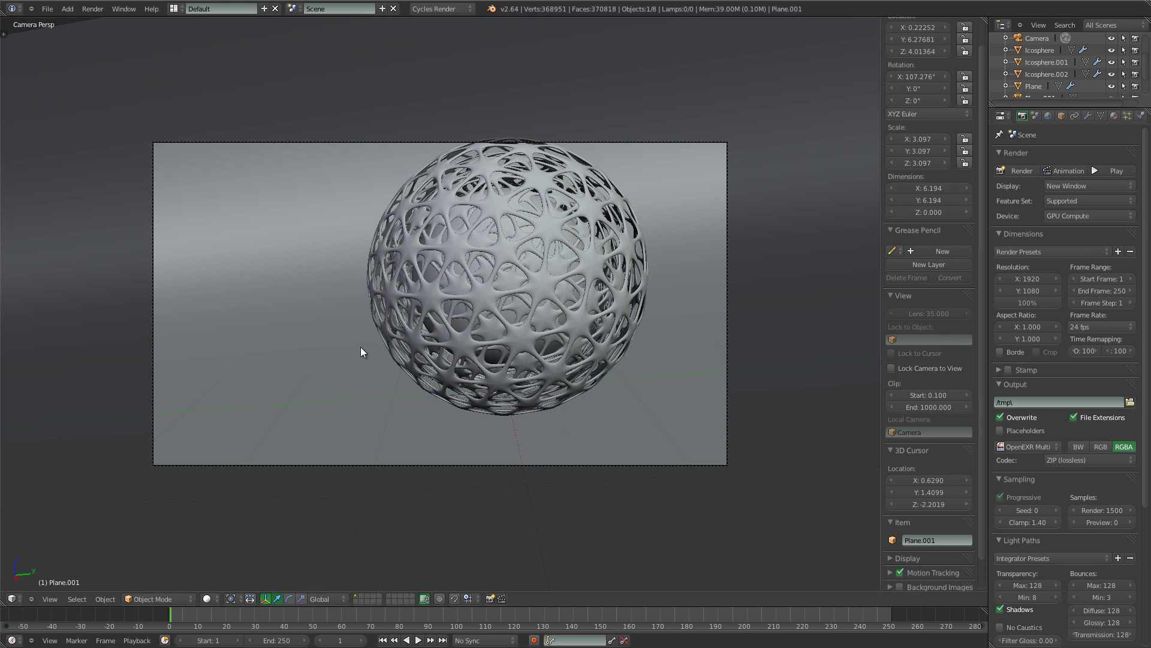
pyautogui.click(1063, 186)
pyautogui.click(1065, 201)
pyautogui.click(1077, 214)
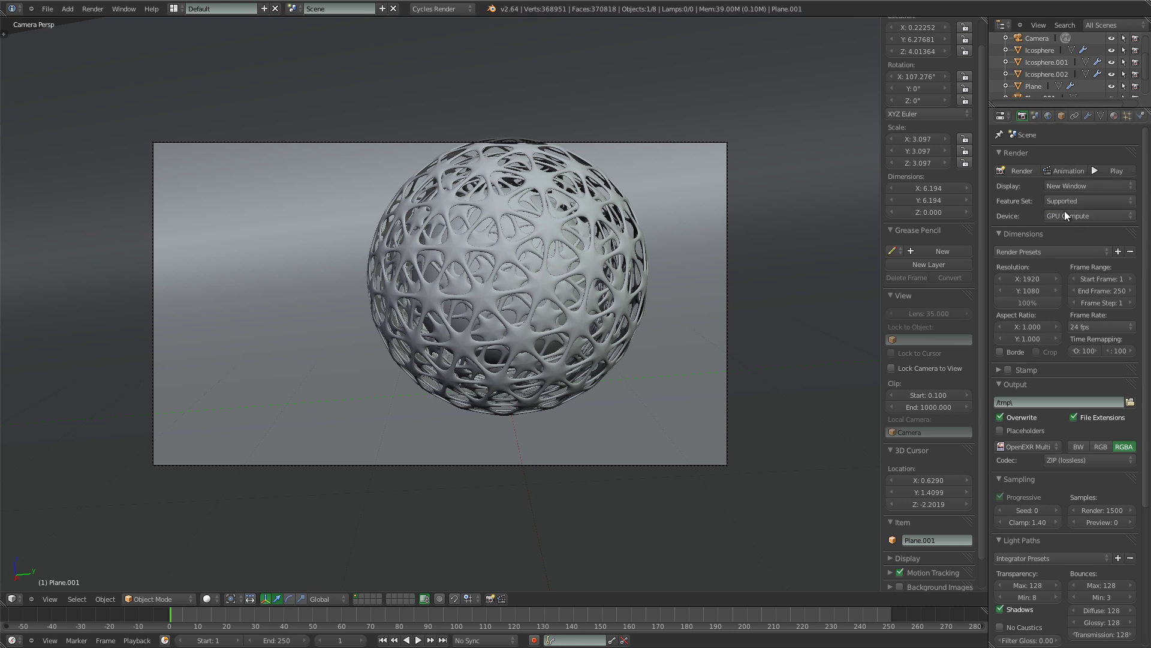
# Apply the HDTV 1080p render preset to the scene's dimensions
pyautogui.scroll(-1, 1079, 257)
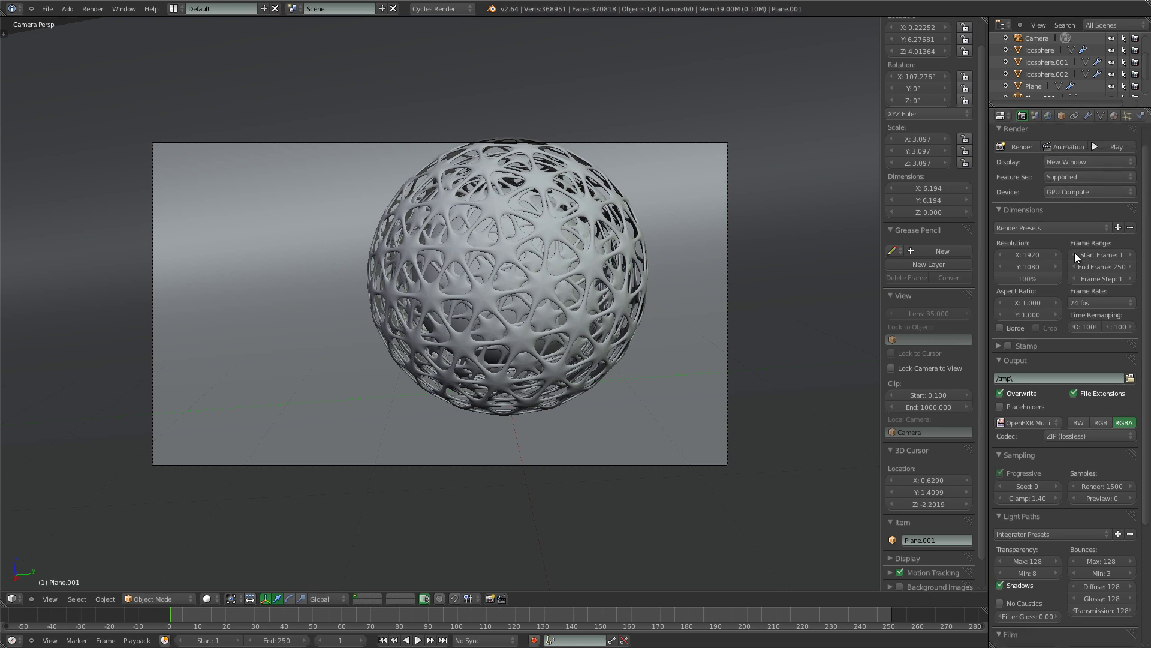
pyautogui.click(1038, 227)
pyautogui.click(1050, 226)
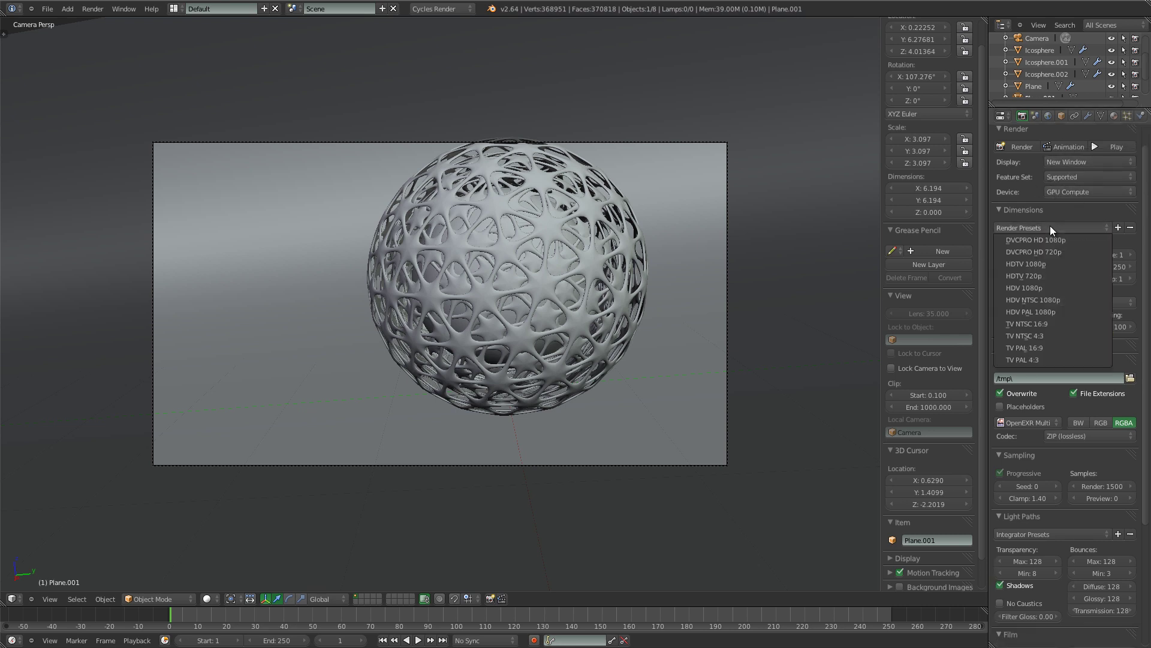
pyautogui.click(1039, 265)
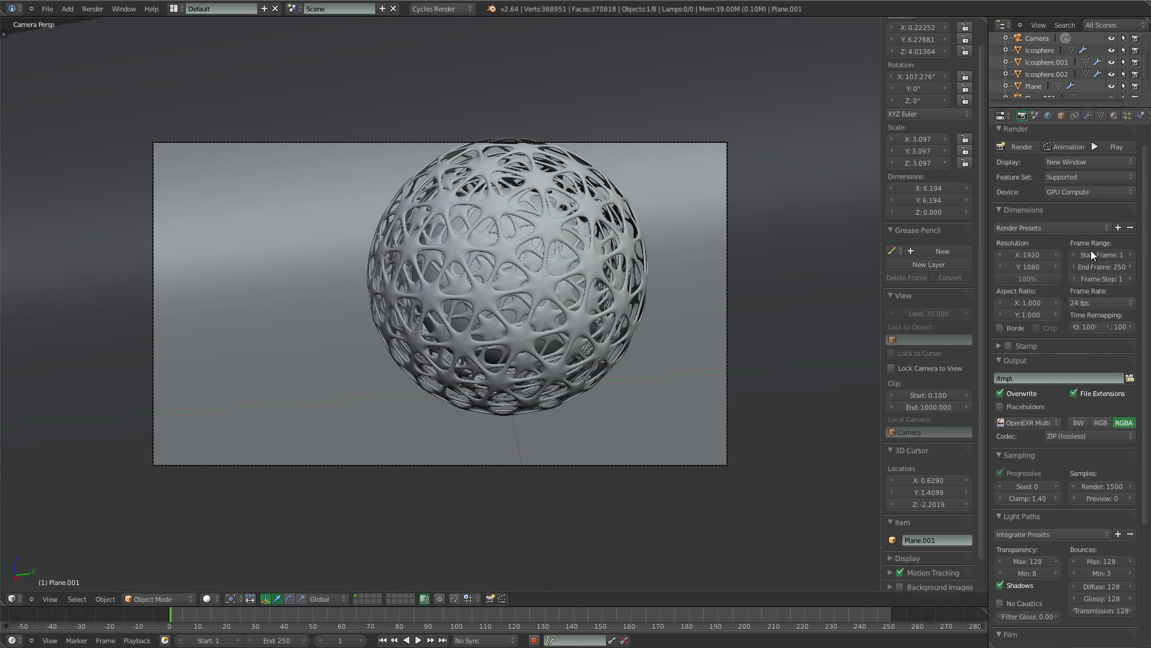
# Examine the render dimensions, frame rate choices and the list of render presets
pyautogui.scroll(-1, 1045, 255)
pyautogui.scroll(2, 1046, 254)
pyautogui.click(1097, 326)
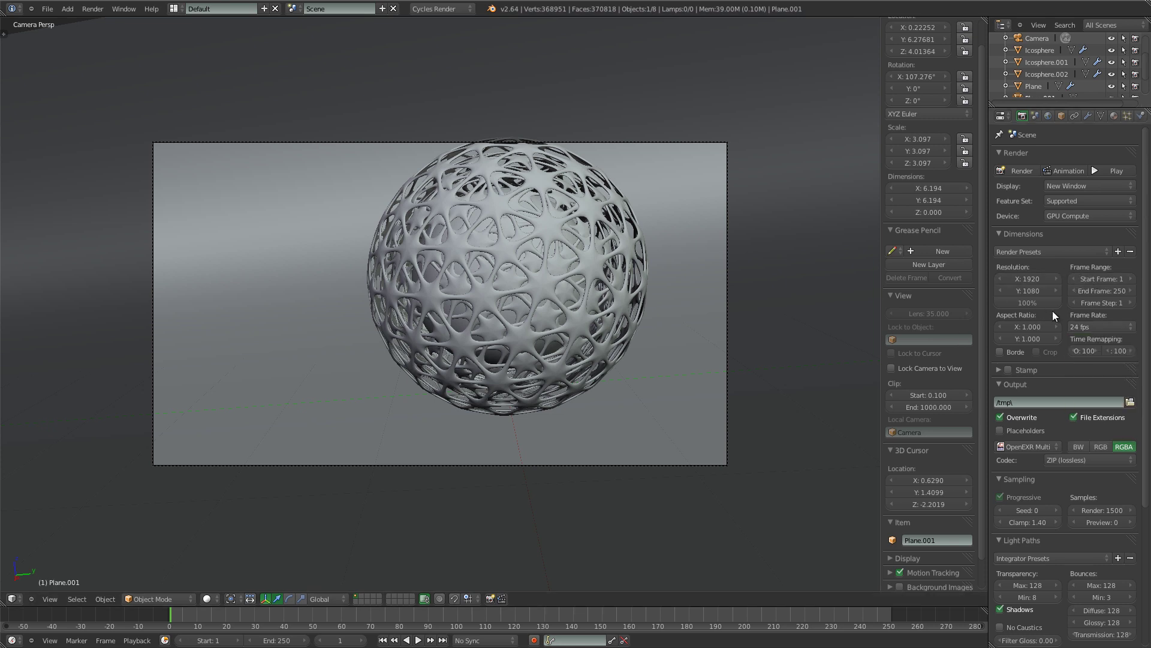
pyautogui.scroll(-1, 1046, 306)
pyautogui.scroll(-1, 1031, 293)
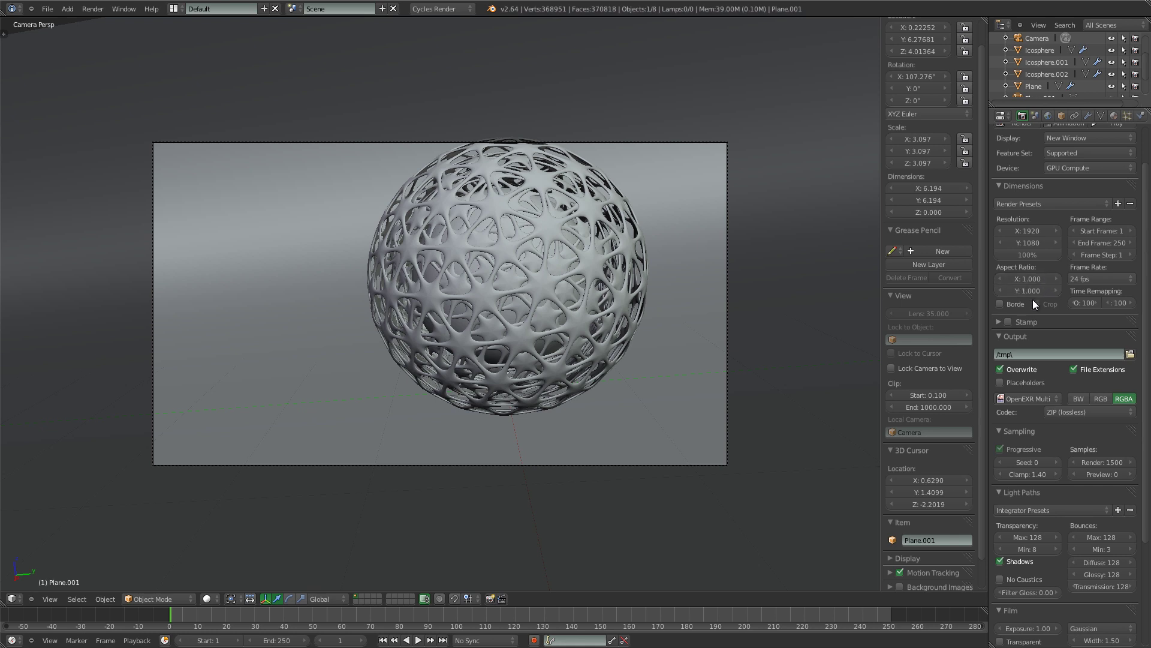
pyautogui.scroll(-3, 1031, 294)
pyautogui.scroll(4, 1027, 287)
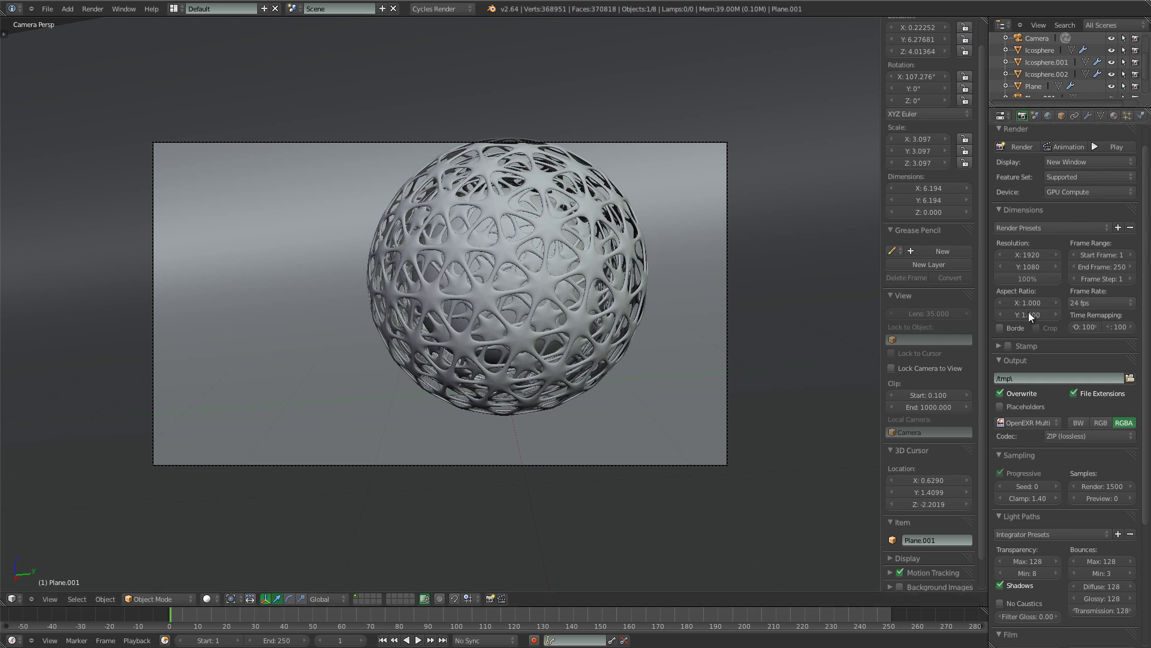
pyautogui.scroll(-3, 1019, 288)
pyautogui.scroll(3, 1055, 270)
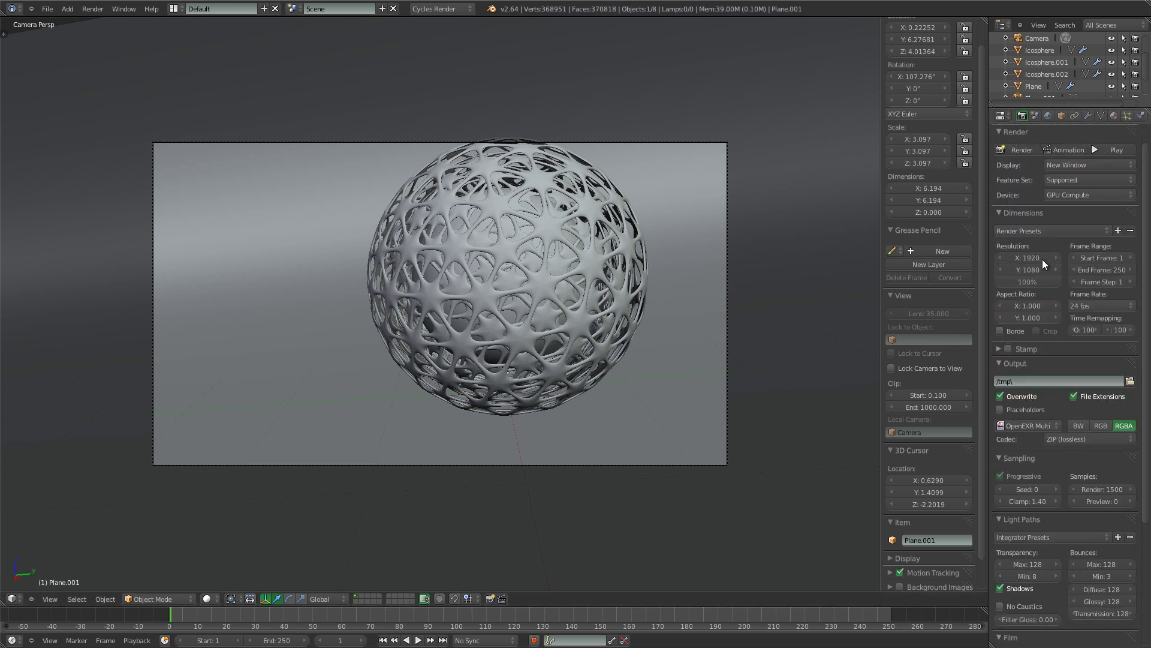
pyautogui.click(1038, 231)
pyautogui.click(1041, 225)
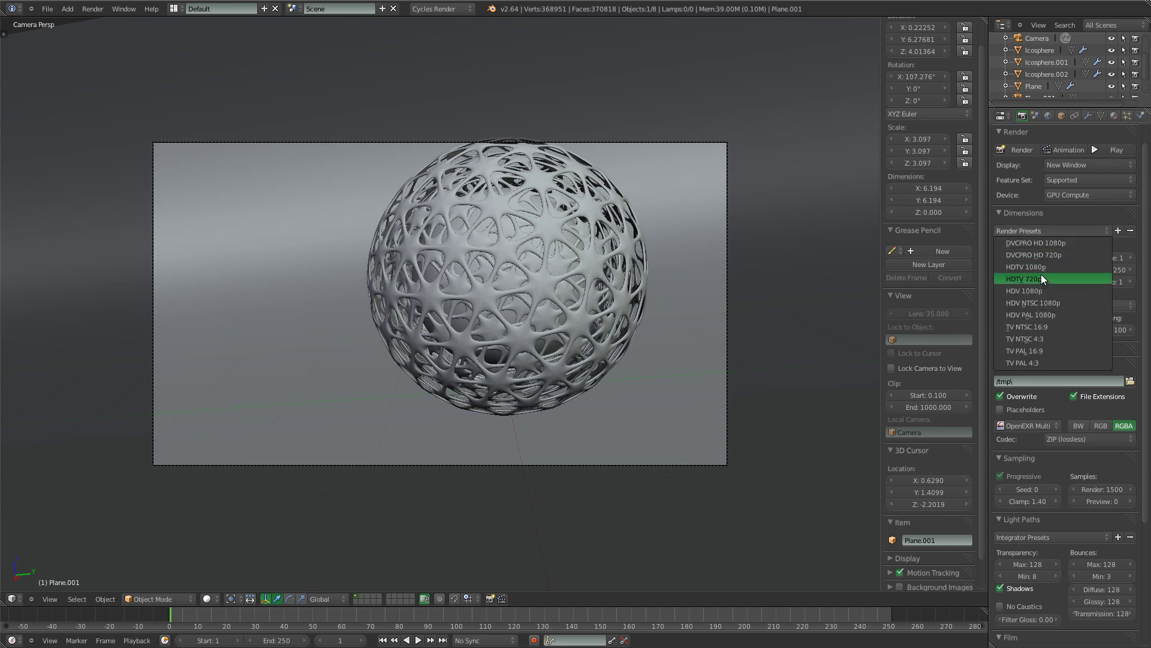
# Try the Stamp option with its metadata settings expanded, and switch it back off
pyautogui.scroll(-2, 1035, 276)
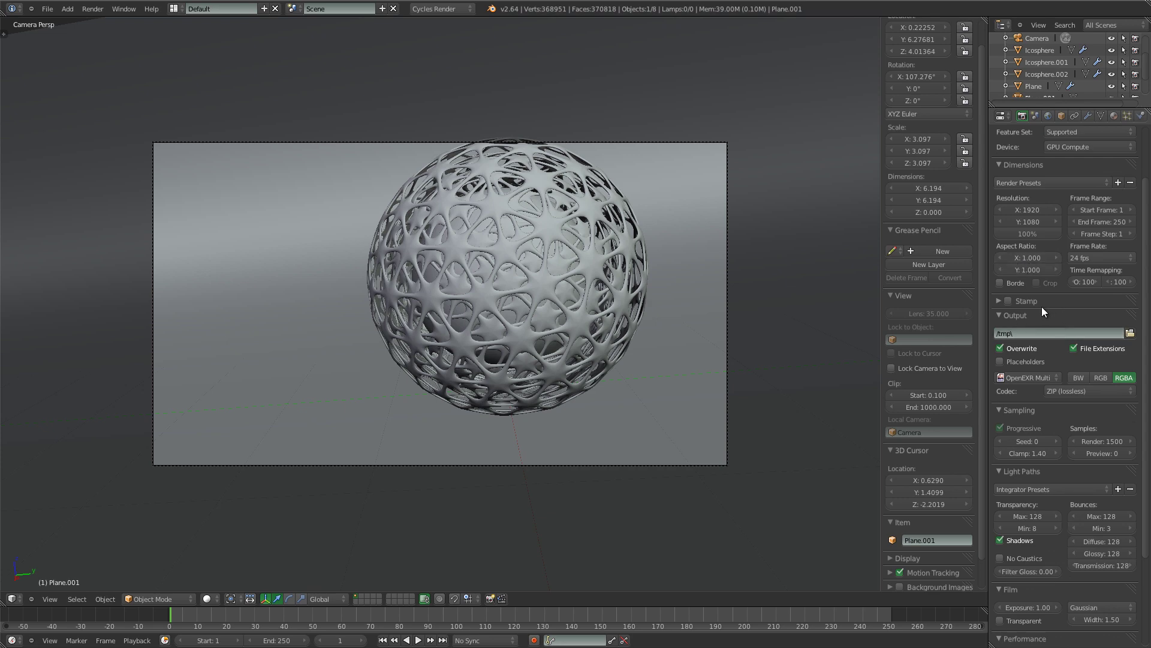
pyautogui.scroll(-3, 1042, 307)
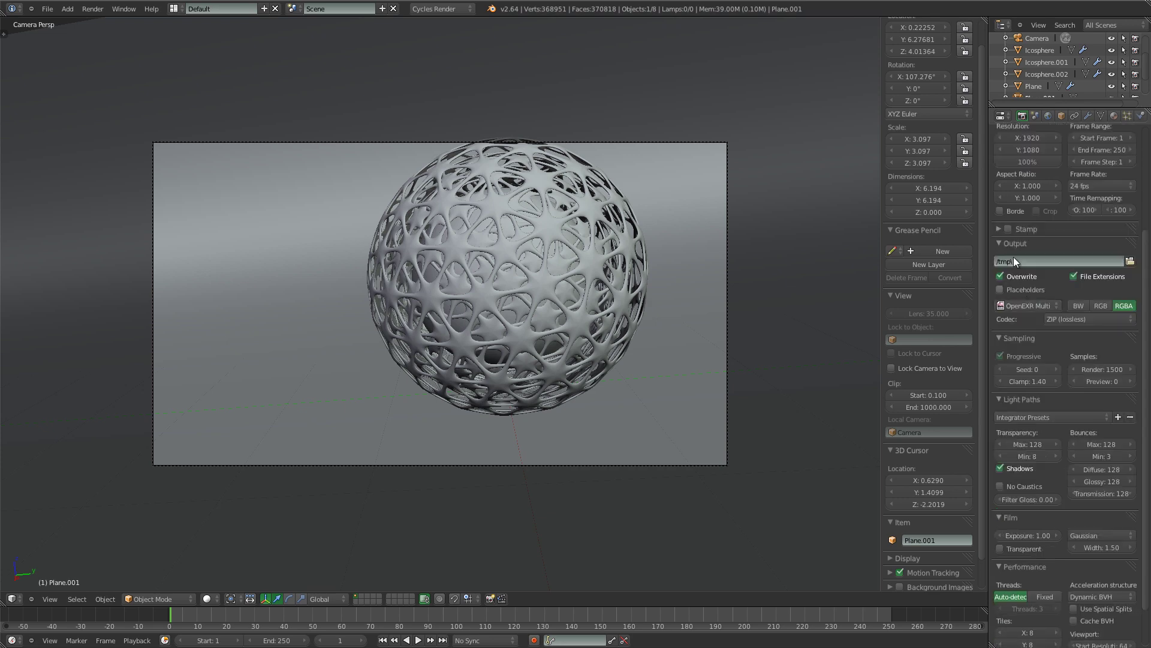
pyautogui.click(1001, 229)
pyautogui.click(999, 228)
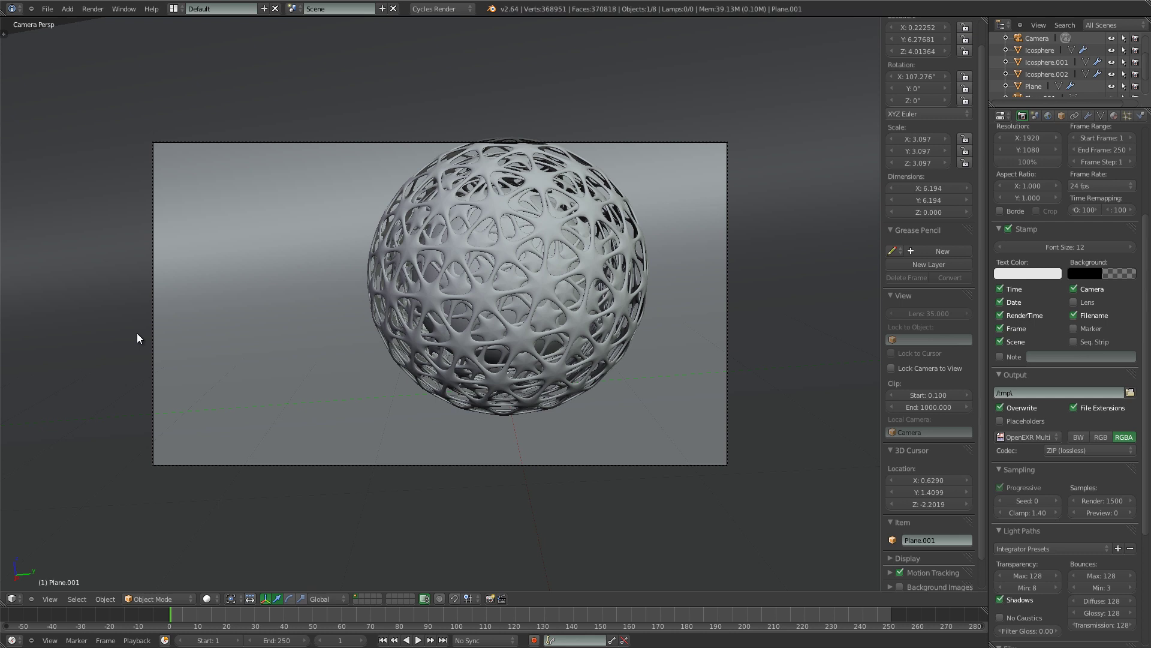
pyautogui.click(1001, 229)
pyautogui.click(1008, 228)
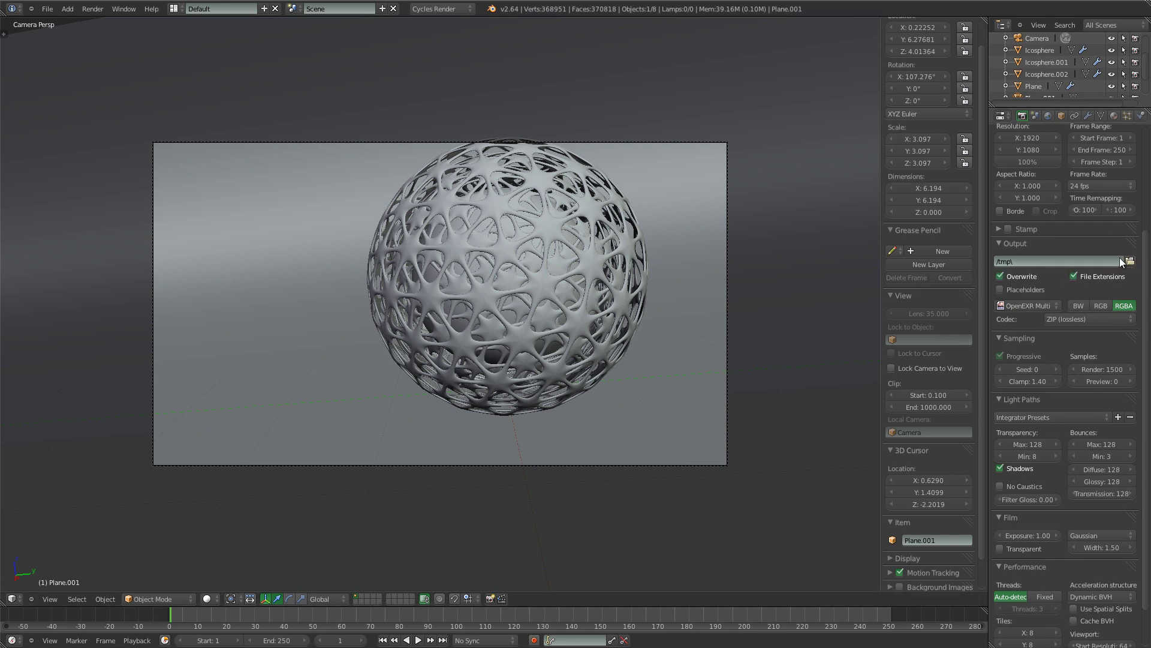
# Collapse the Sampling and Light Paths sections of the render settings
pyautogui.scroll(5, 1024, 264)
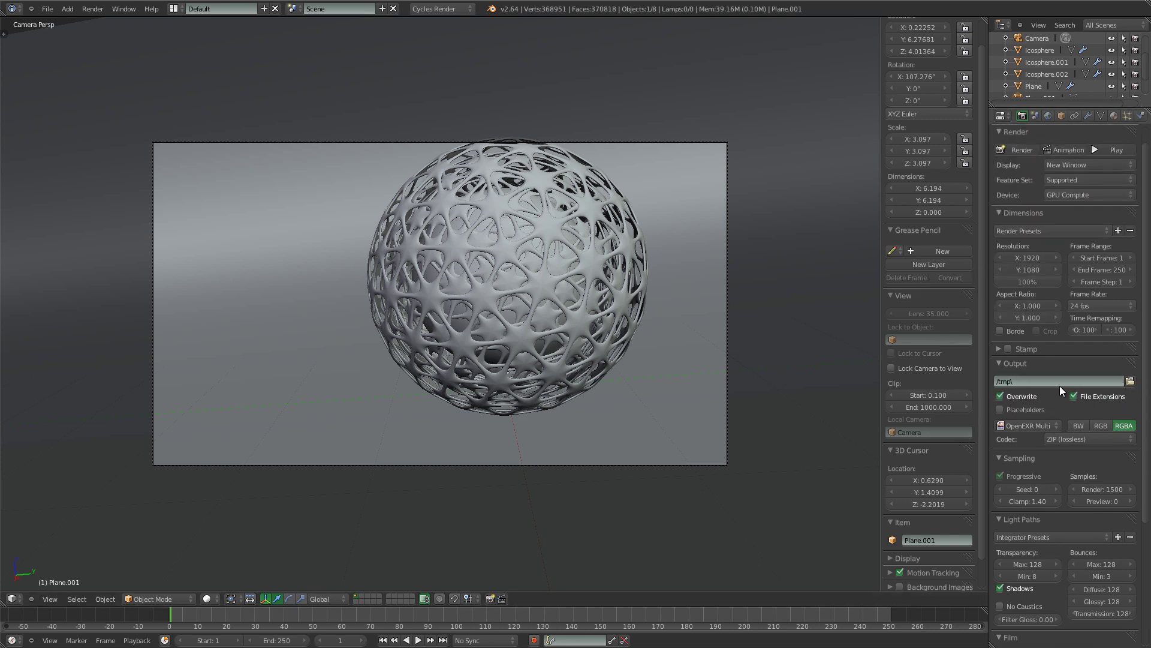
pyautogui.scroll(-3, 1059, 341)
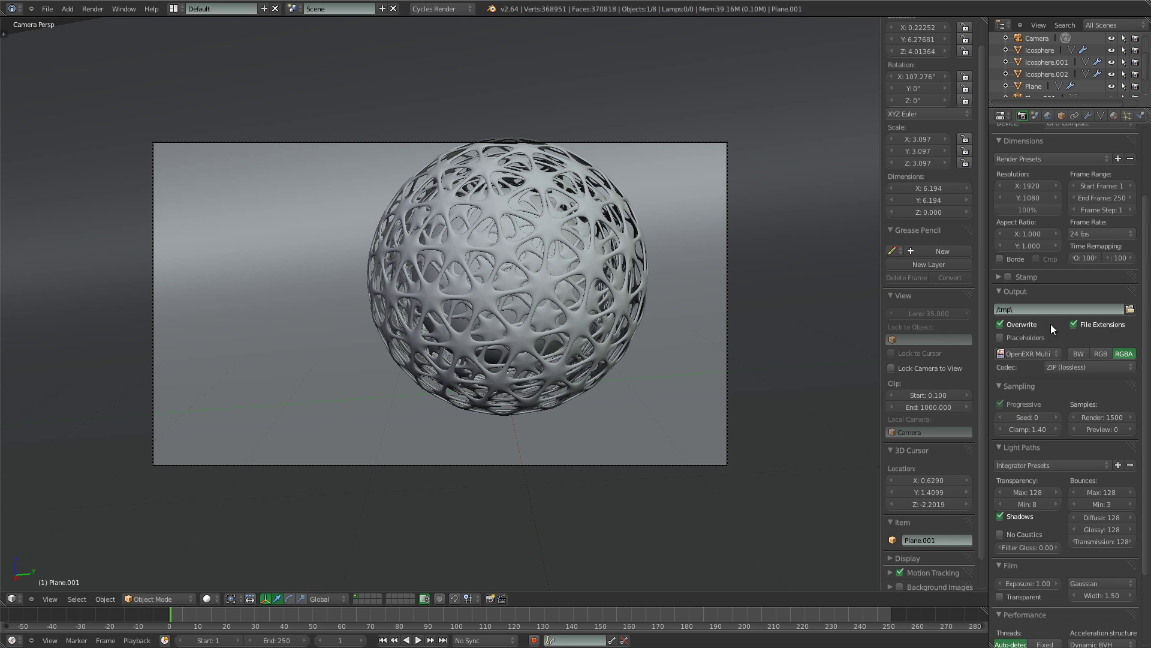
pyautogui.scroll(-4, 1019, 350)
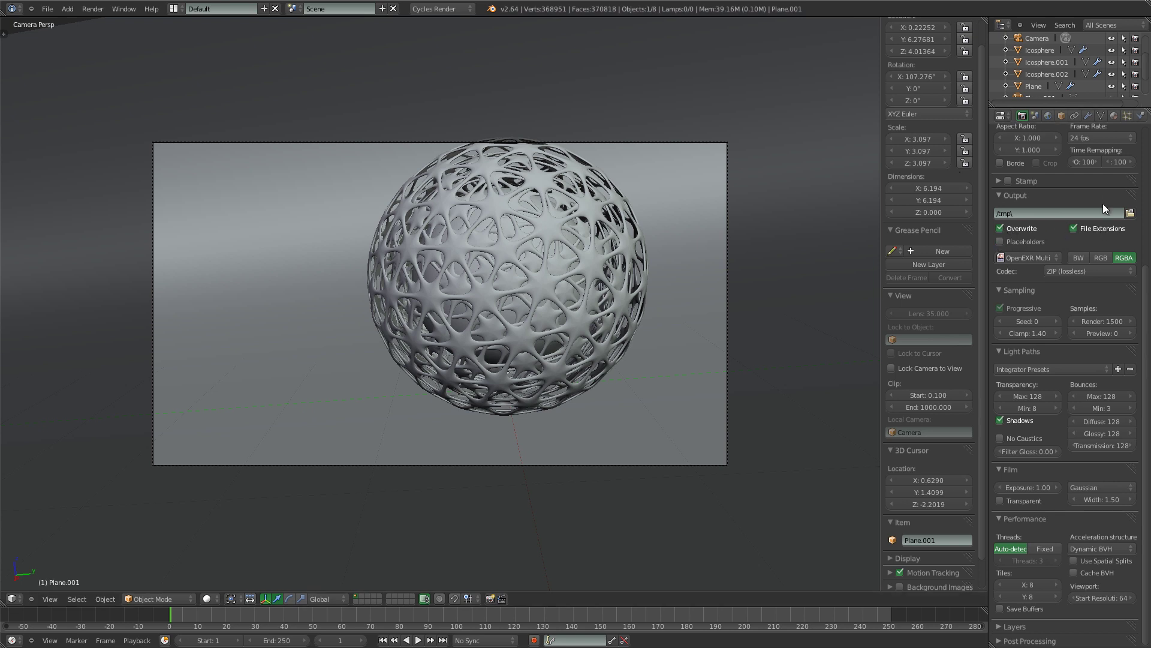
pyautogui.click(999, 289)
pyautogui.click(999, 304)
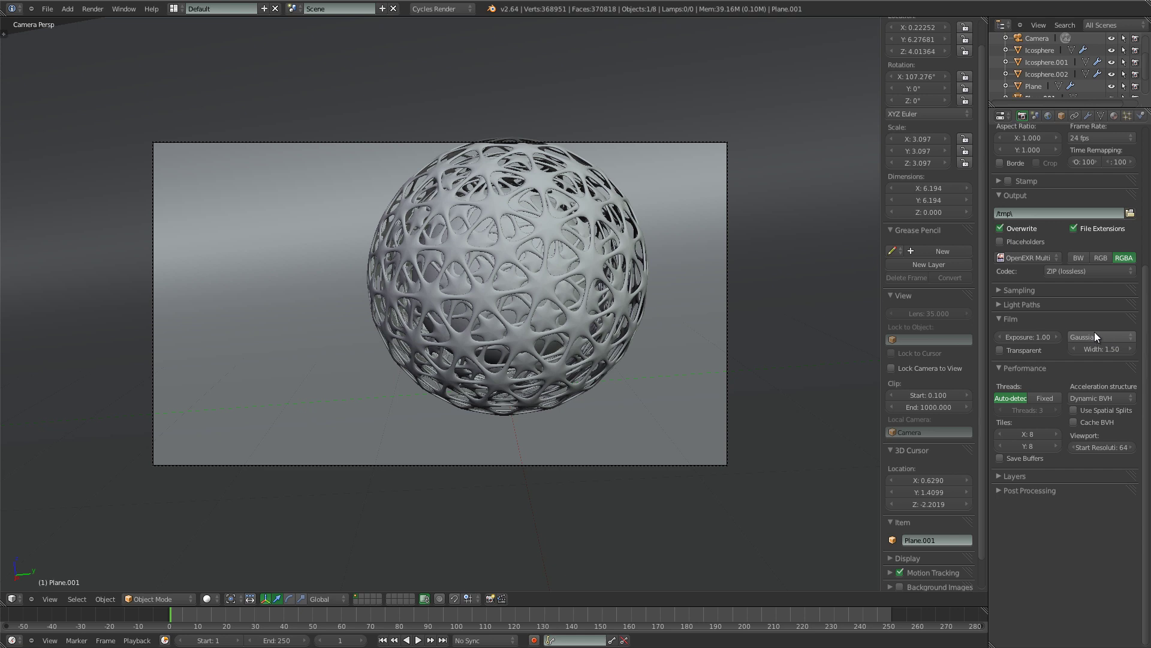
# Check the Film pixel filter choices and collapse the Performance section
pyautogui.scroll(6, 1089, 330)
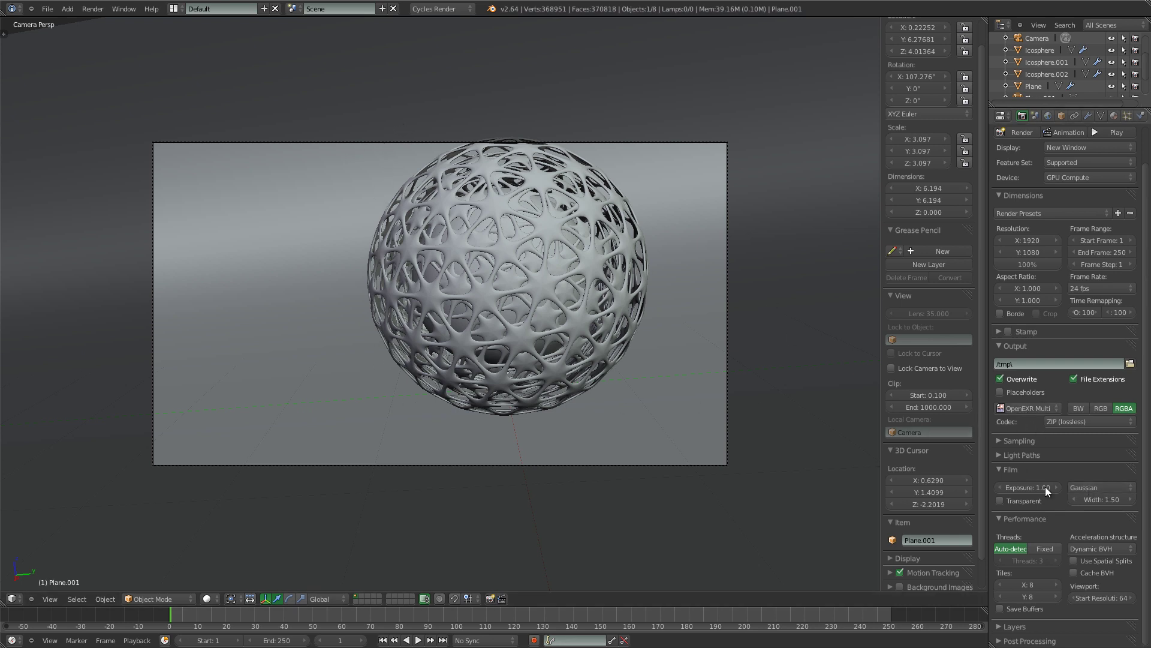
pyautogui.click(1098, 487)
pyautogui.click(1000, 517)
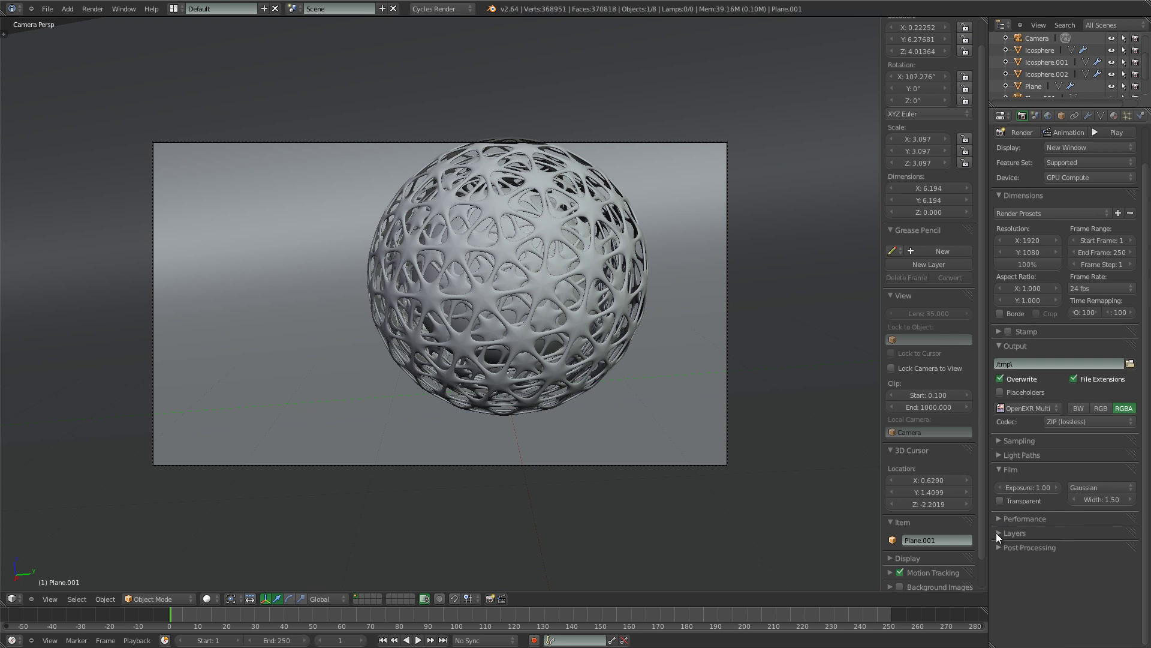
# Expand the Layers section to examine the render layer's passes, and collapse it again
pyautogui.click(995, 532)
pyautogui.scroll(-4, 1018, 500)
pyautogui.scroll(-4, 1018, 500)
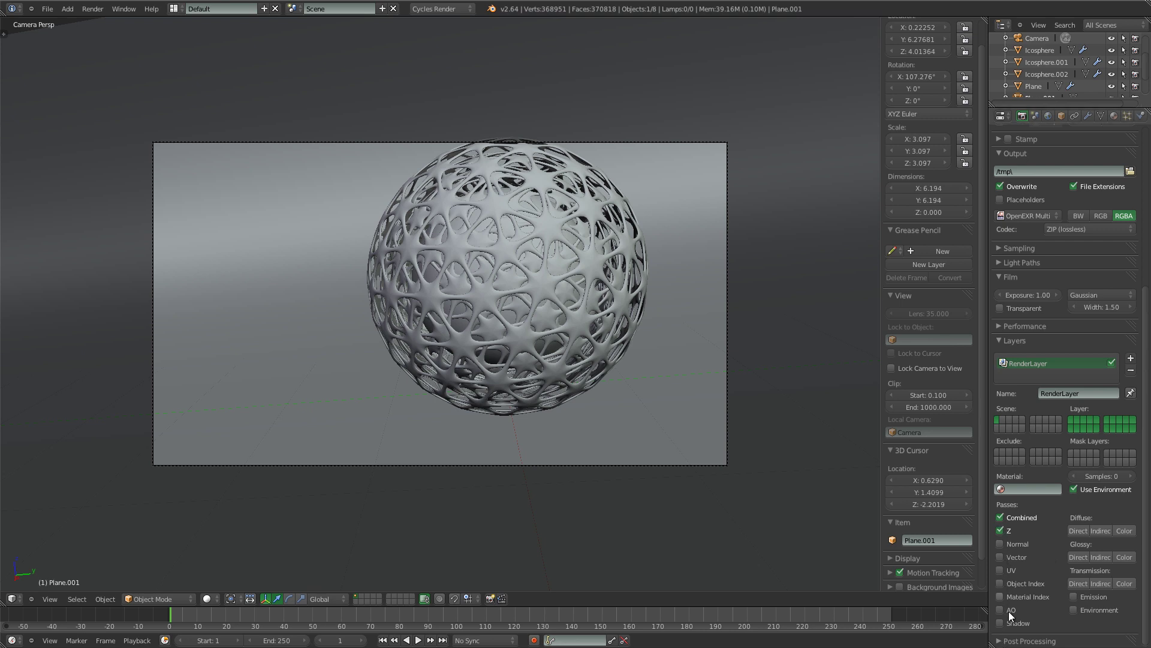
pyautogui.scroll(7, 1038, 355)
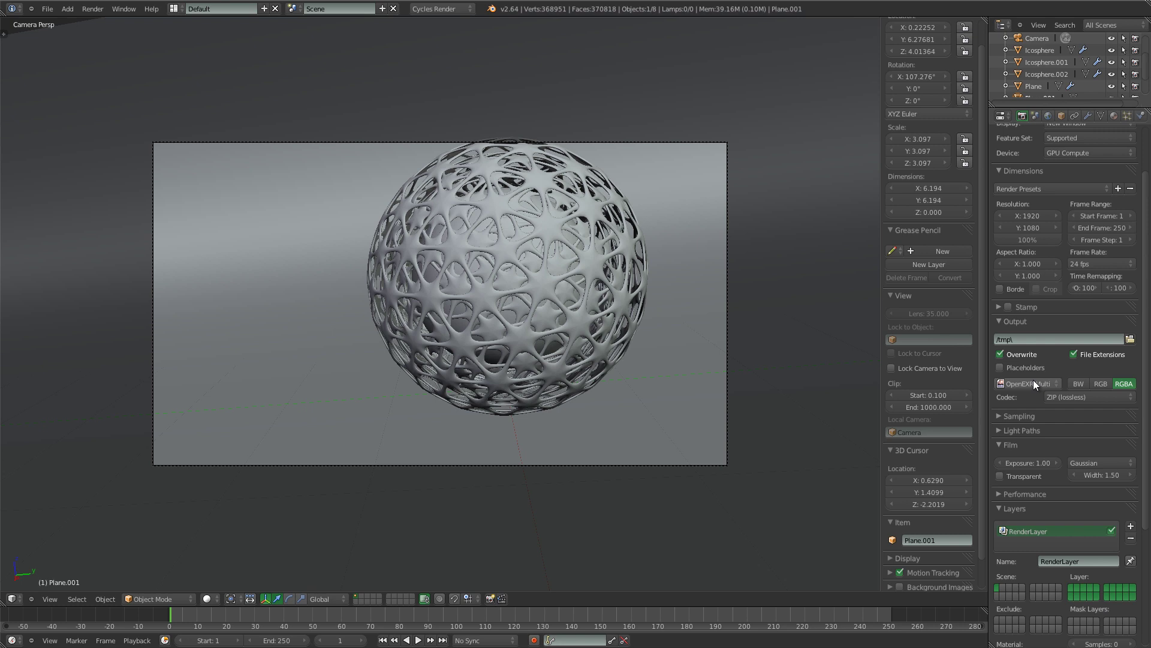
pyautogui.scroll(-4, 1029, 448)
pyautogui.scroll(-3, 1027, 450)
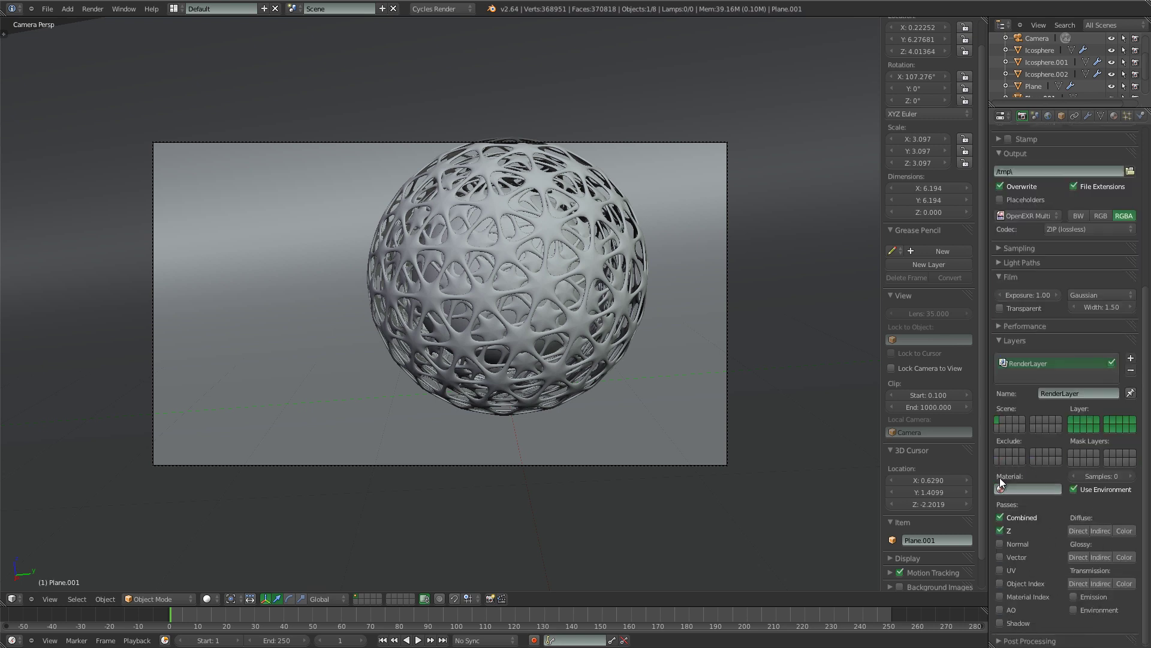
pyautogui.click(1000, 340)
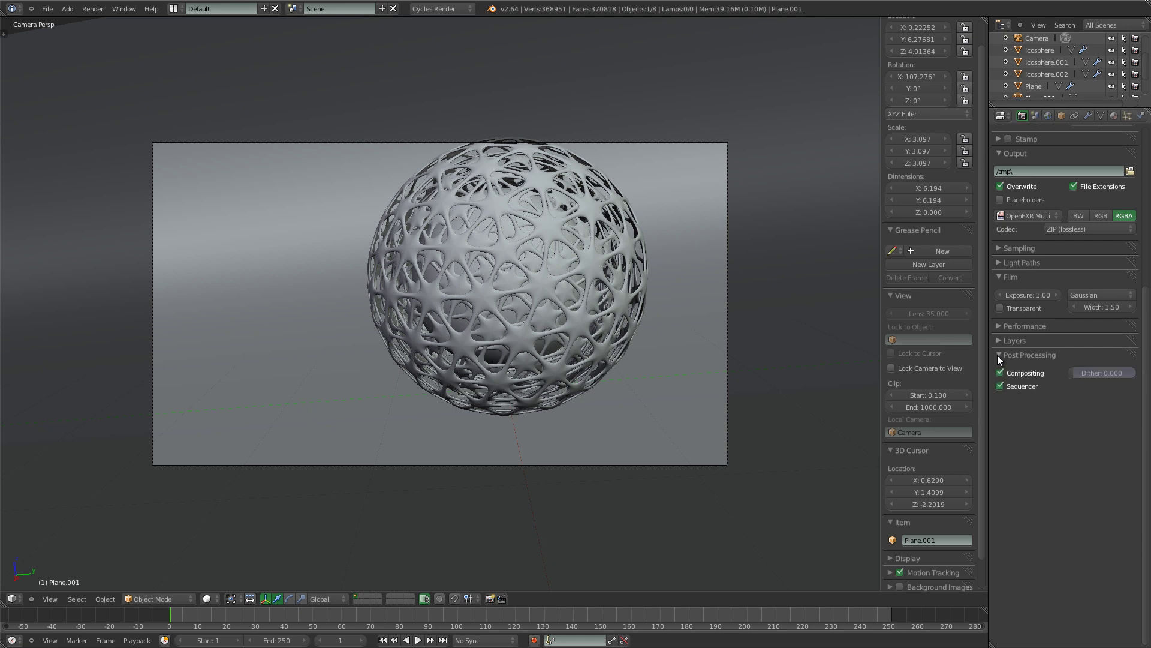
pyautogui.scroll(10, 1007, 377)
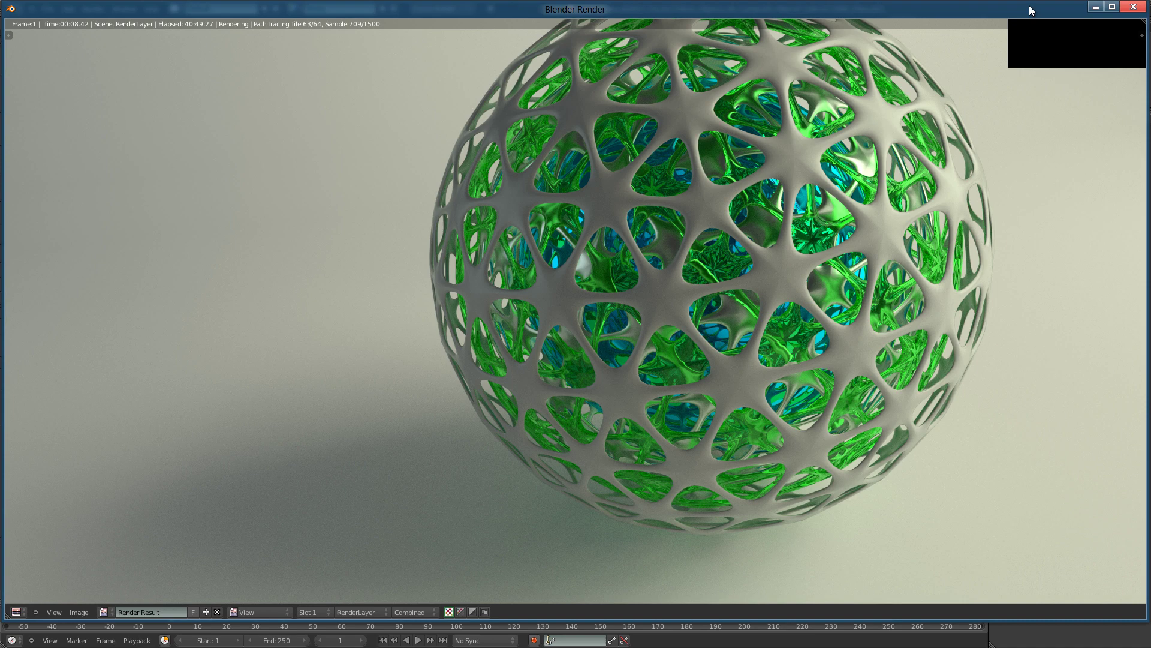
# Start saving the finished render as an image in the Render Settings folder and clear the suggested file name
pyautogui.moveTo(610, 145); pyautogui.dragTo(595, 147, button='middle')
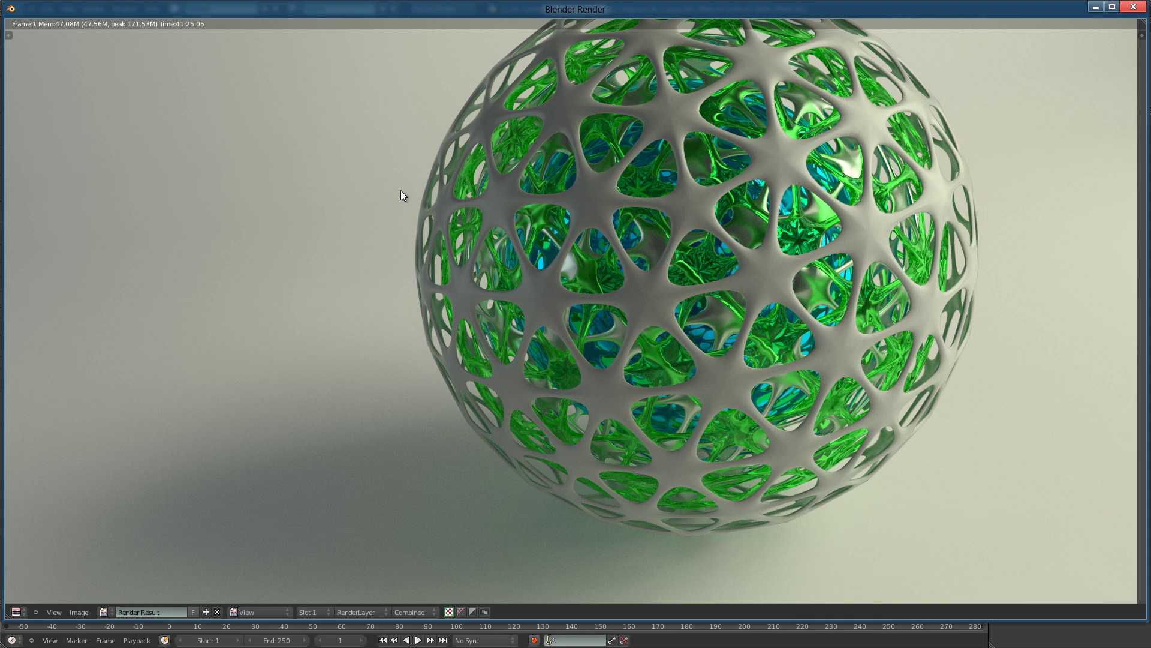
pyautogui.scroll(-1, 419, 168)
pyautogui.scroll(1, 418, 172)
pyautogui.press('F3')
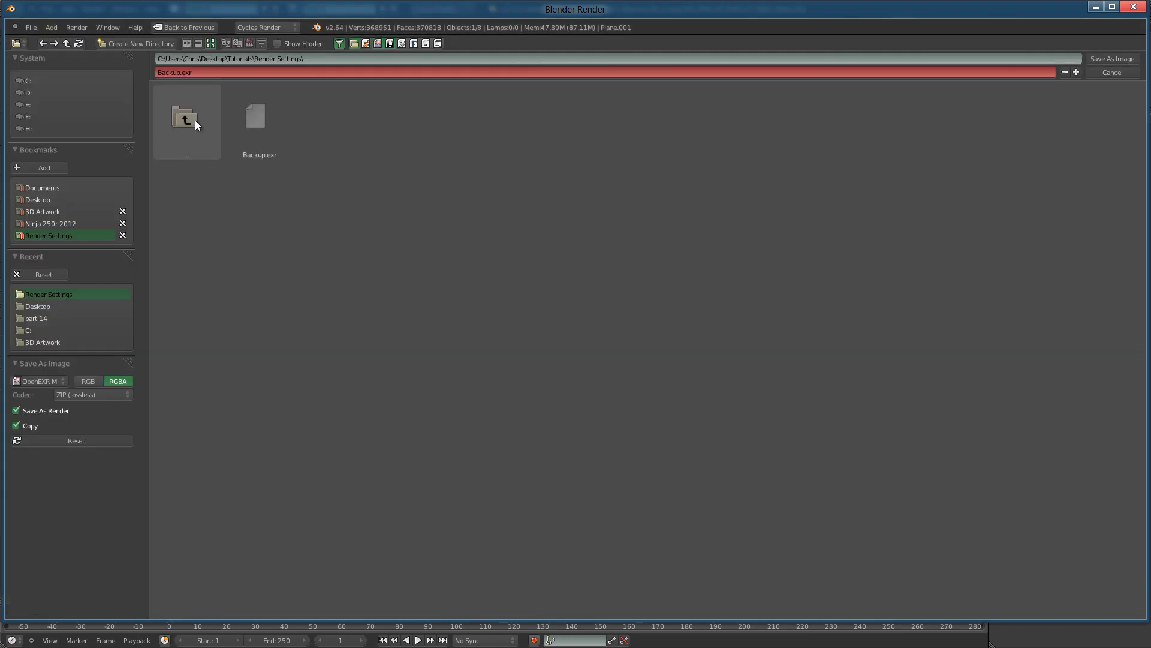
pyautogui.click(201, 72)
pyautogui.press('BackSpace')
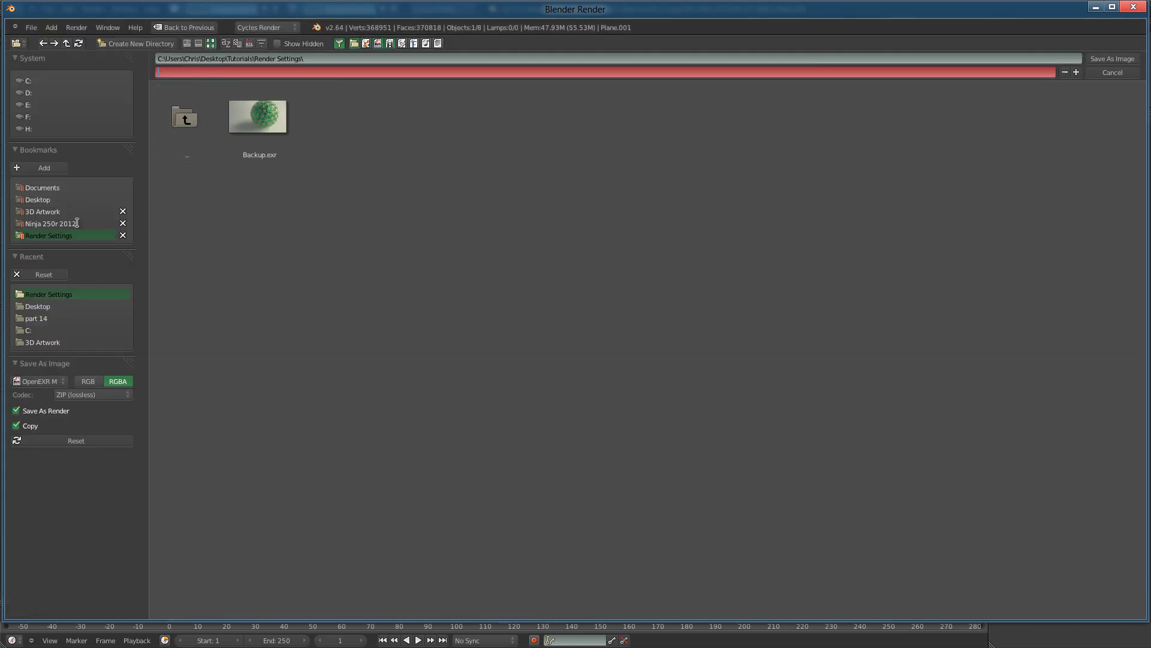
pyautogui.press('Return')
# Try the BMP and Iris file formats for the saved image to compare their colour options
pyautogui.click(52, 381)
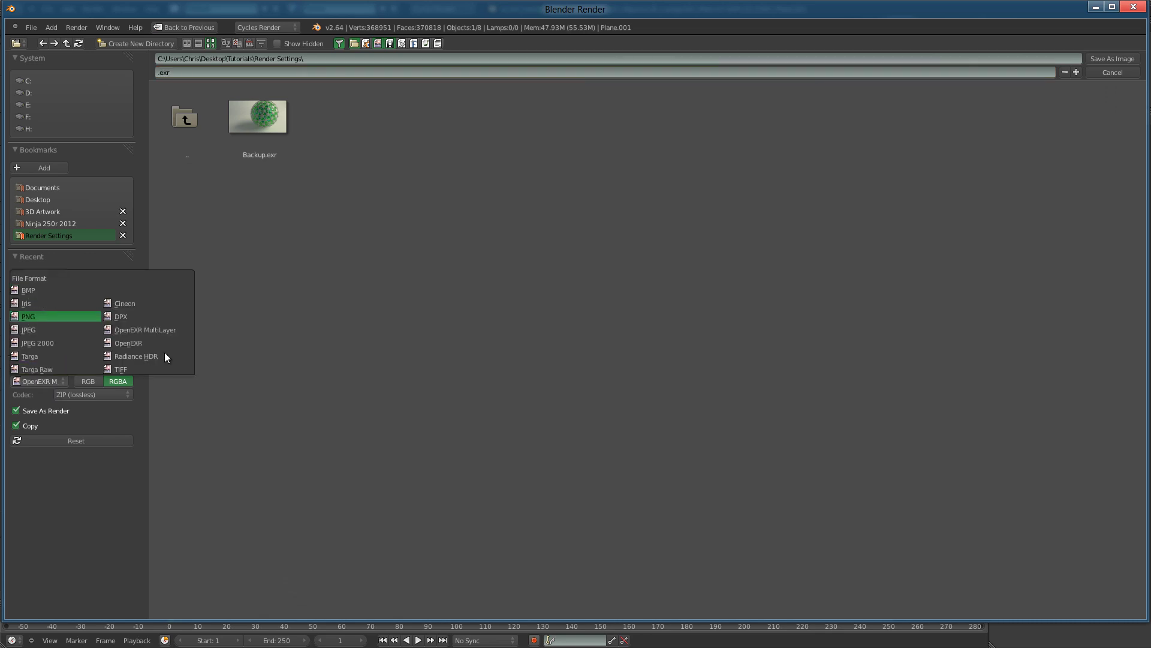
pyautogui.click(41, 291)
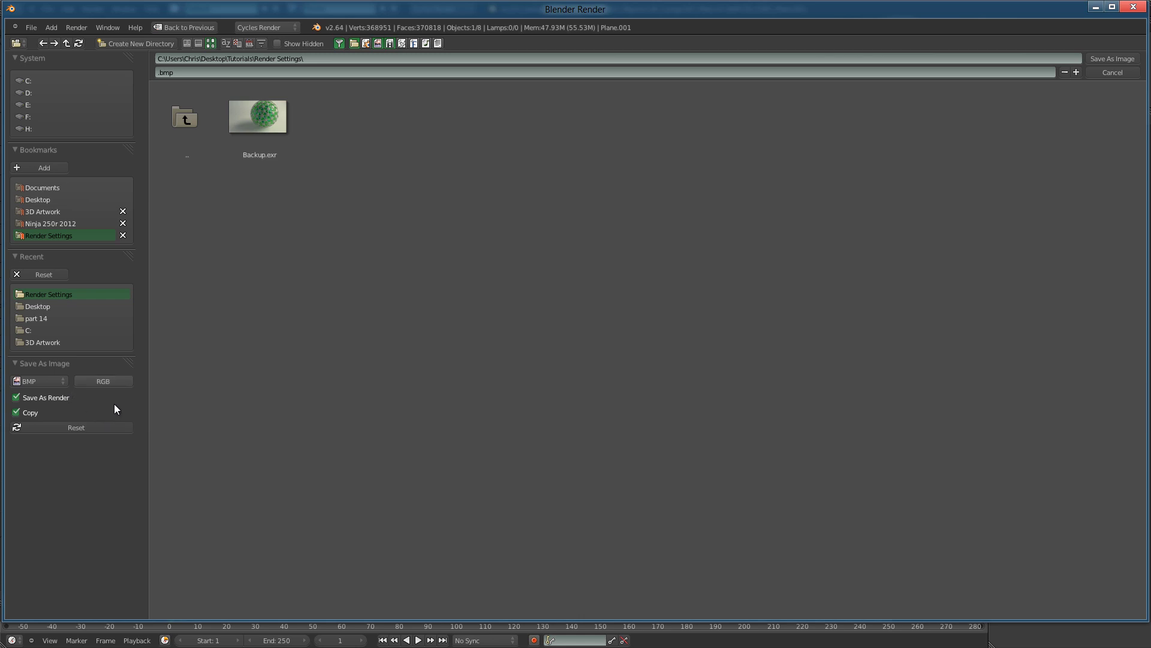
pyautogui.click(55, 382)
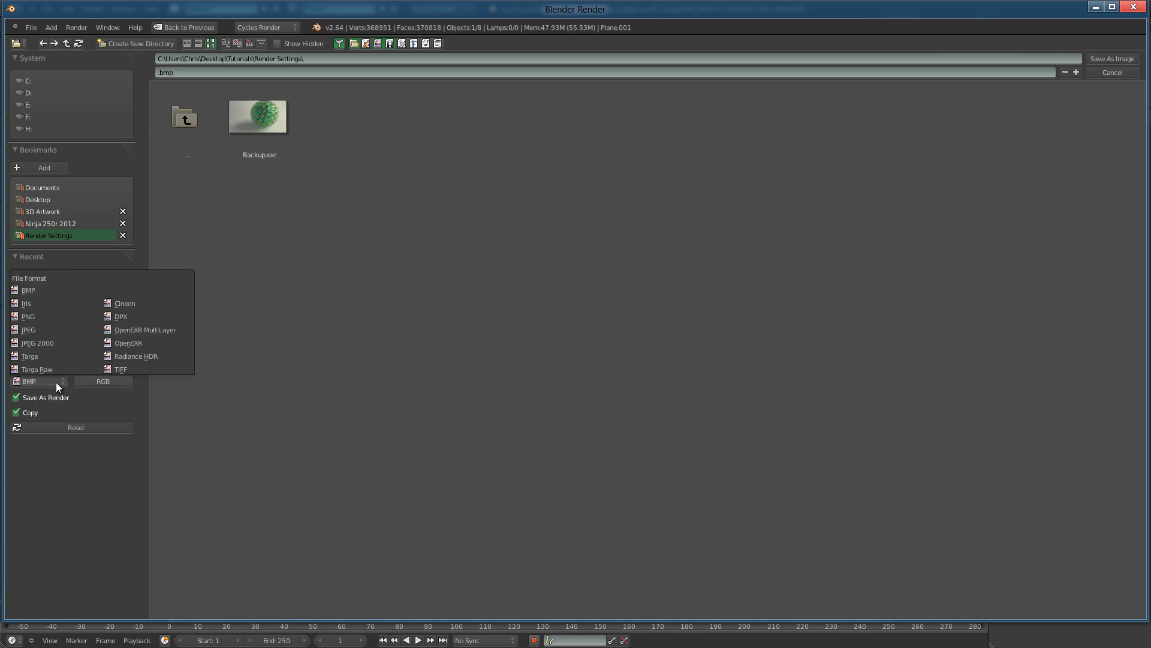
pyautogui.click(42, 304)
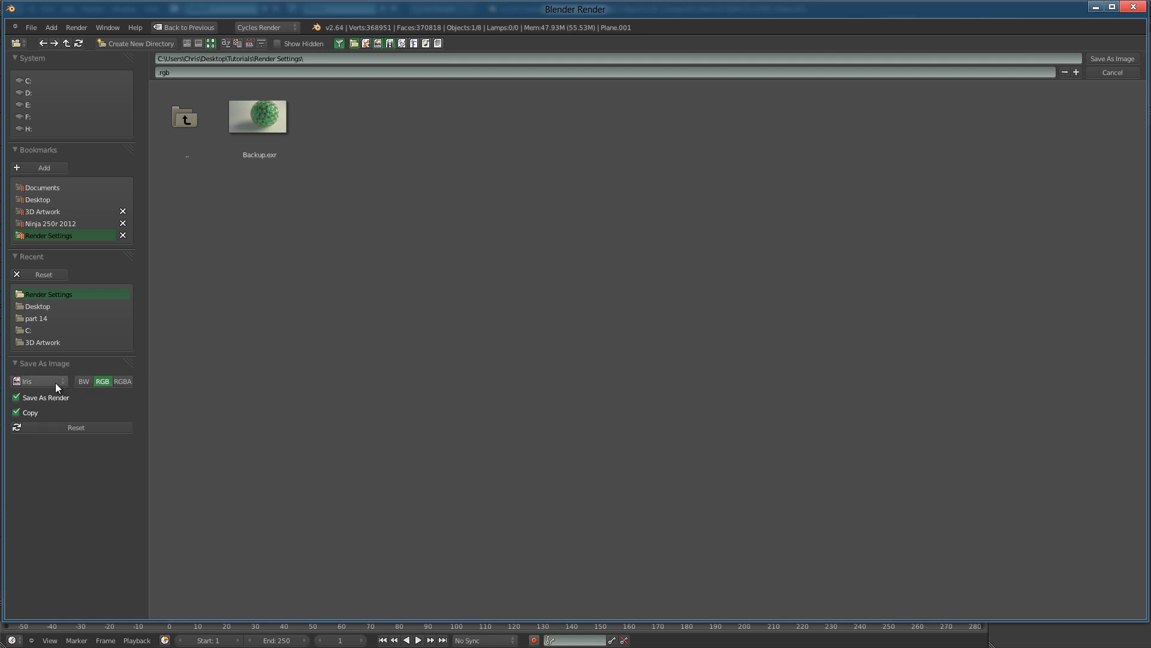
# Try the PNG file format and set its compression to 100%
pyautogui.click(40, 382)
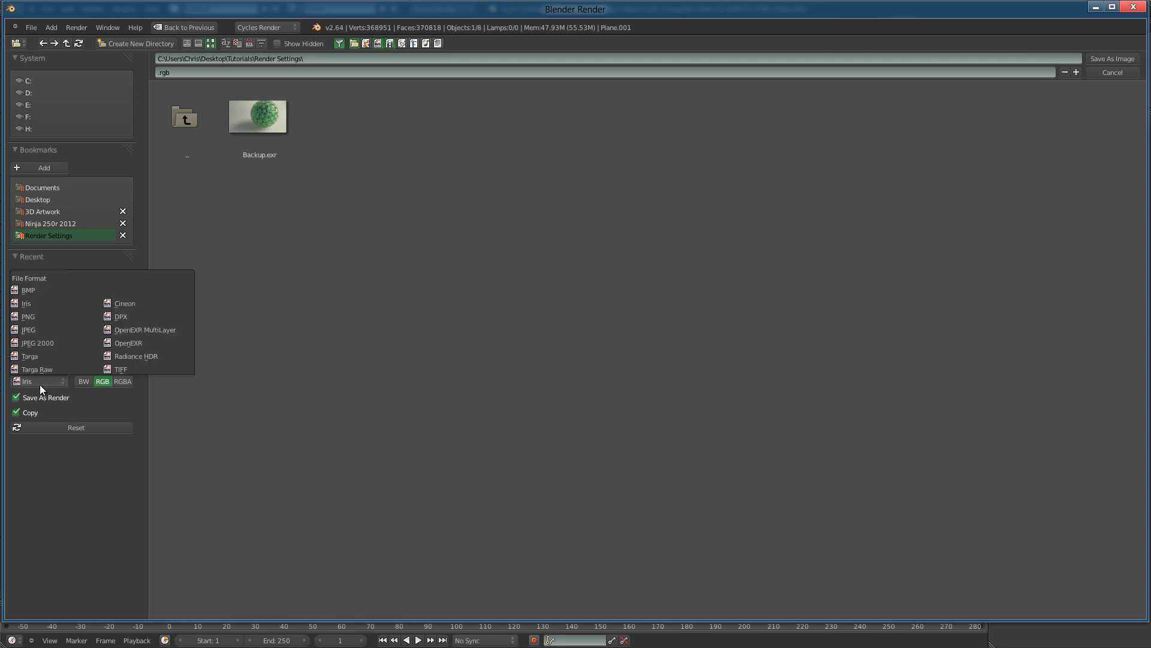
pyautogui.click(42, 384)
pyautogui.click(31, 317)
pyautogui.moveTo(127, 394); pyautogui.dragTo(180, 399)
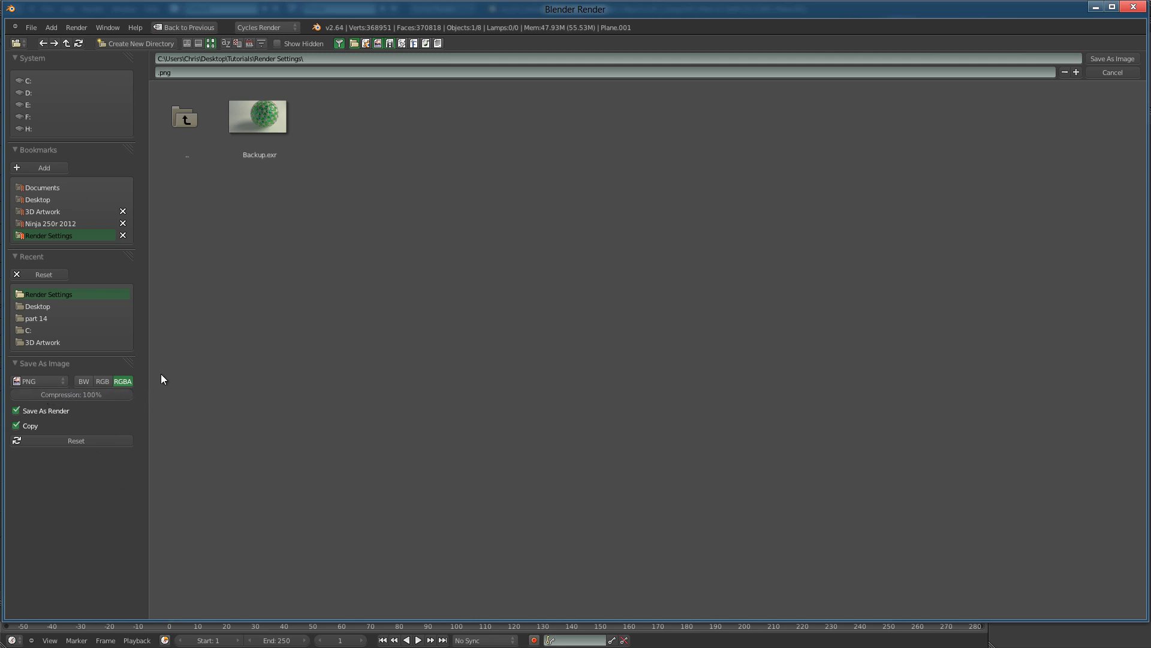
# Try the JPEG file format and set its quality to 100%
pyautogui.click(56, 378)
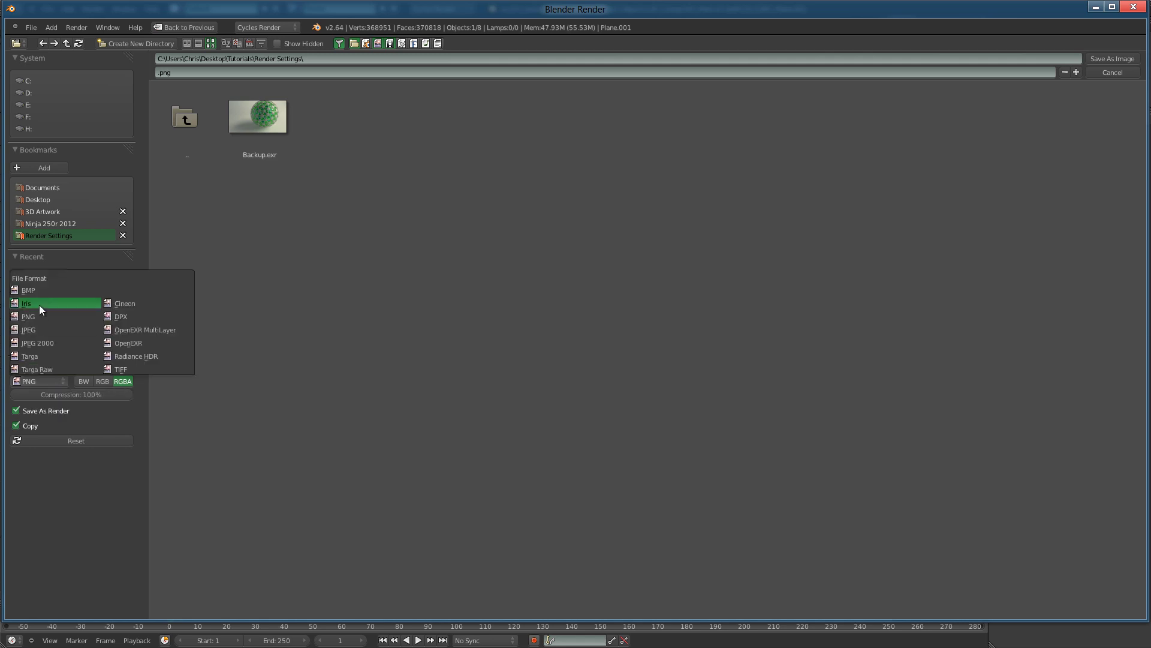
pyautogui.click(37, 330)
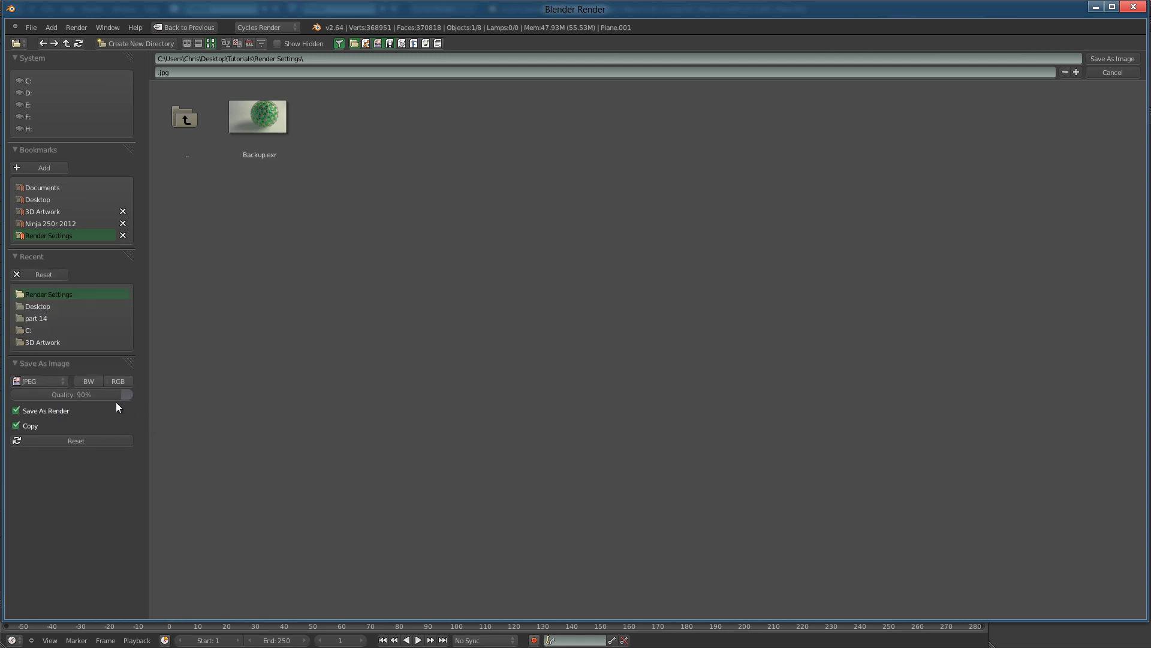
pyautogui.moveTo(116, 398); pyautogui.dragTo(179, 397)
# Save the render in BMP format with RGB colour under the name render.bmp
pyautogui.click(51, 384)
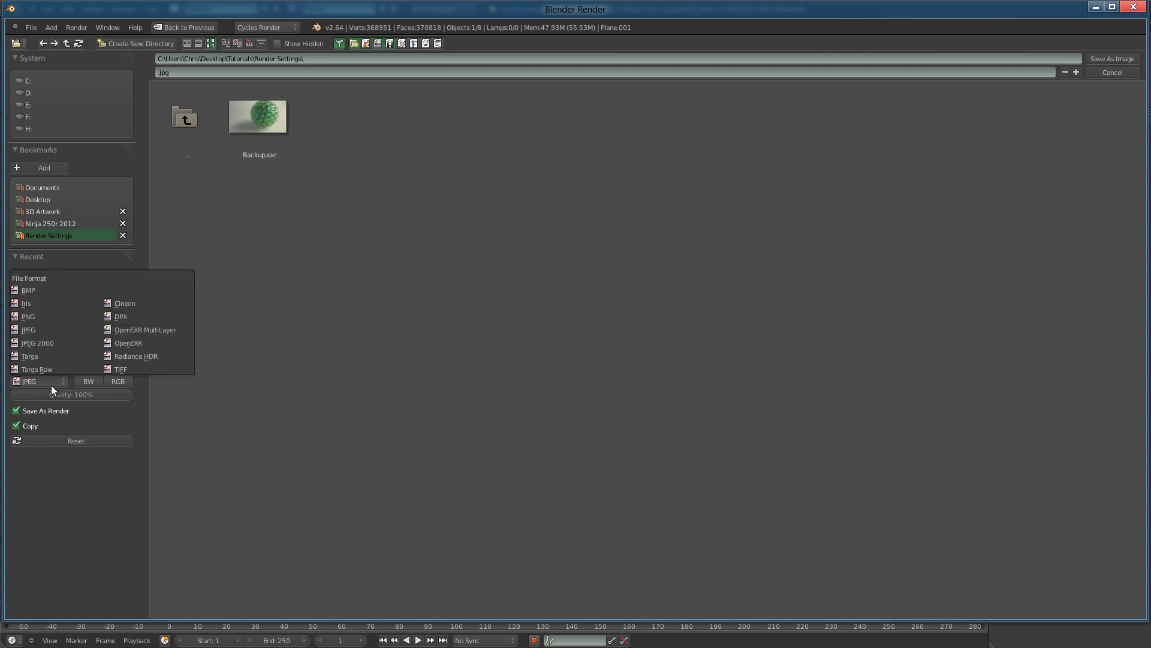
pyautogui.click(37, 290)
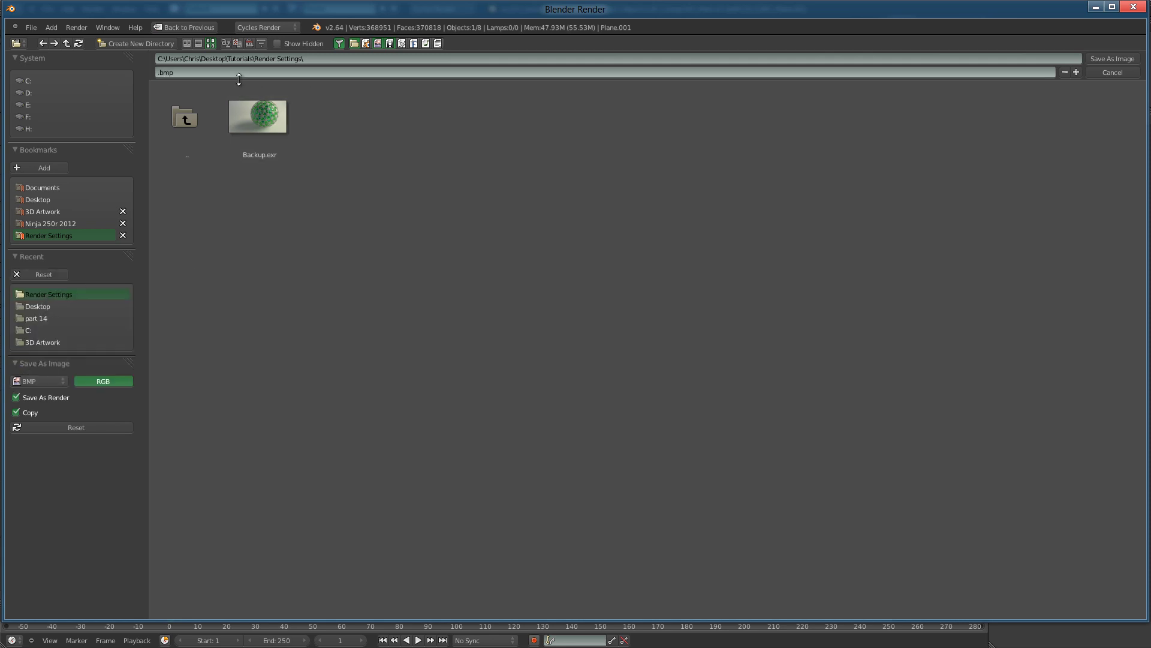
pyautogui.press('Home')
pyautogui.write('render')
pyautogui.press('Return')
# Save another copy of the render in Iris format with RGBA colour as render.rgb
pyautogui.press('F3')
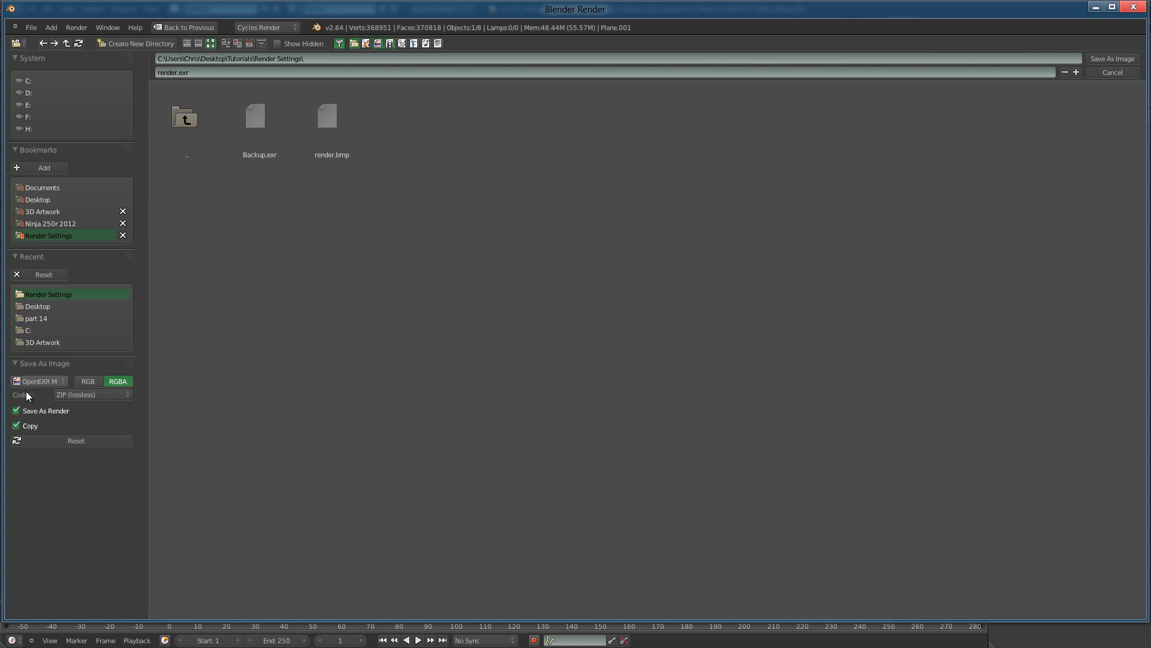
pyautogui.click(38, 381)
pyautogui.click(105, 328)
pyautogui.click(38, 382)
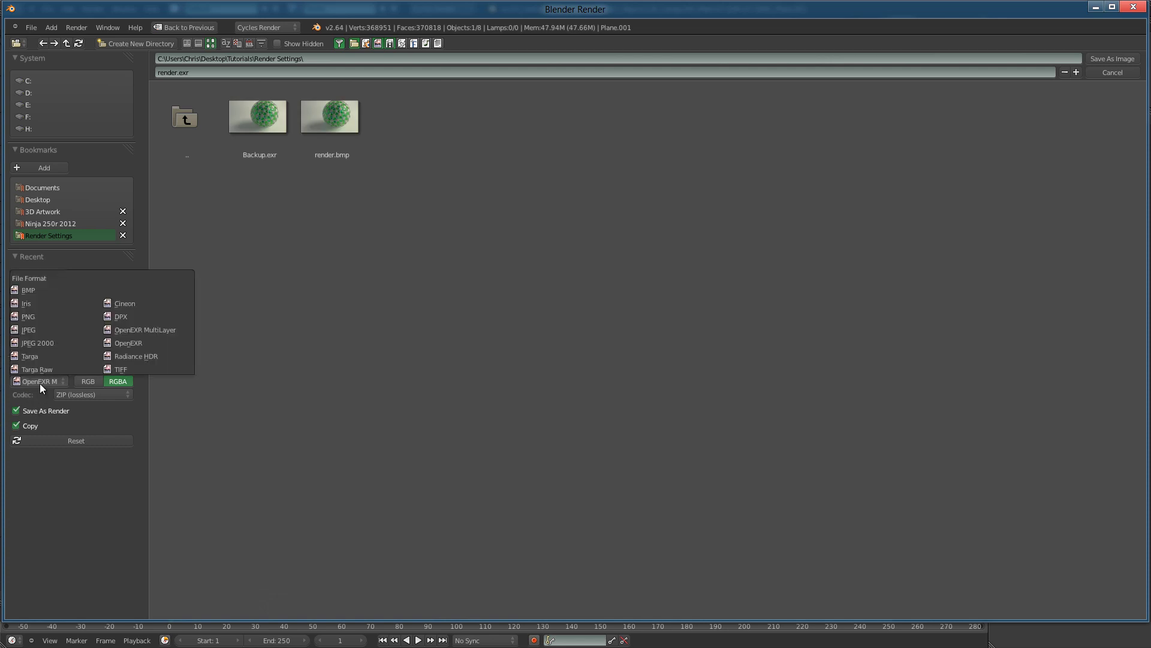
pyautogui.click(38, 299)
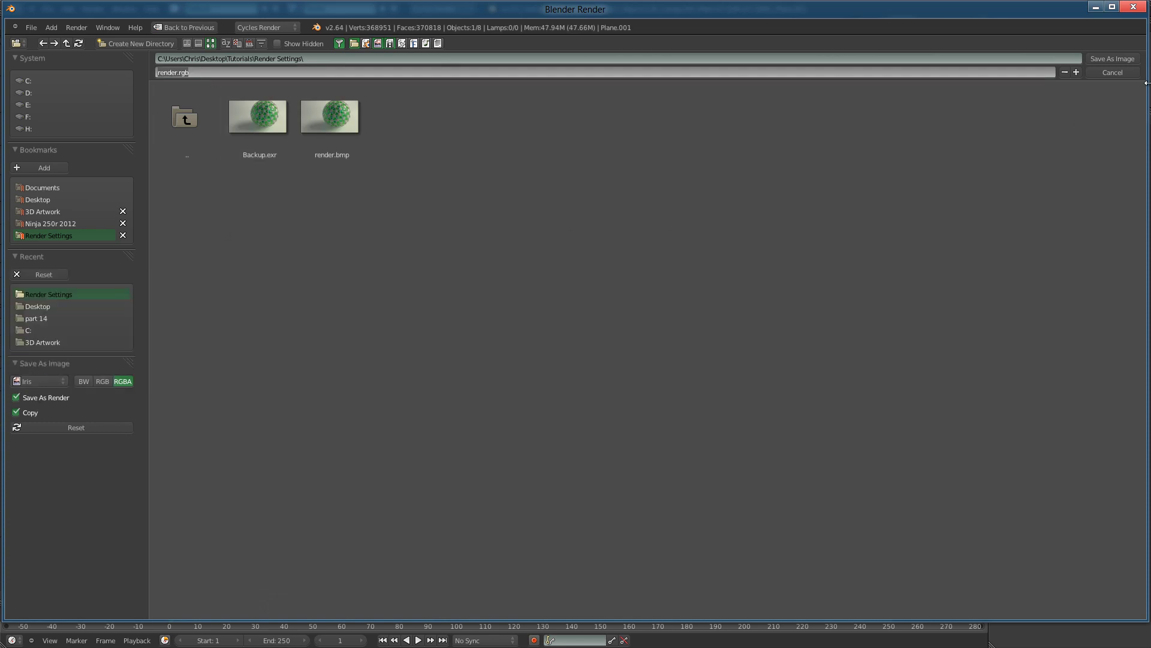
pyautogui.click(1123, 61)
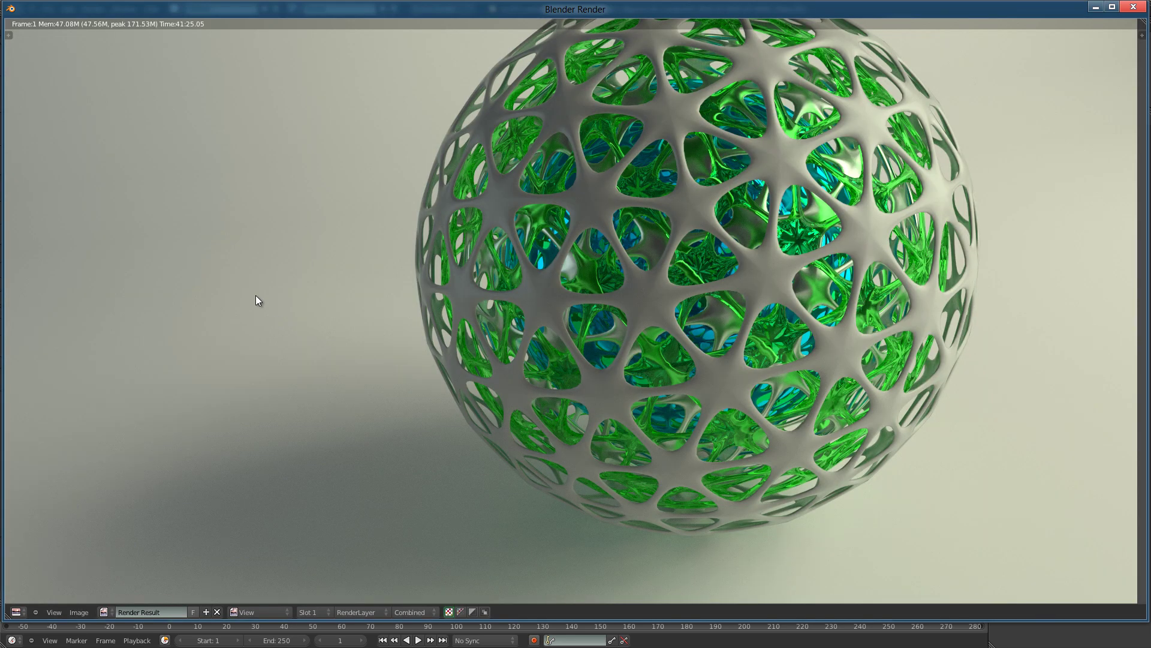
# Save another copy of the render in PNG format with RGBA colour and increased compression as render.png
pyautogui.press('F3')
pyautogui.click(31, 381)
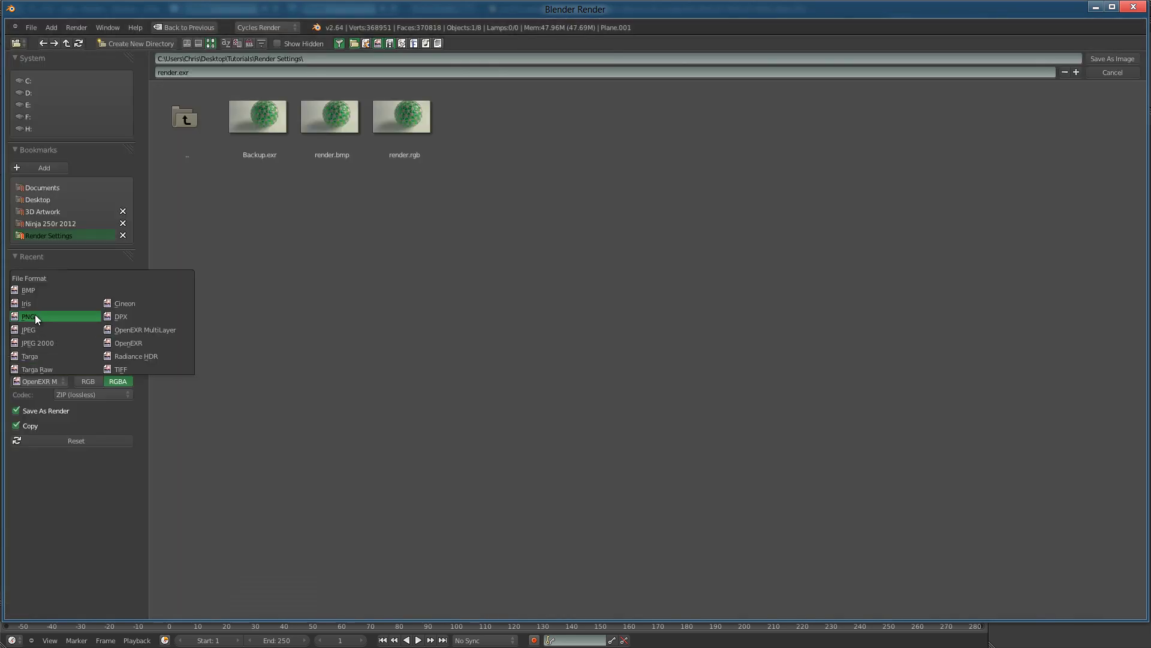
pyautogui.click(34, 314)
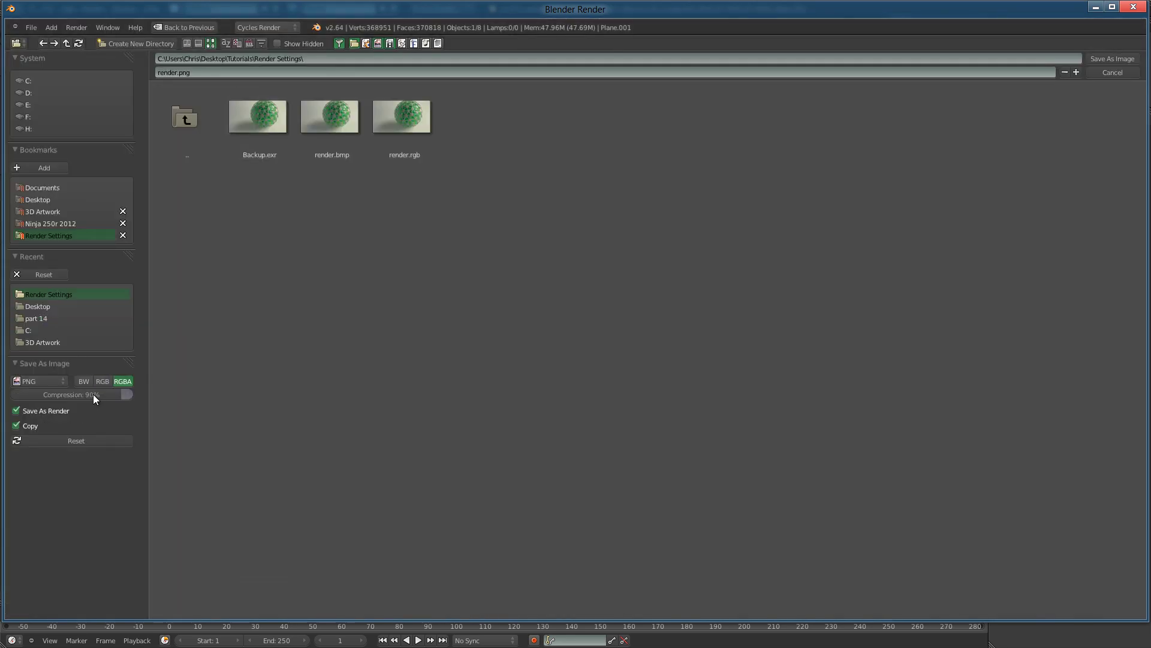
pyautogui.moveTo(93, 394); pyautogui.dragTo(530, 263)
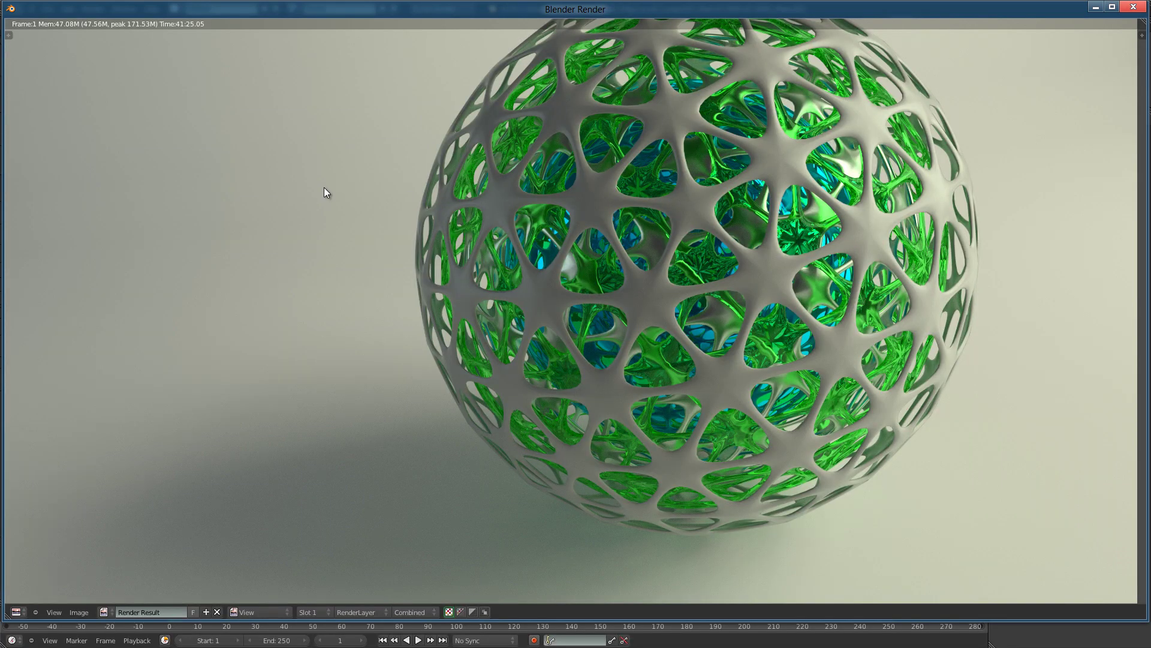
# Save another copy of the render in JPEG format with RGB colour and increased quality as render.jpg
pyautogui.press('F3')
pyautogui.click(42, 382)
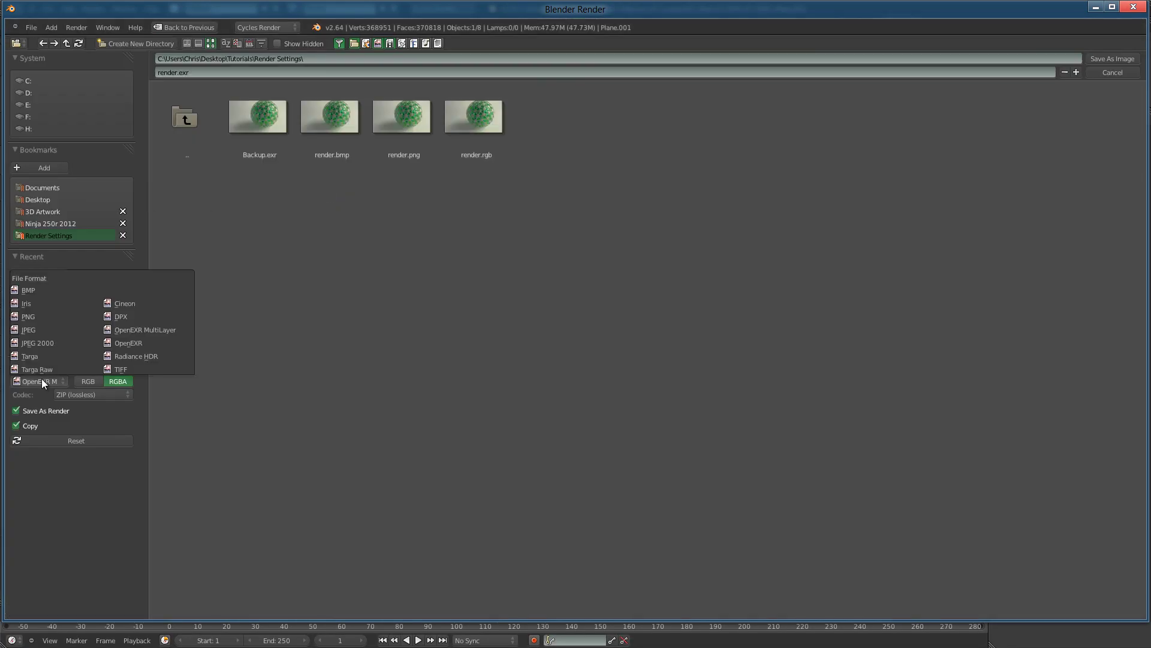
pyautogui.click(39, 329)
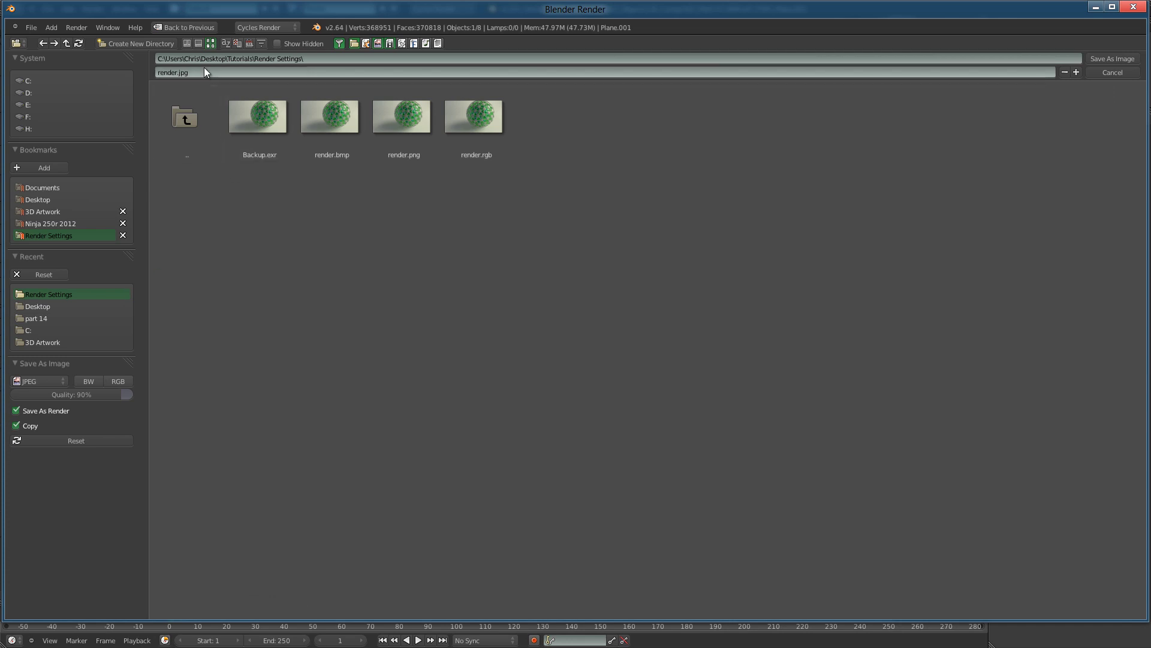
pyautogui.moveTo(70, 395); pyautogui.dragTo(174, 395)
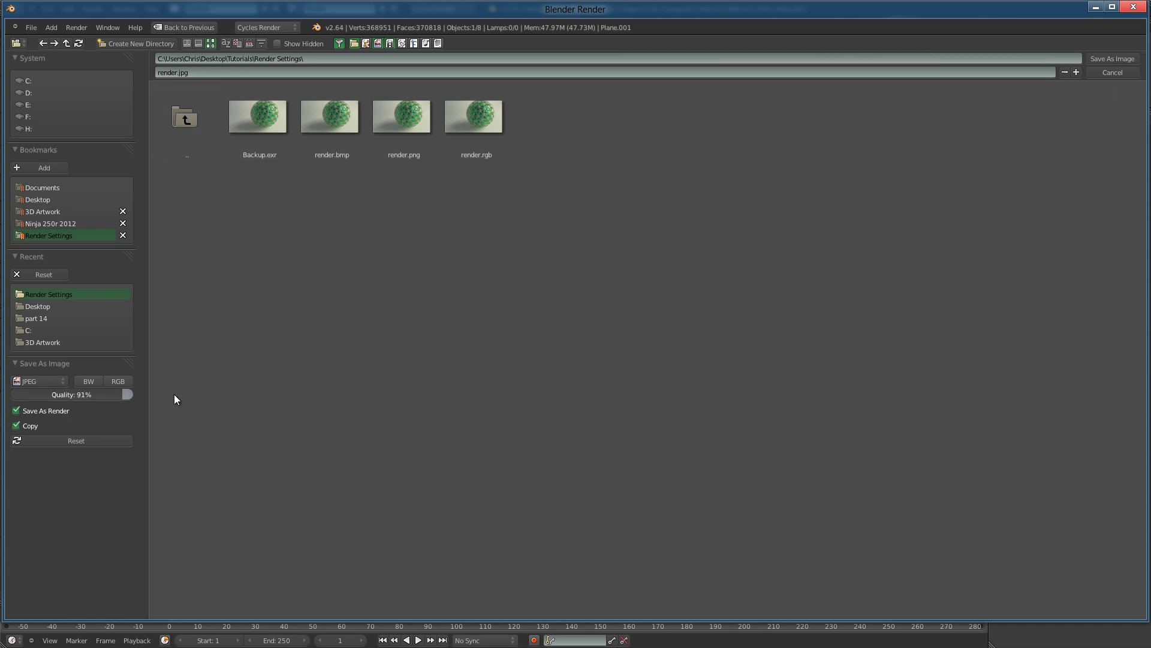
pyautogui.click(119, 384)
pyautogui.click(1113, 58)
# Save another copy of the render in JPEG 2000 format as render.jp2 with increased quality
pyautogui.press('F3')
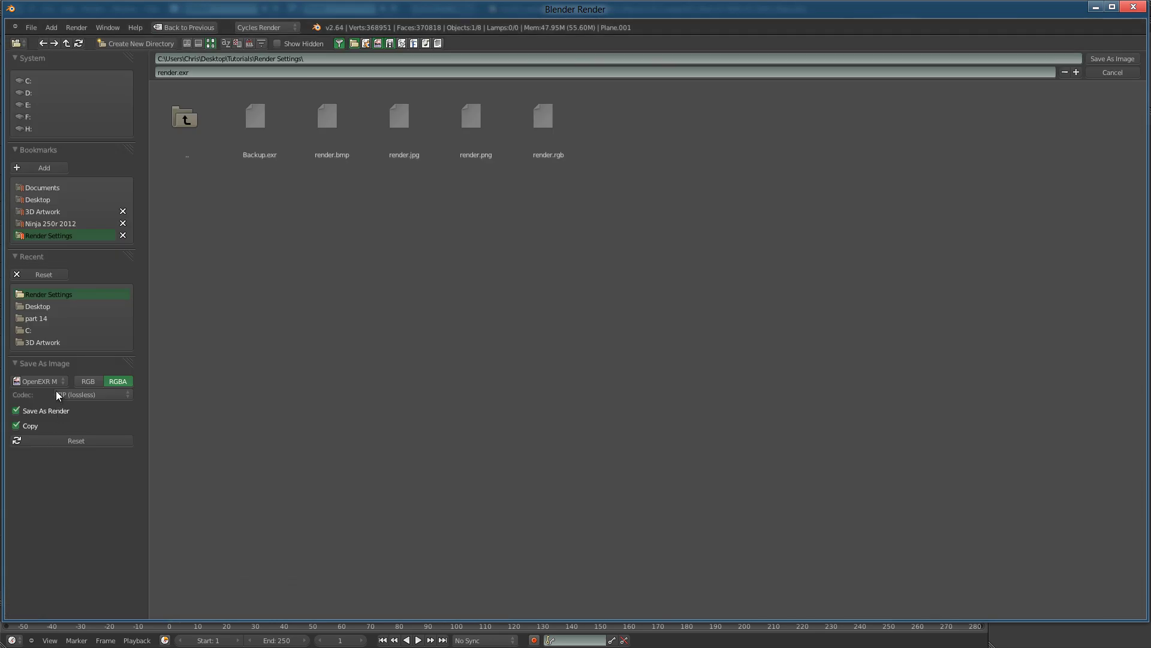
pyautogui.click(52, 380)
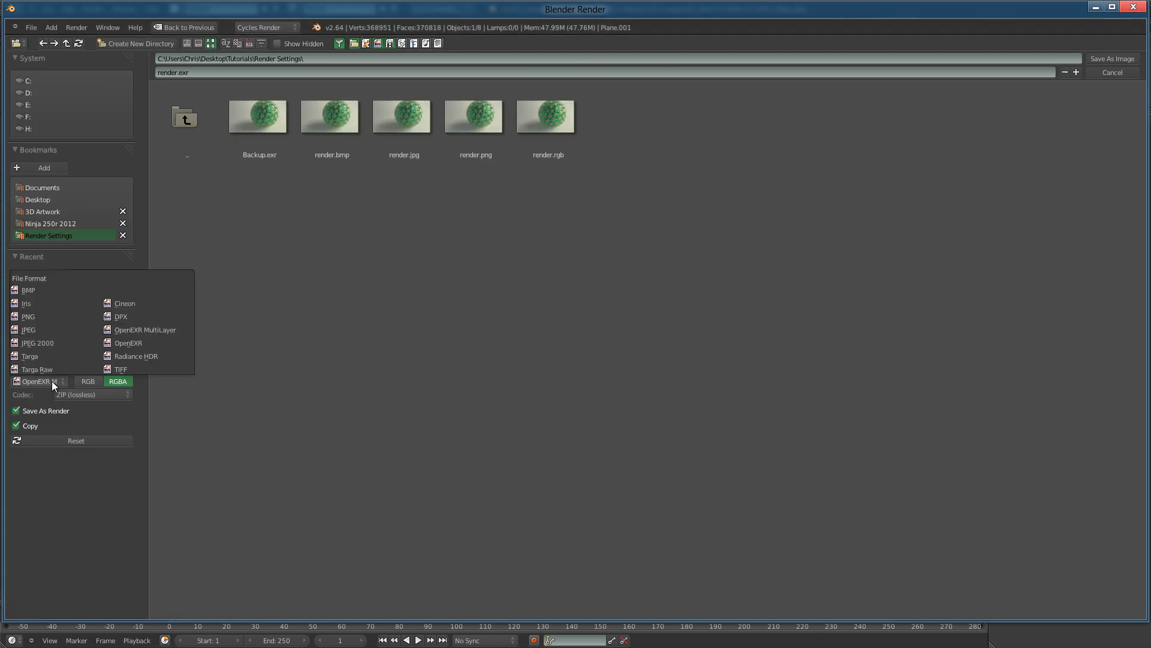
pyautogui.click(46, 343)
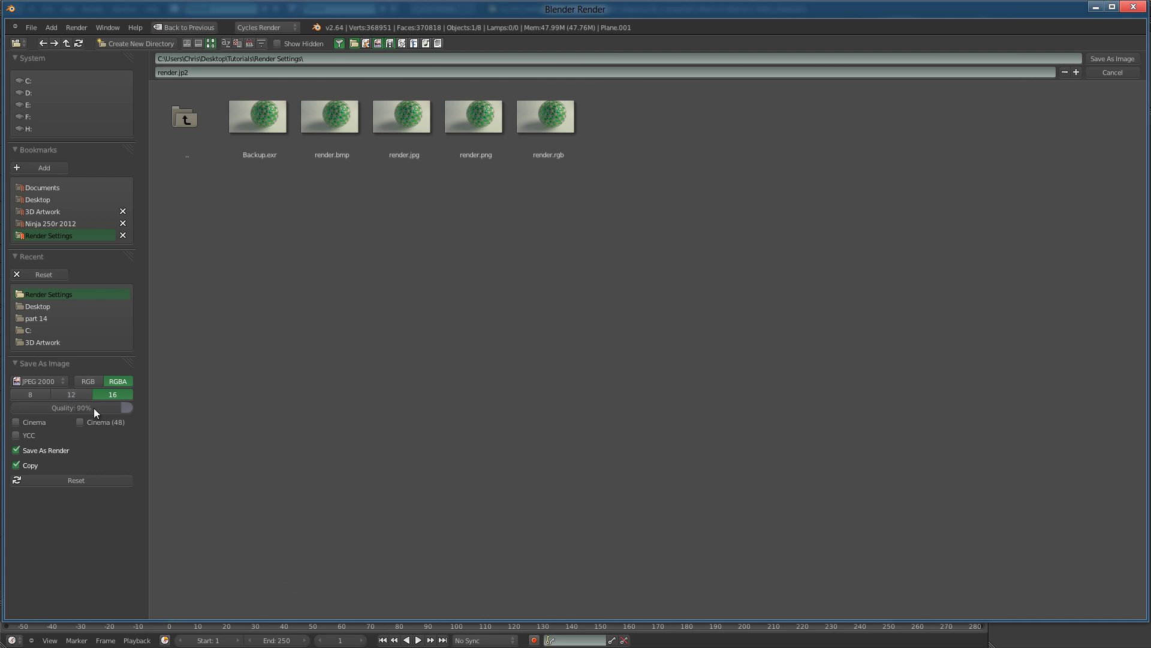
pyautogui.moveTo(93, 408); pyautogui.dragTo(150, 407)
pyautogui.moveTo(113, 408); pyautogui.dragTo(13, 412)
pyautogui.moveTo(48, 408); pyautogui.dragTo(242, 409)
pyautogui.click(1112, 58)
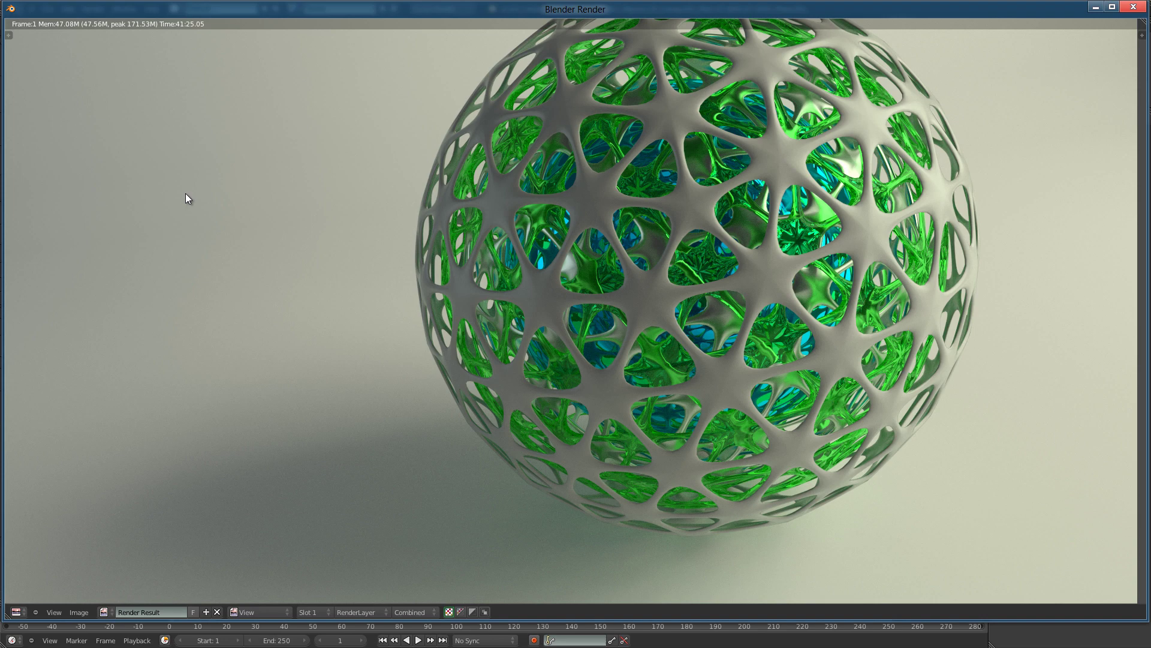
# Start saving another copy of the render and set its file format to Targa
pyautogui.press('F3')
pyautogui.click(38, 381)
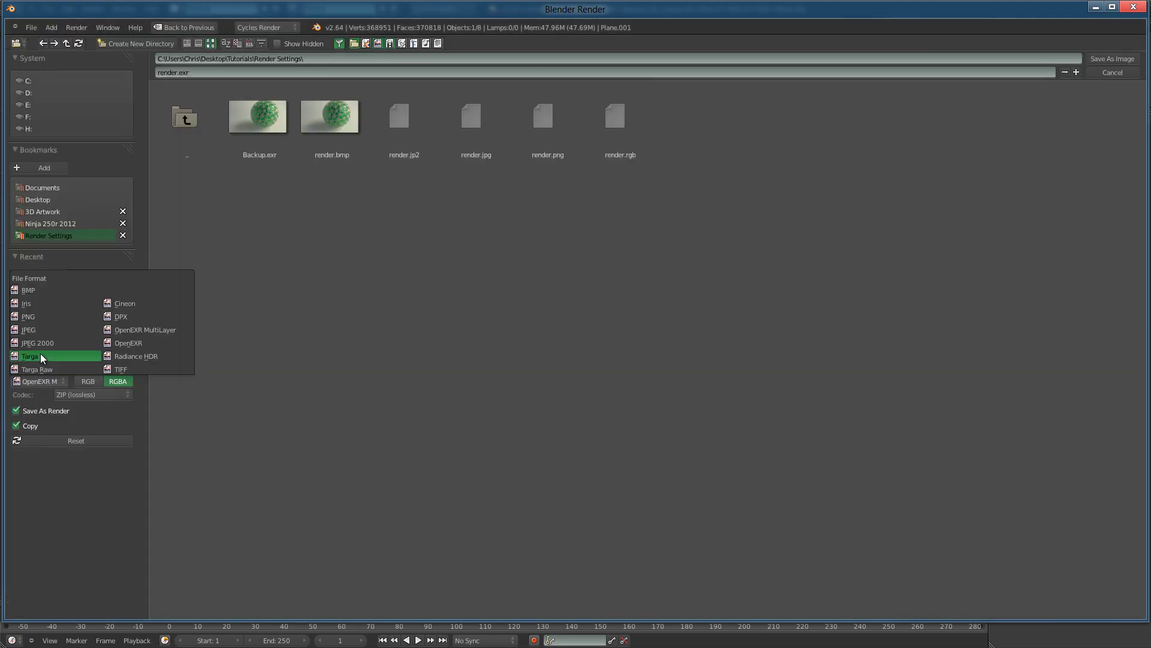
pyautogui.click(41, 355)
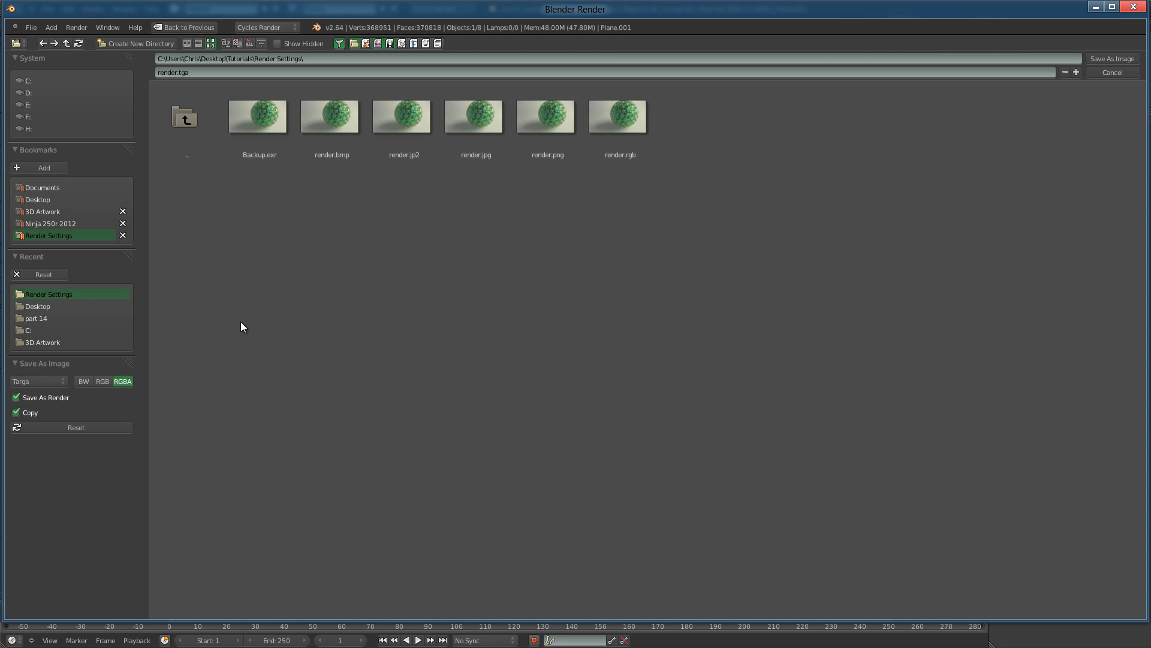
# Try the Targa Raw format to compare its colour options and return to Targa
pyautogui.click(45, 380)
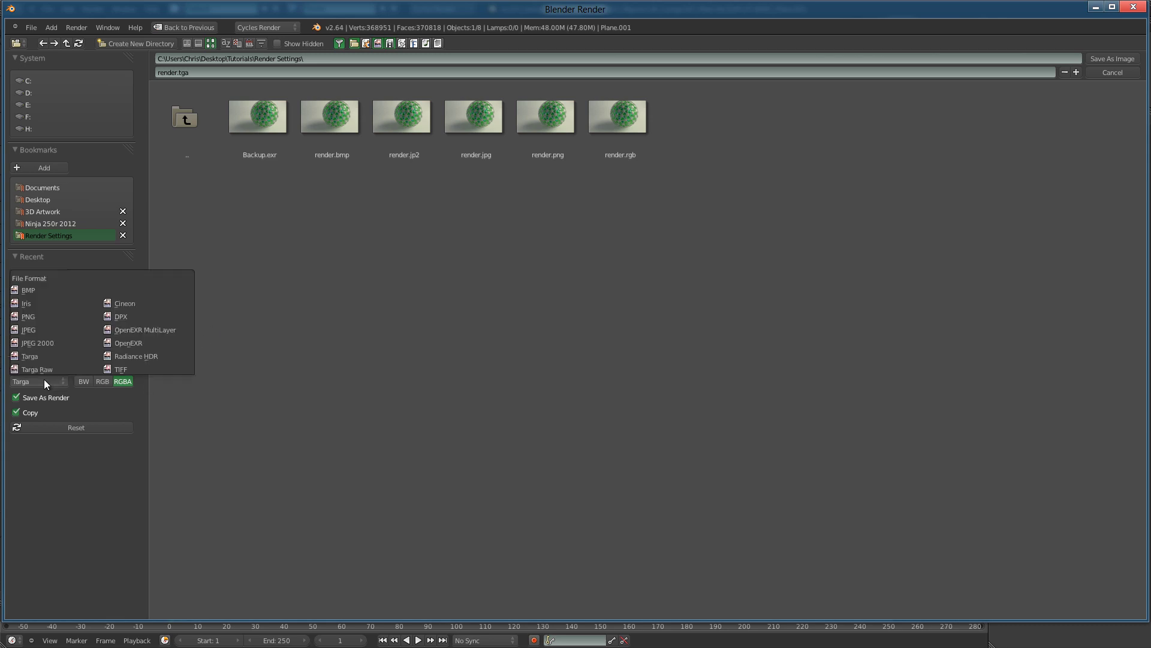
pyautogui.click(49, 369)
pyautogui.click(52, 384)
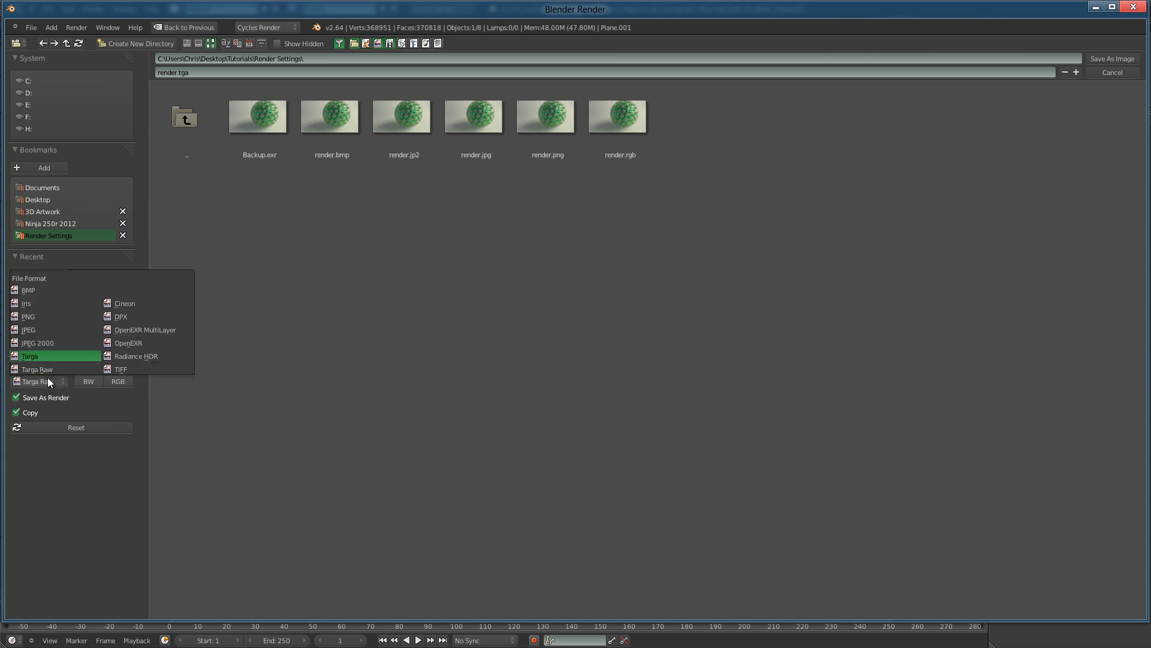
pyautogui.click(49, 370)
pyautogui.click(57, 381)
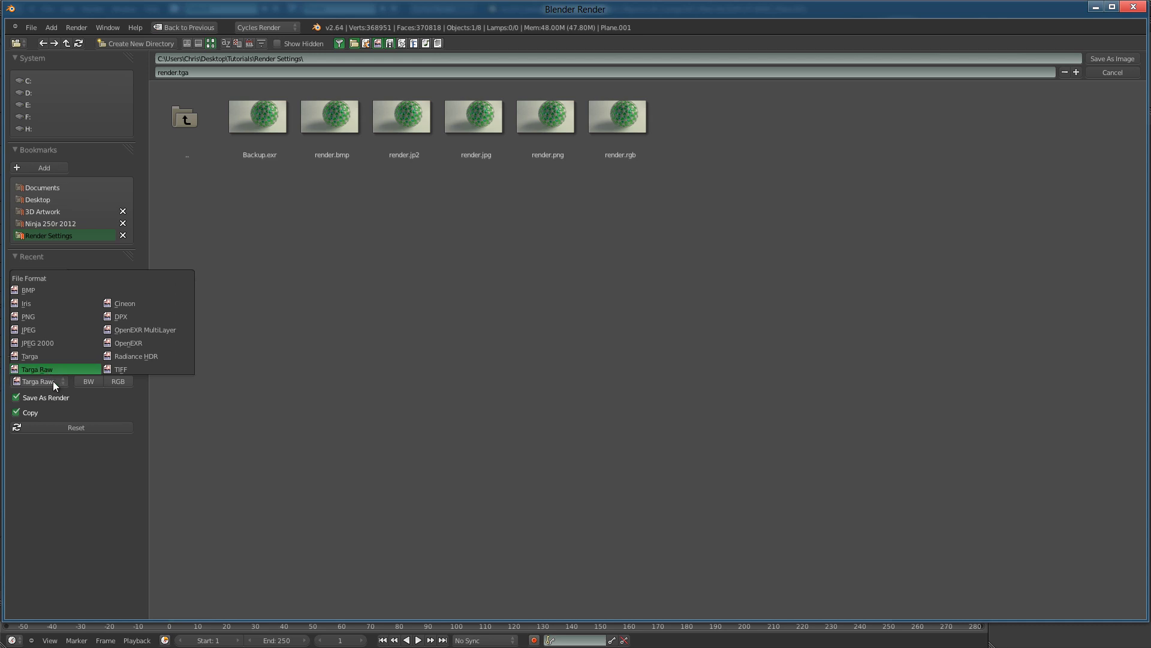
pyautogui.click(37, 356)
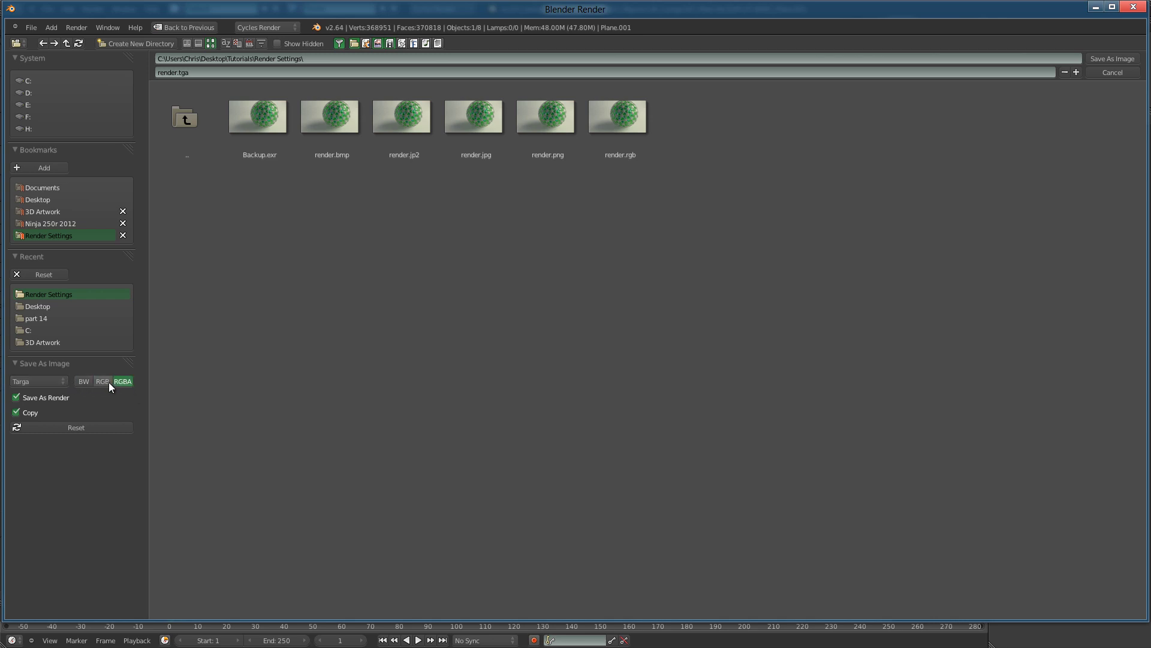
# Check the file format choices, keep Targa with RGBA colour, and save the render as render.tga
pyautogui.click(49, 383)
pyautogui.click(45, 380)
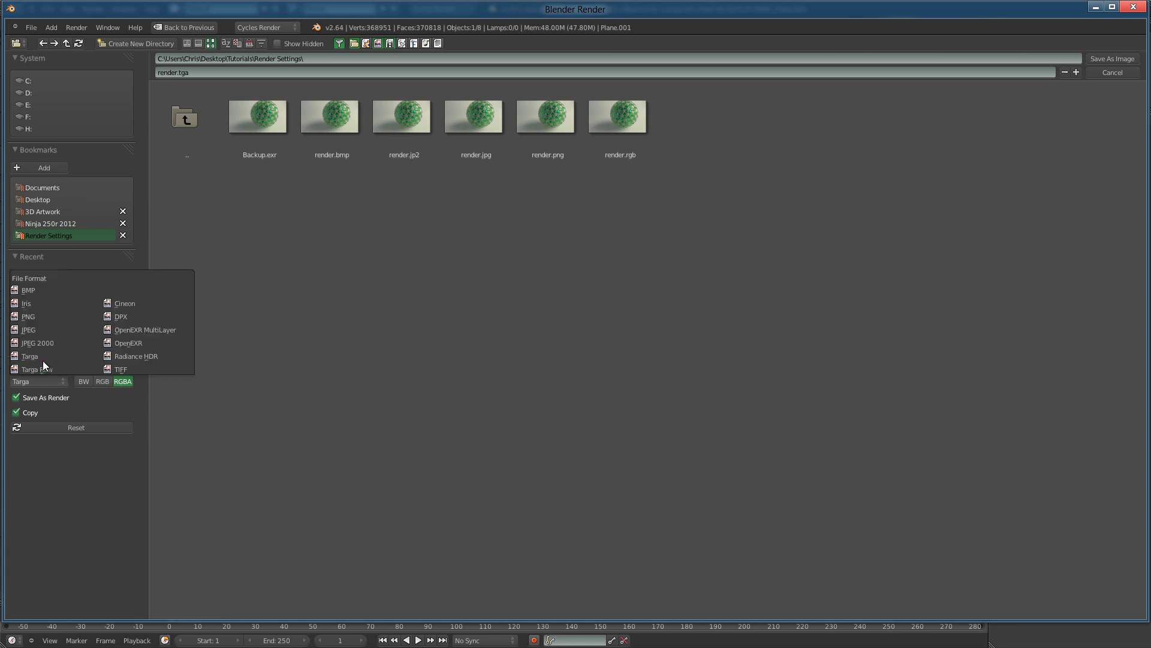
pyautogui.click(59, 383)
pyautogui.click(56, 380)
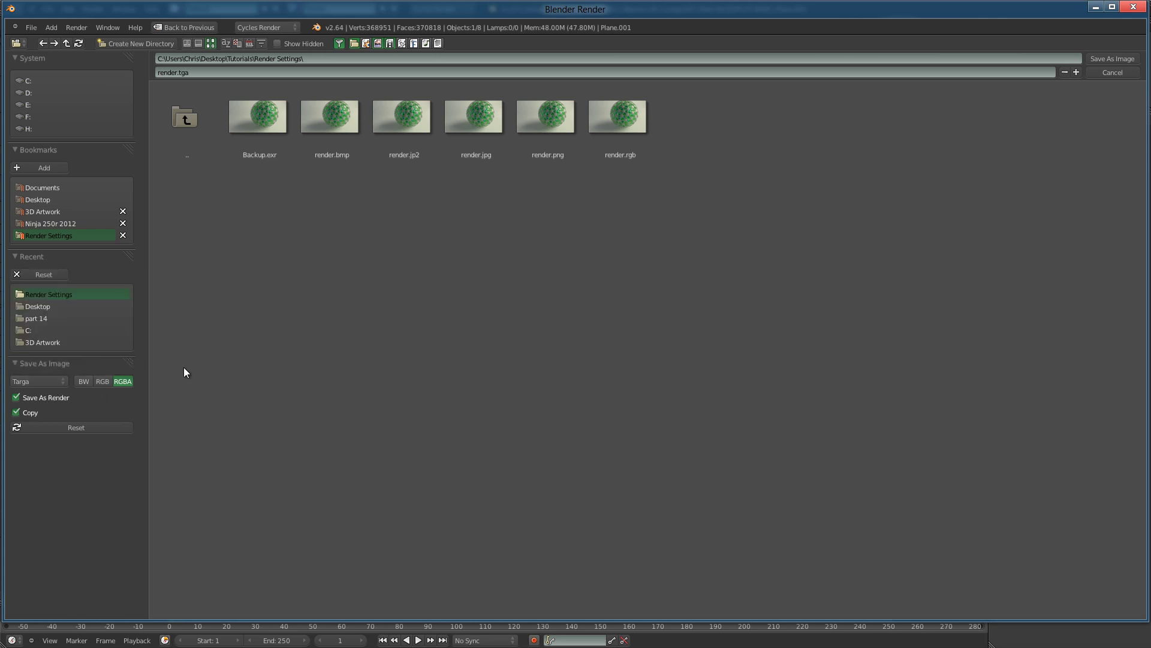
pyautogui.click(59, 384)
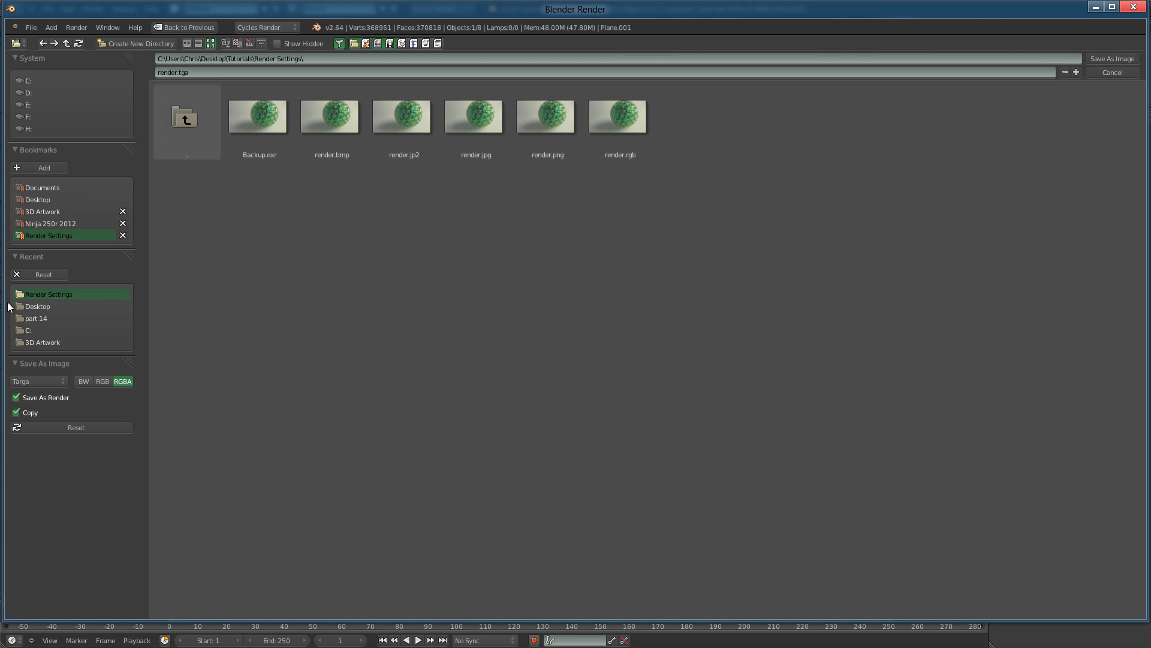
pyautogui.click(1110, 59)
# Save another copy of the render in Cineon format as render.cin
pyautogui.press('F3')
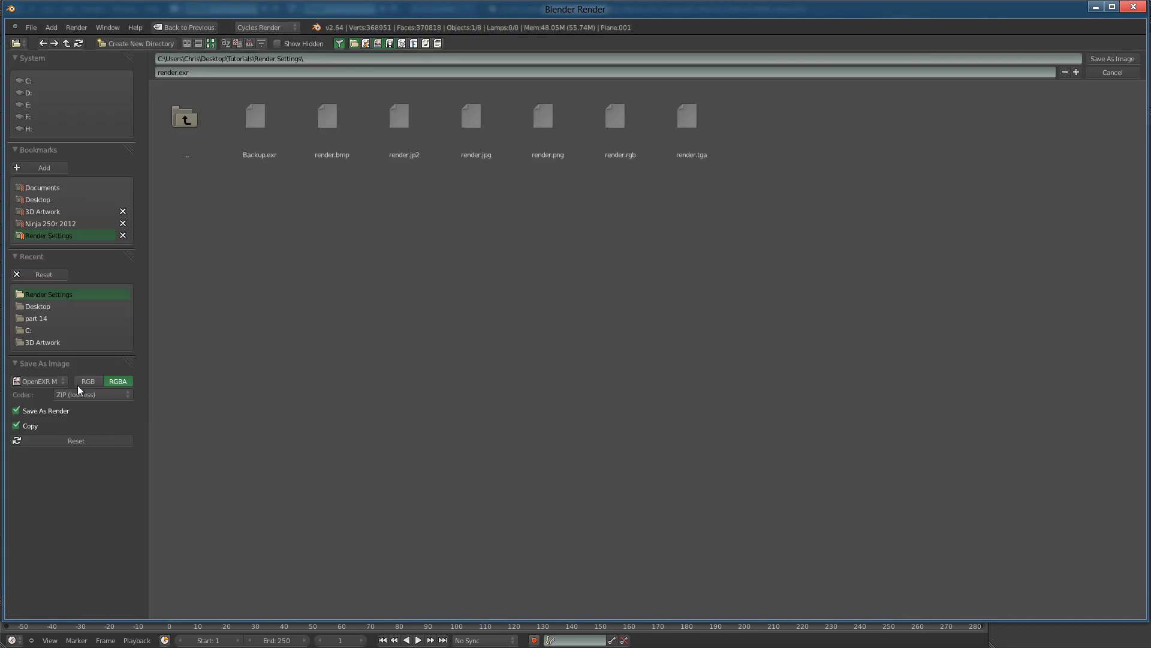
pyautogui.click(53, 381)
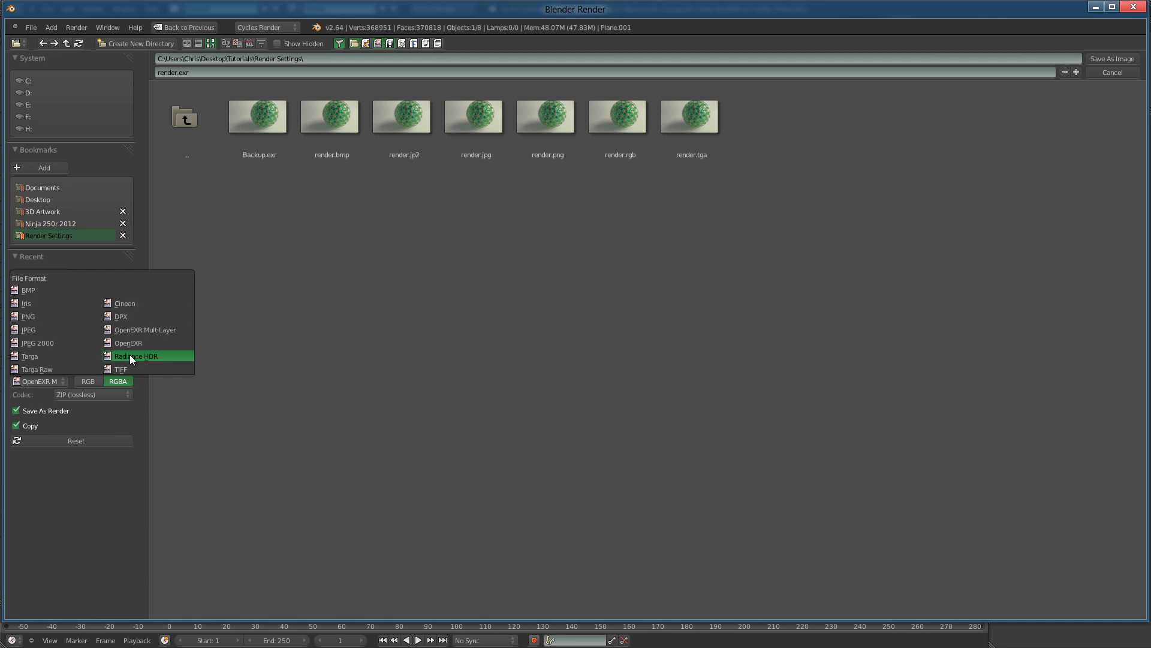
pyautogui.click(130, 304)
pyautogui.click(1112, 58)
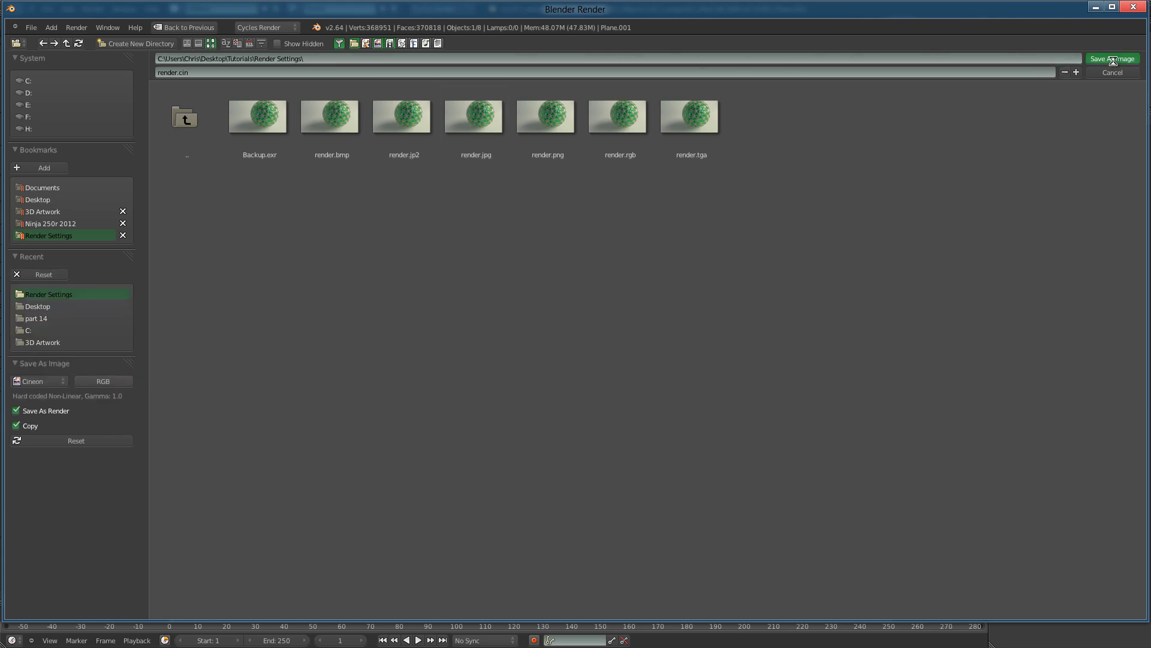
# Save another copy of the render in DPX format as render.dpx
pyautogui.press('F3')
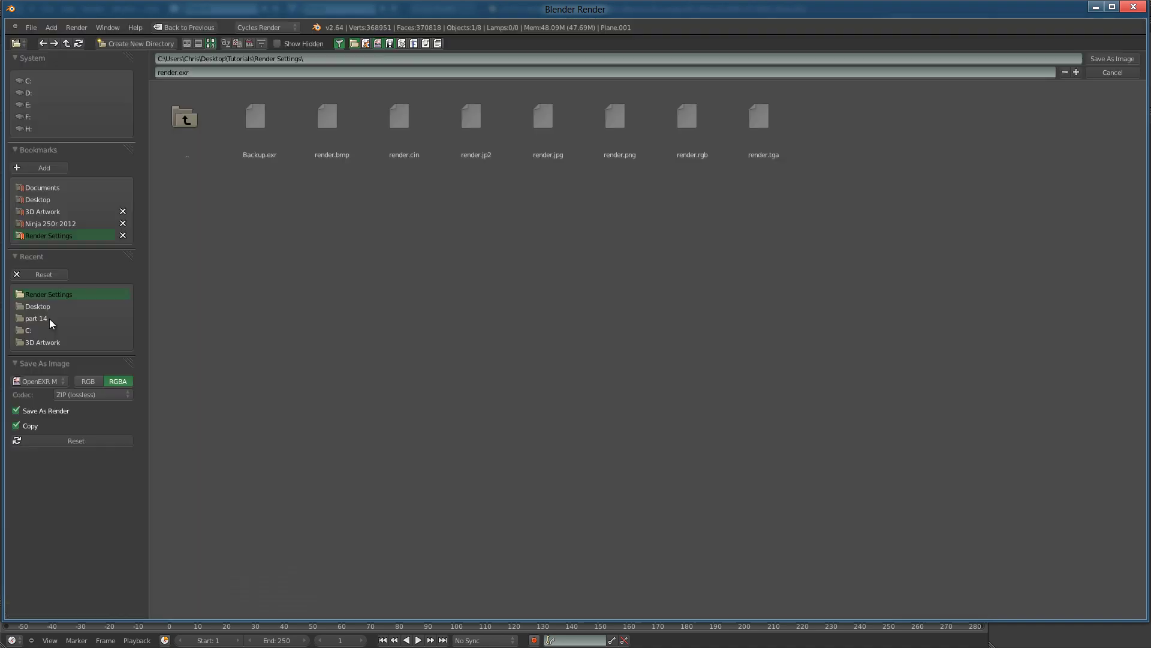
pyautogui.click(39, 383)
pyautogui.click(122, 317)
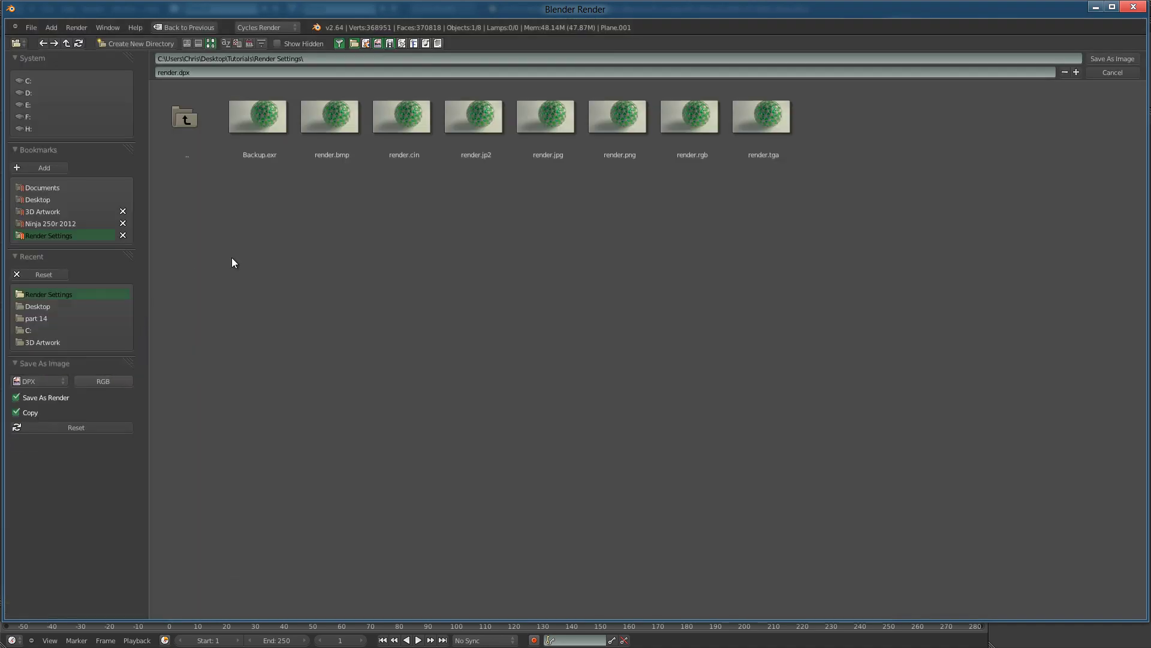
pyautogui.click(1107, 60)
# Save another copy of the render in Radiance HDR format with RGBA colour as render.hdr
pyautogui.press('F3')
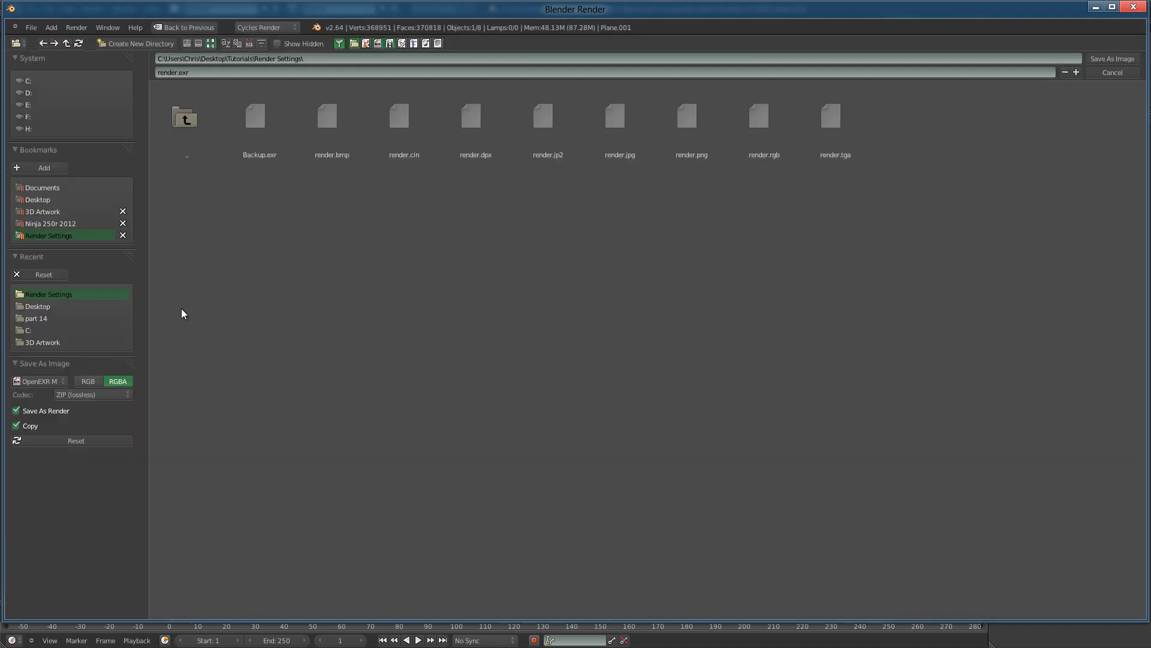
pyautogui.click(53, 379)
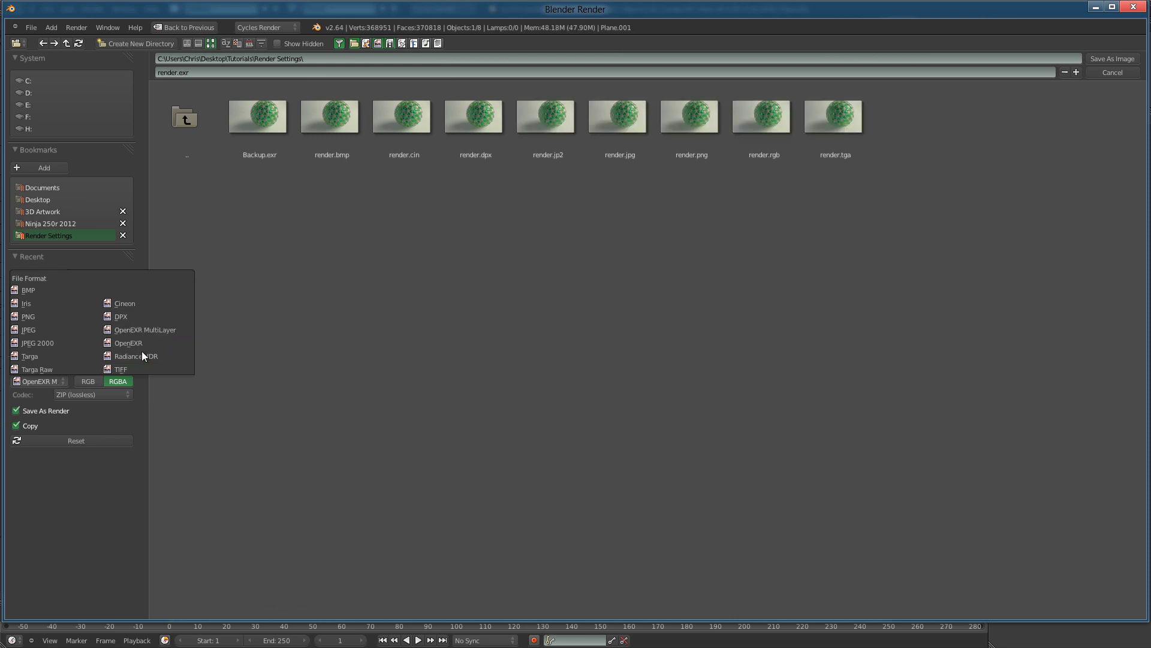
pyautogui.click(144, 356)
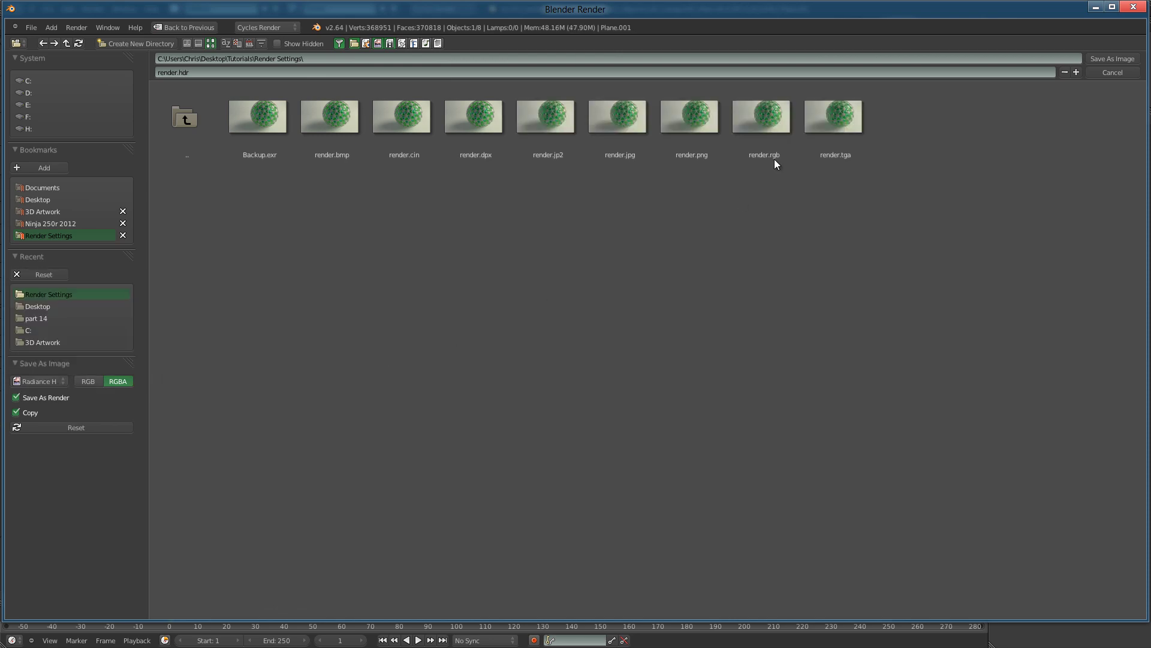
pyautogui.click(1110, 59)
# Start saving another copy of the render and review the OpenEXR MultiLayer format and its file name
pyautogui.press('F3')
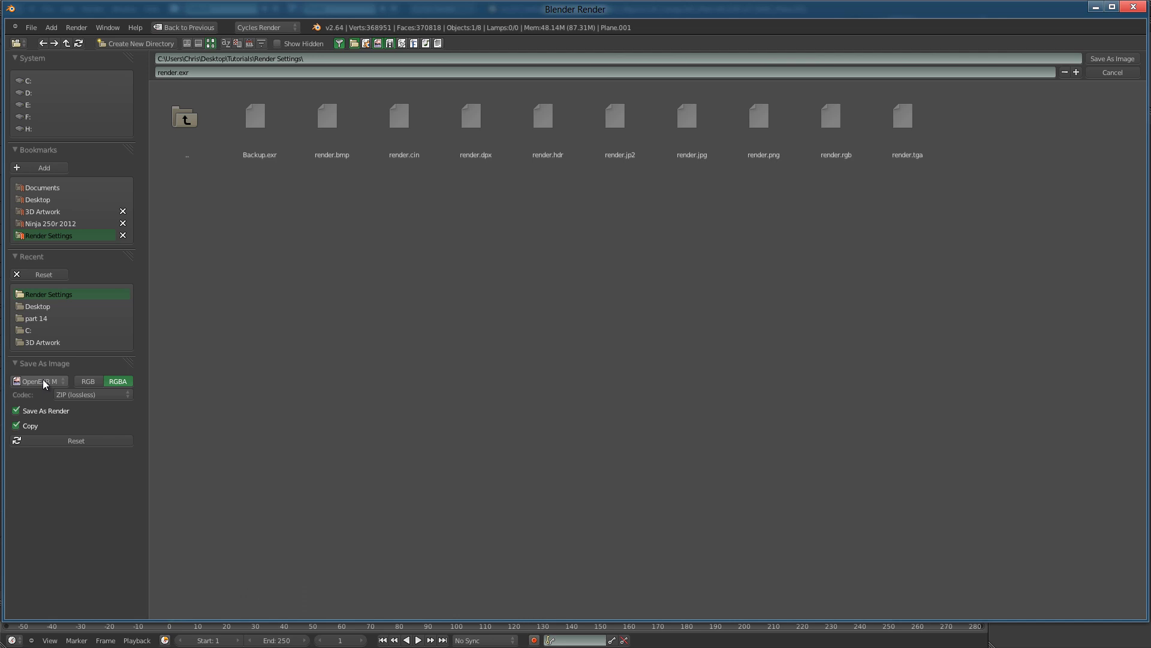
pyautogui.click(43, 382)
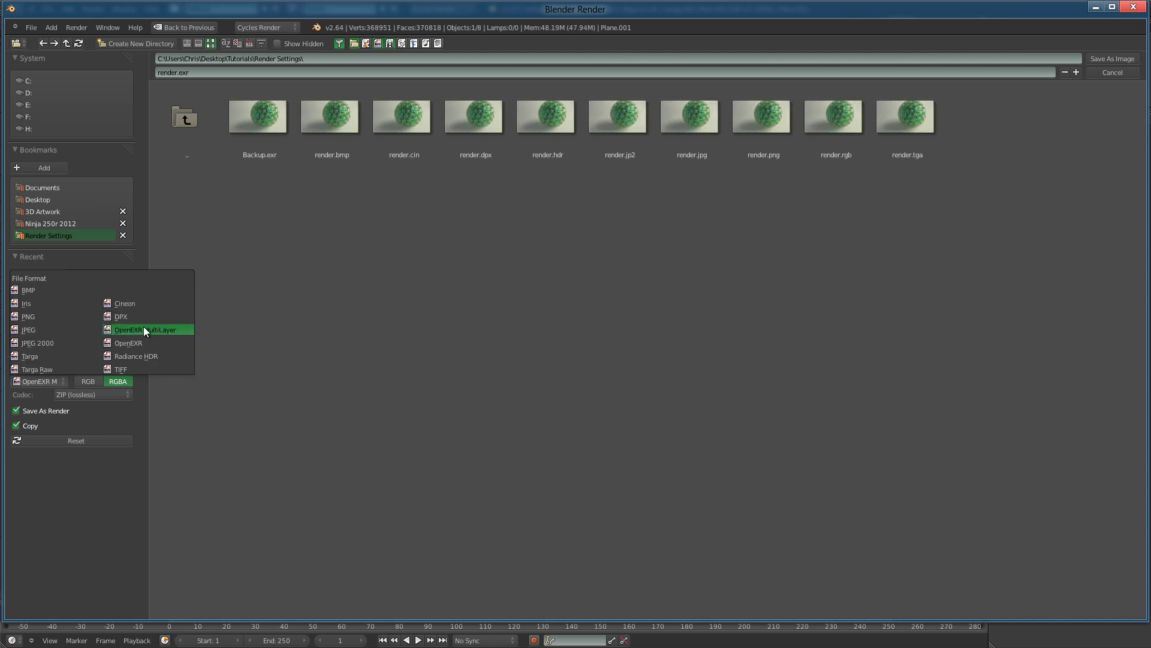
pyautogui.click(152, 329)
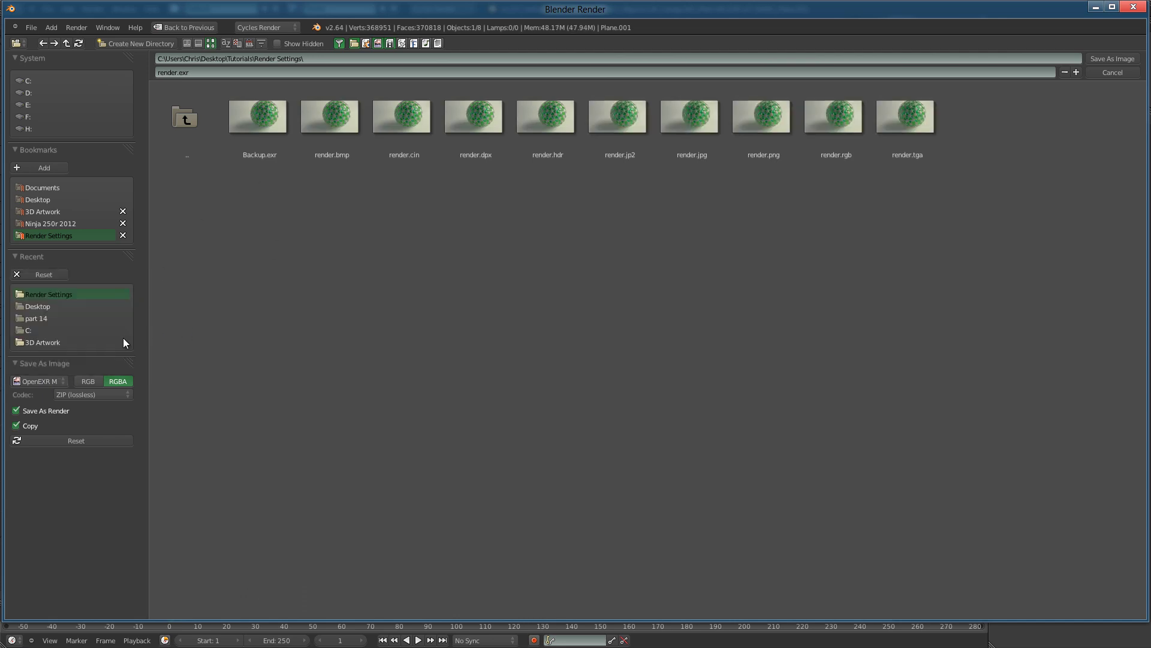
pyautogui.click(42, 381)
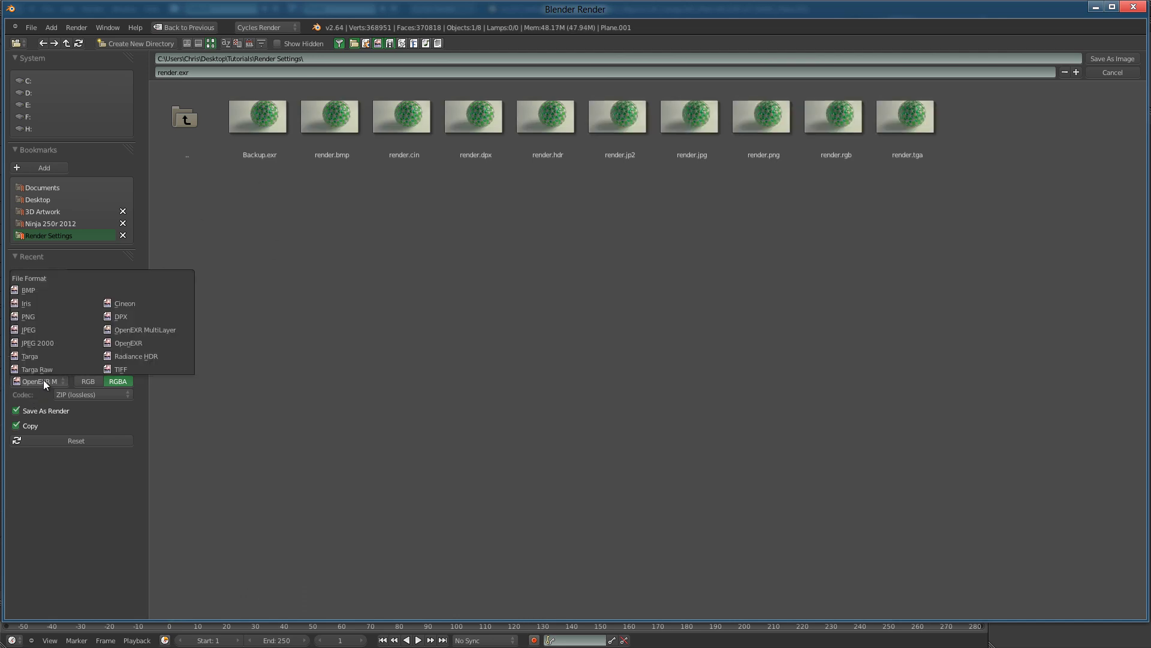
pyautogui.click(155, 331)
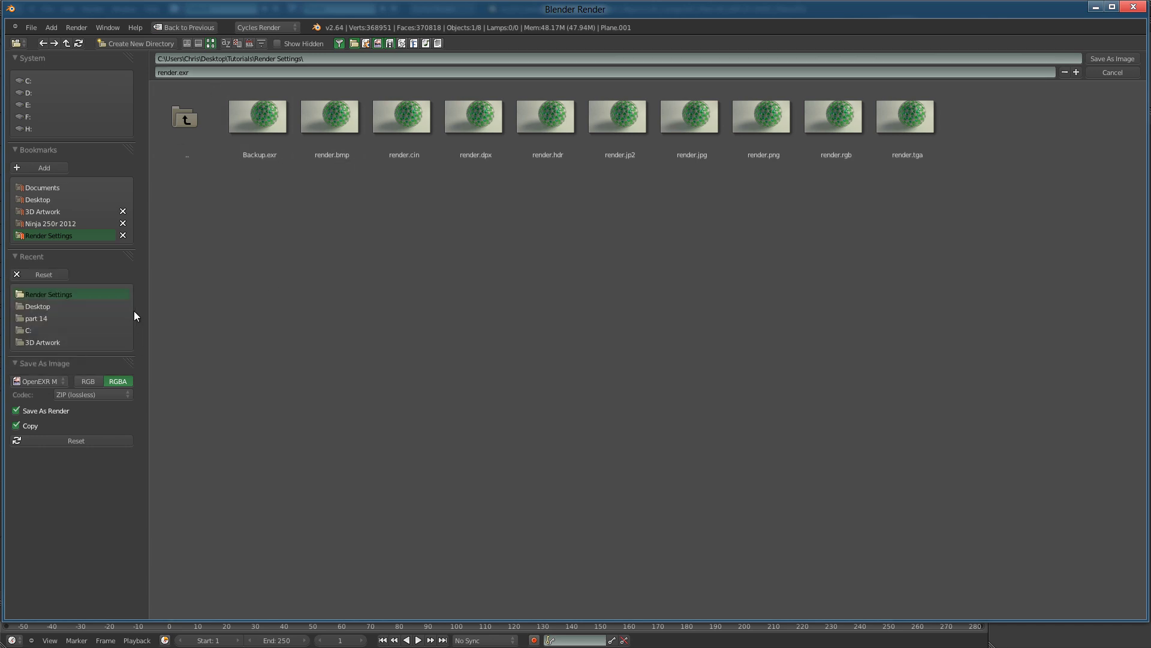
pyautogui.click(197, 72)
pyautogui.click(222, 72)
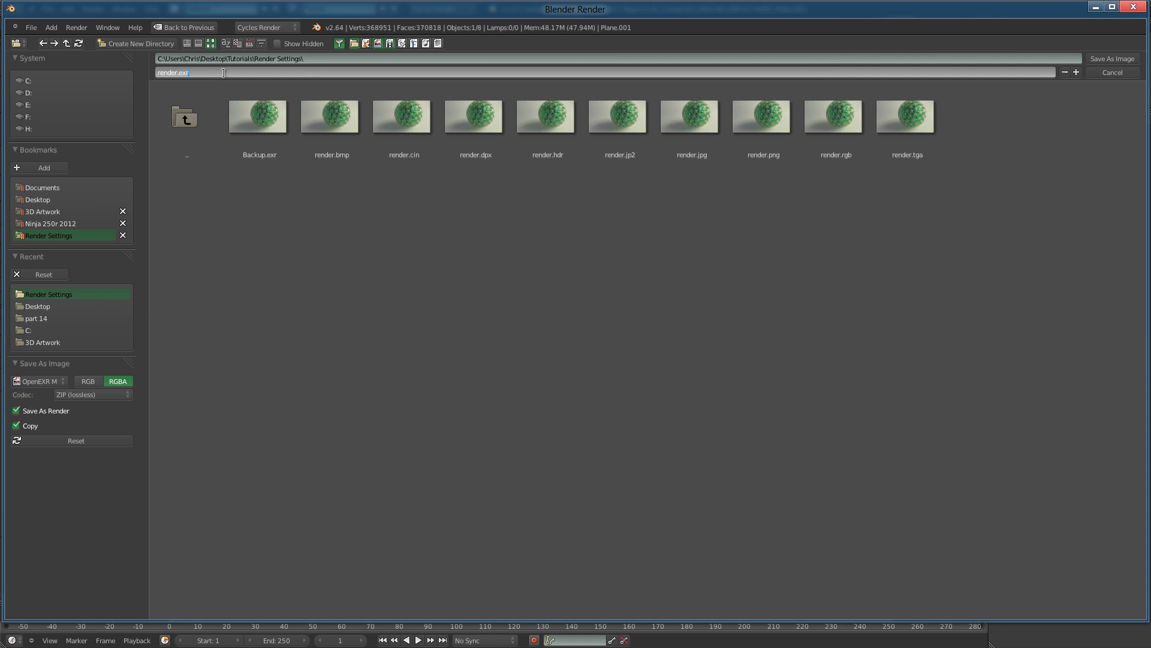
pyautogui.click(55, 380)
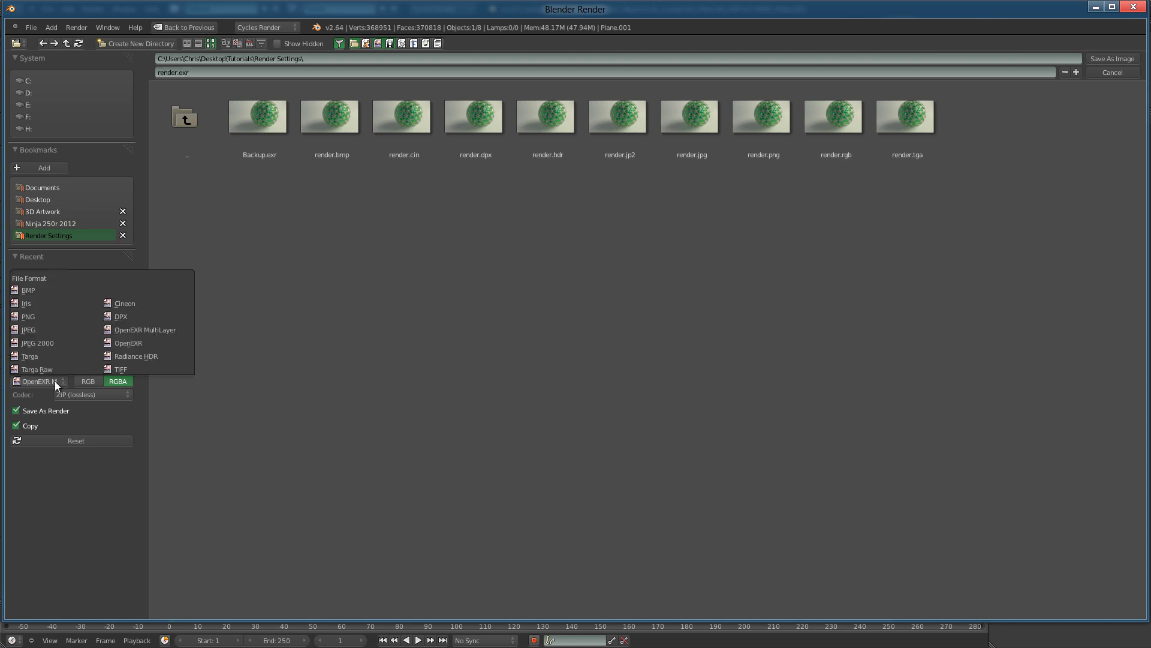
pyautogui.click(156, 330)
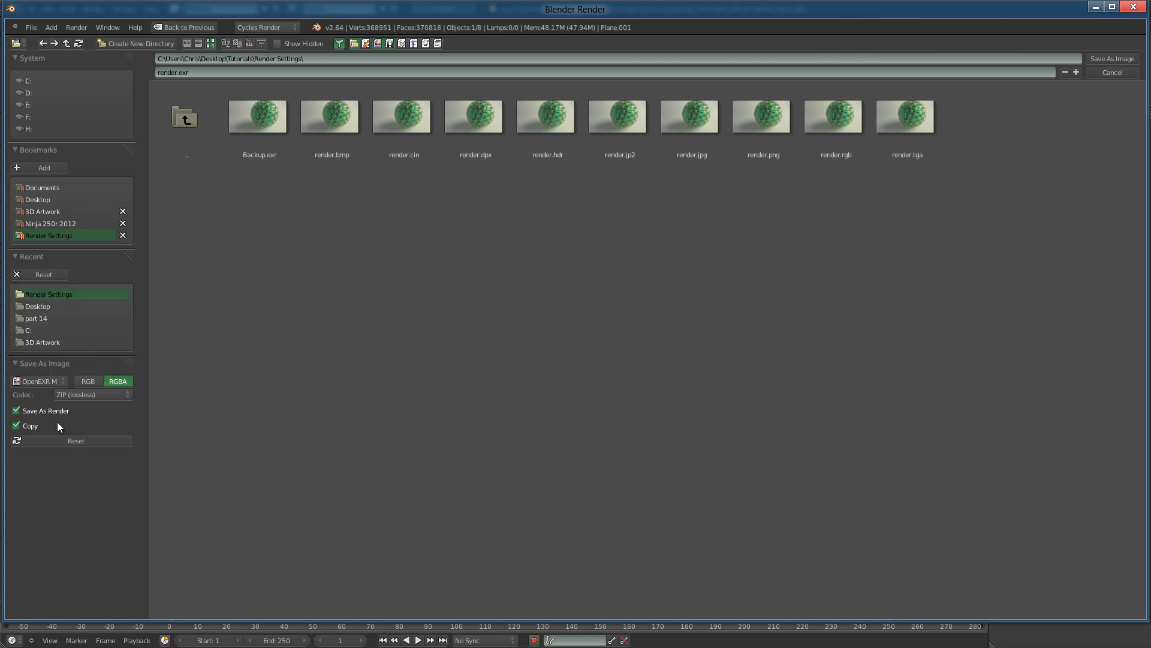
pyautogui.click(217, 72)
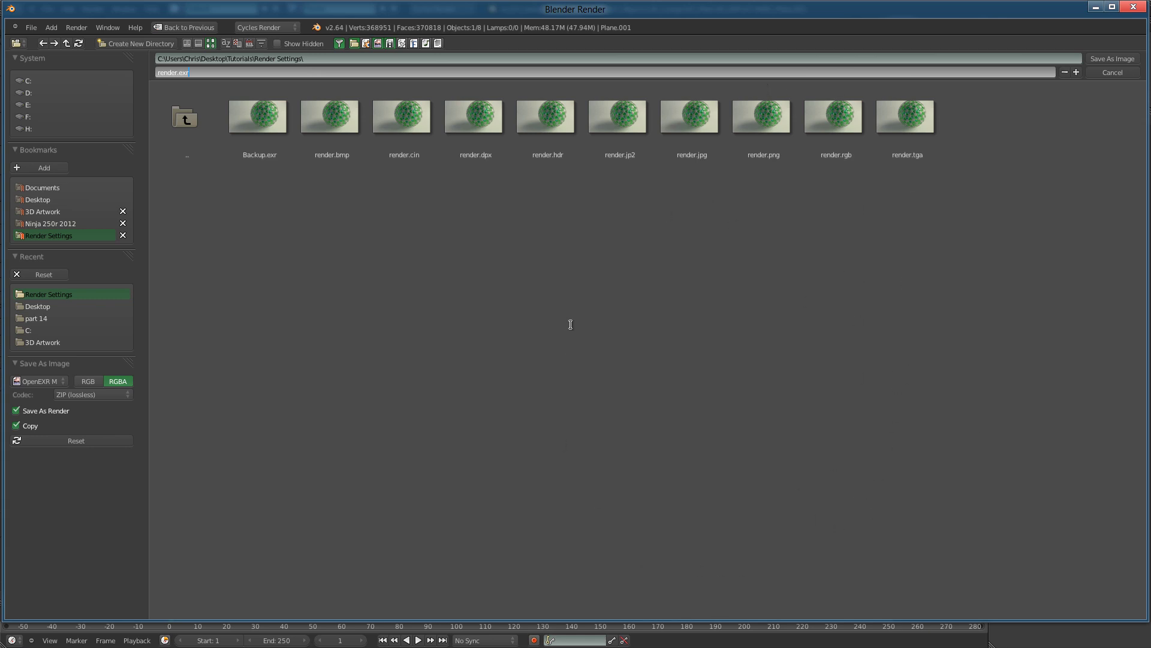
# Set the file format of the copy to OpenEXR with the Z Buffer included
pyautogui.click(49, 382)
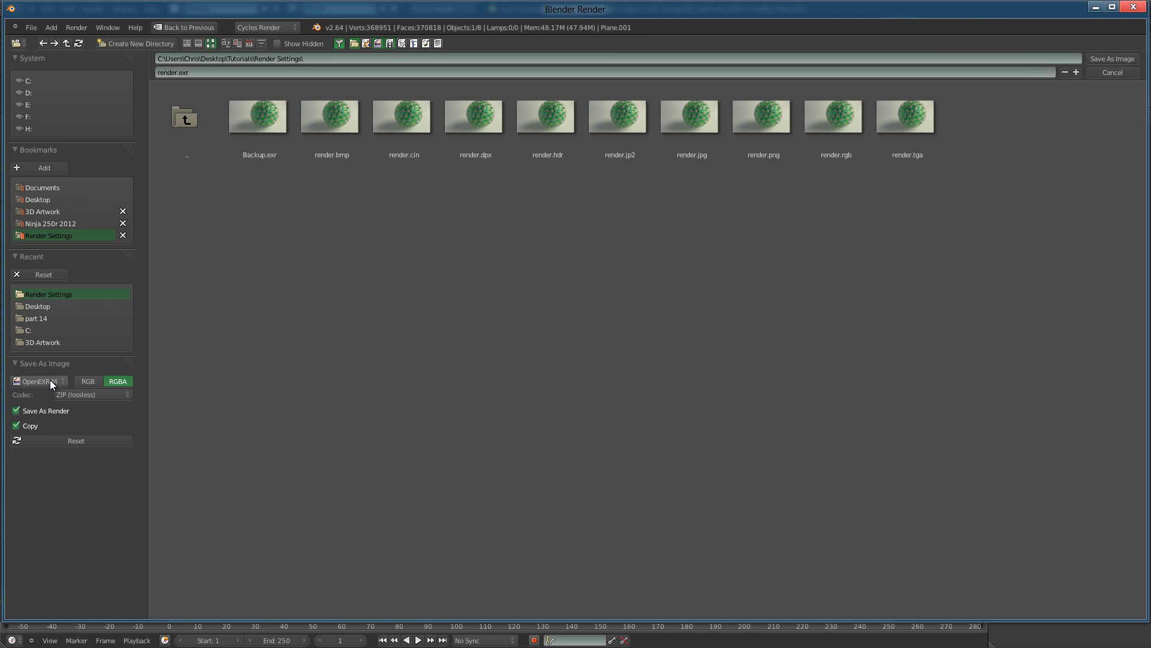
pyautogui.click(49, 382)
pyautogui.click(45, 380)
pyautogui.click(37, 381)
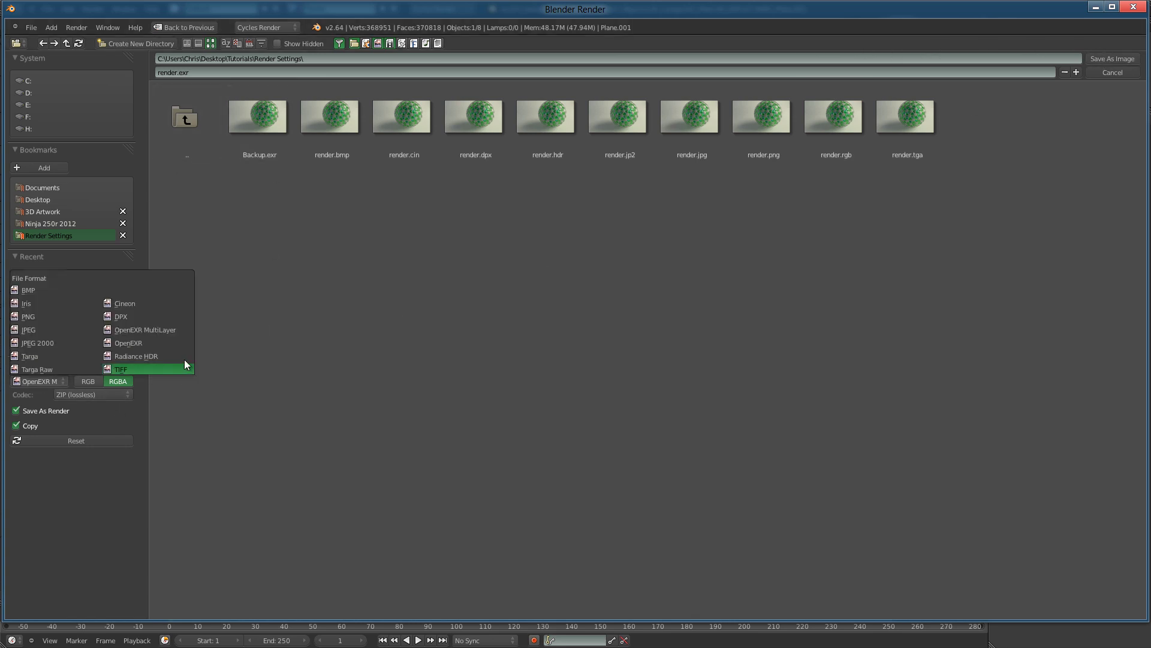
pyautogui.click(161, 340)
pyautogui.click(16, 421)
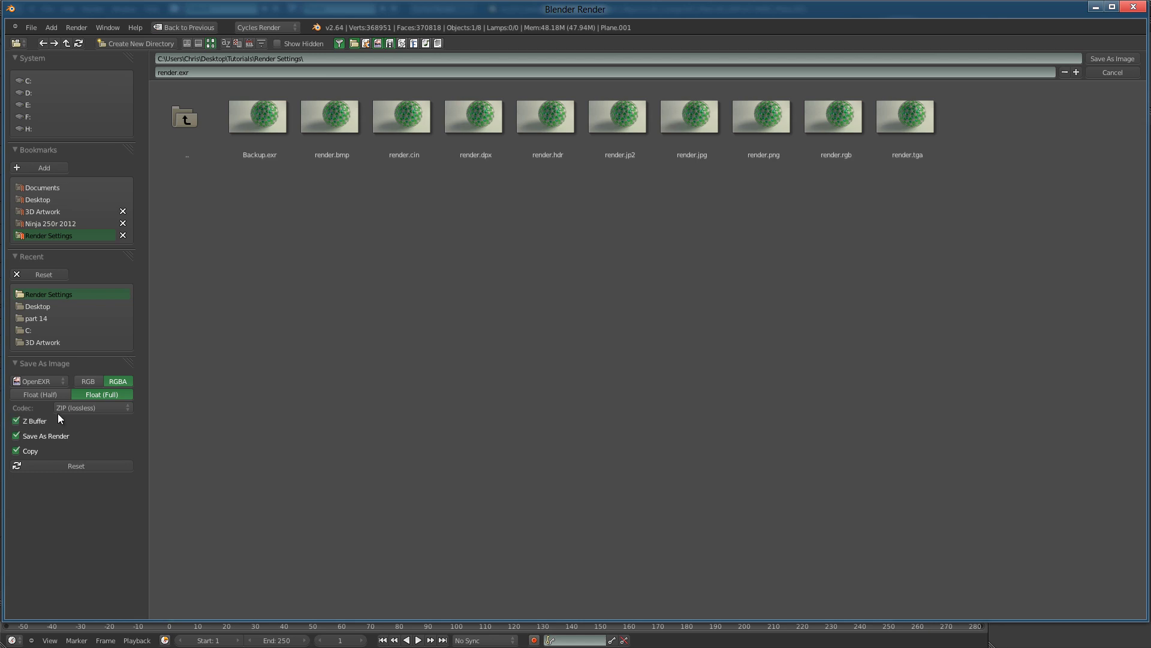
# Compare OpenEXR with the other file format choices, keeping OpenEXR selected
pyautogui.click(56, 380)
pyautogui.click(56, 381)
pyautogui.click(163, 344)
pyautogui.click(31, 381)
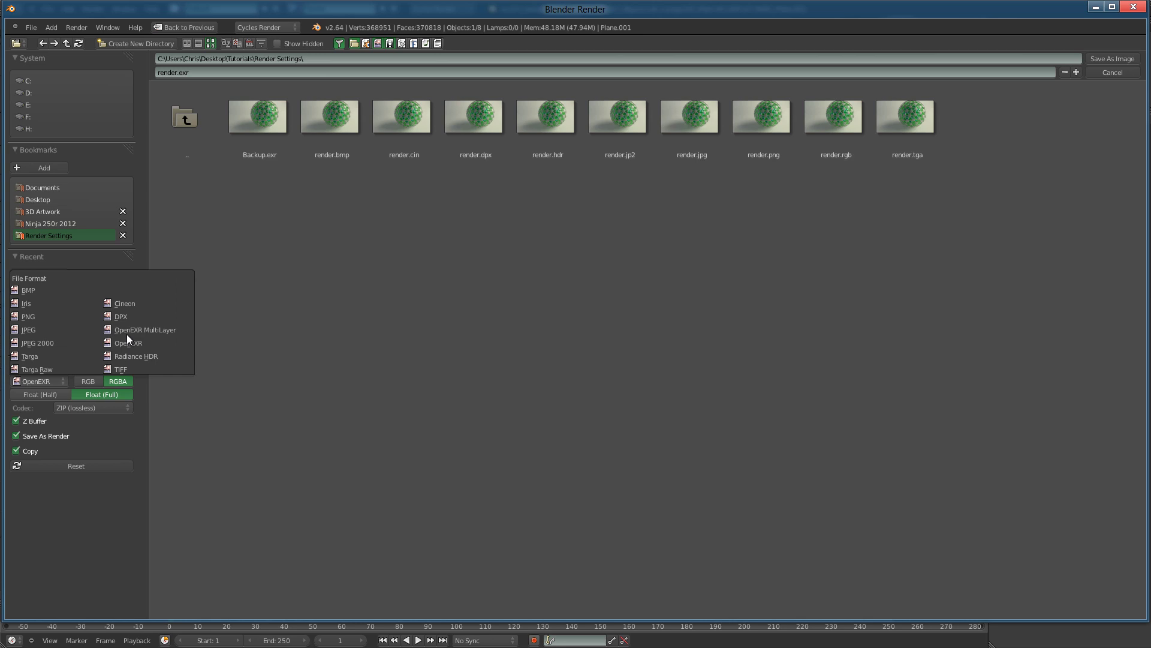
pyautogui.click(127, 333)
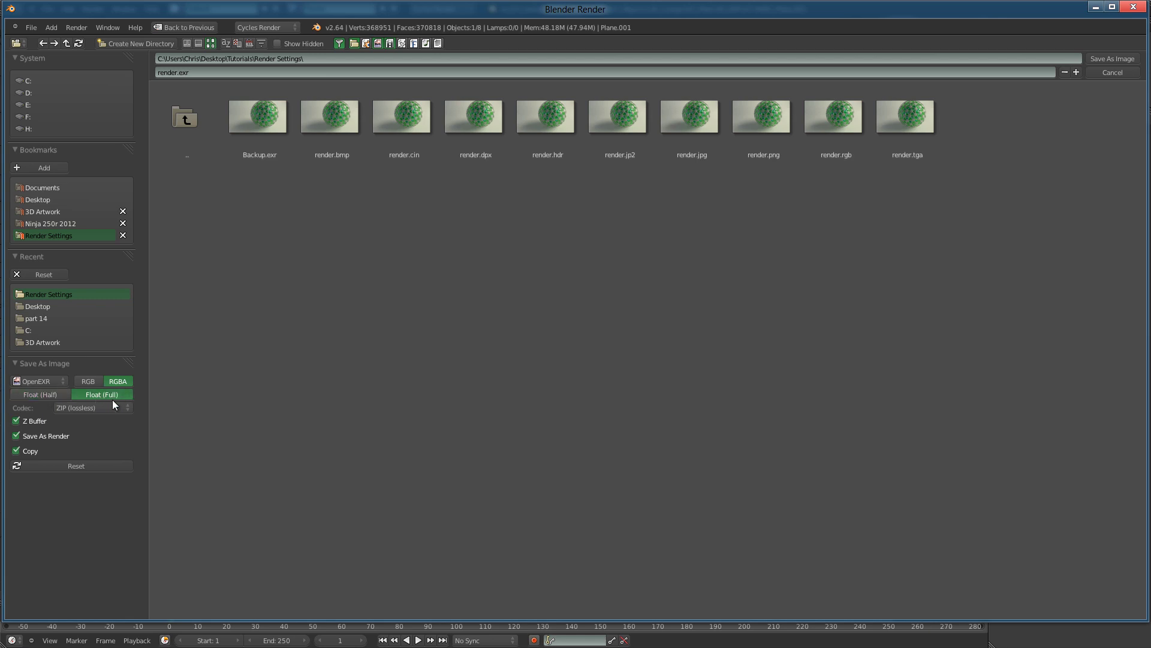
# Check the half-float and codec options, keep Float (Full), and save the OpenEXR copy as render.exr
pyautogui.click(34, 397)
pyautogui.click(99, 394)
pyautogui.click(94, 408)
pyautogui.click(1110, 59)
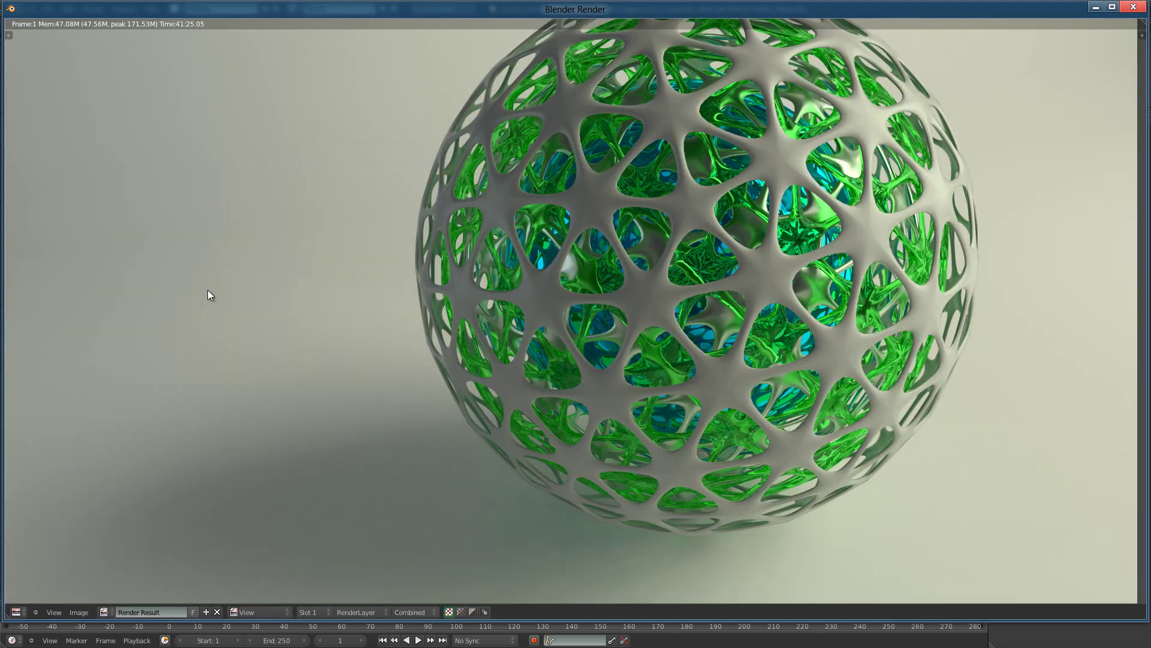
# Save the render again in OpenEXR MultiLayer format with RGBA colour, overwriting render.exr
pyautogui.press('F3')
pyautogui.click(36, 381)
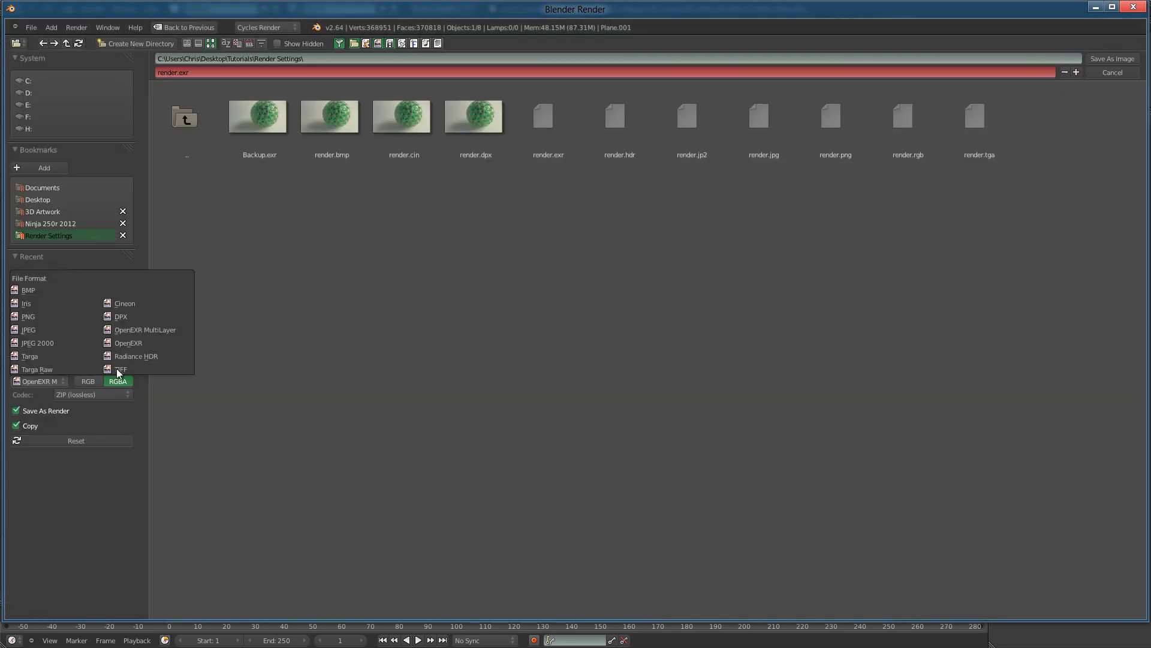
pyautogui.click(157, 327)
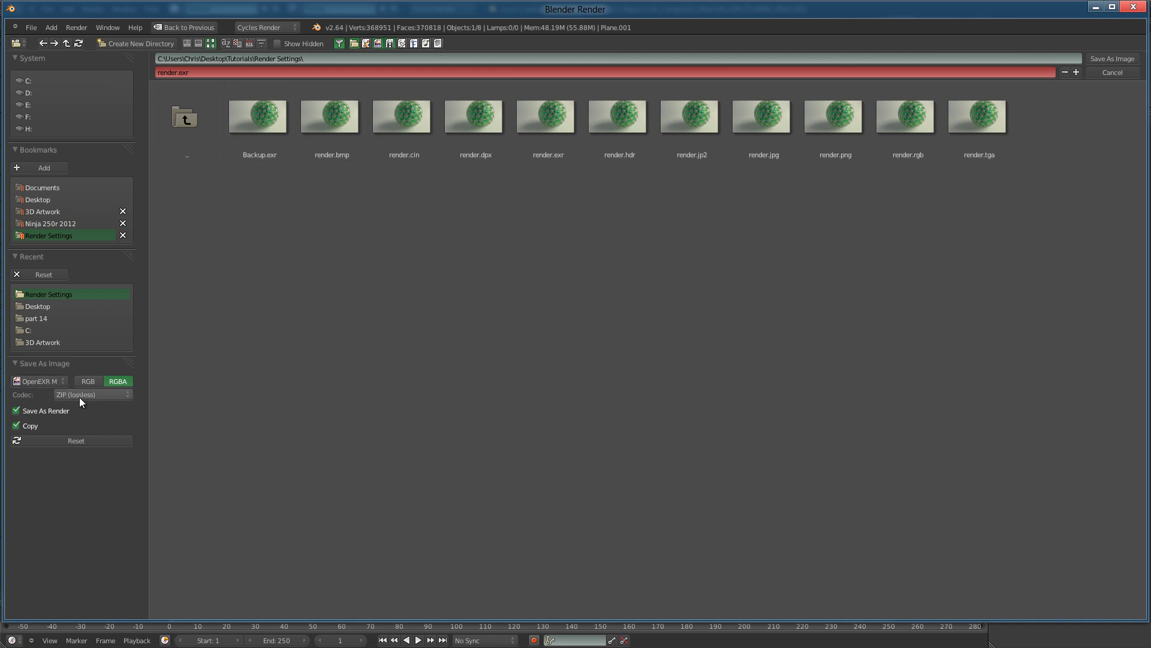
pyautogui.click(1111, 59)
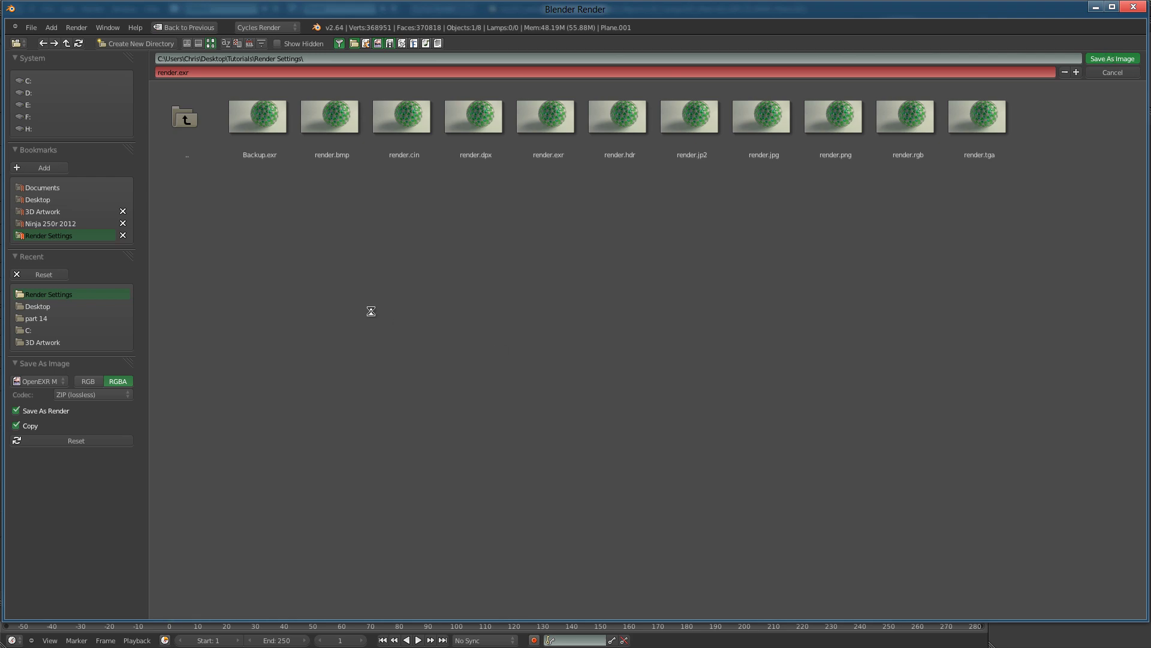
# Save another copy of the render as render.tif in TIFF format with RGBA colour and 16-bit depth
pyautogui.press('F3')
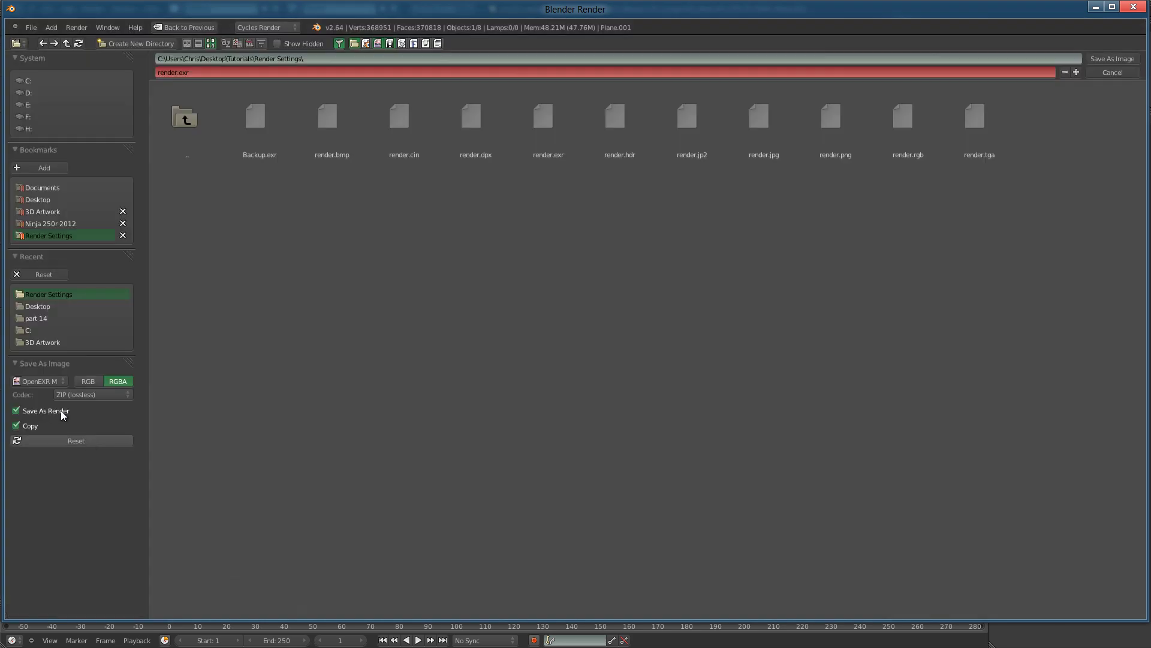
pyautogui.click(35, 381)
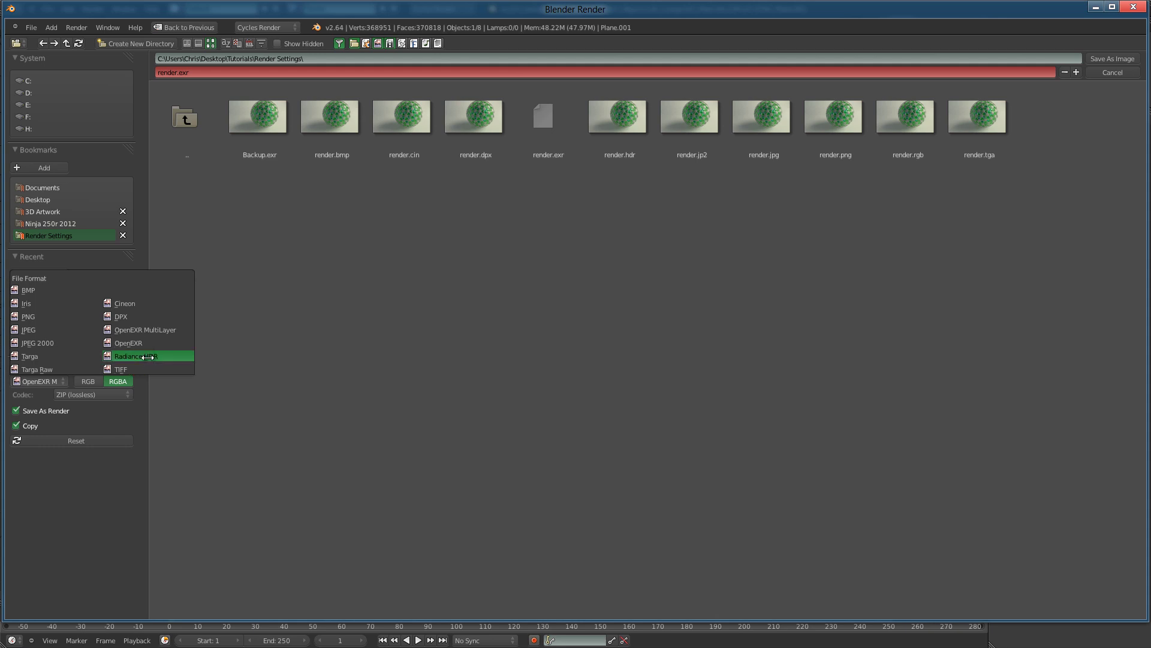
pyautogui.click(146, 357)
pyautogui.click(47, 381)
pyautogui.click(135, 369)
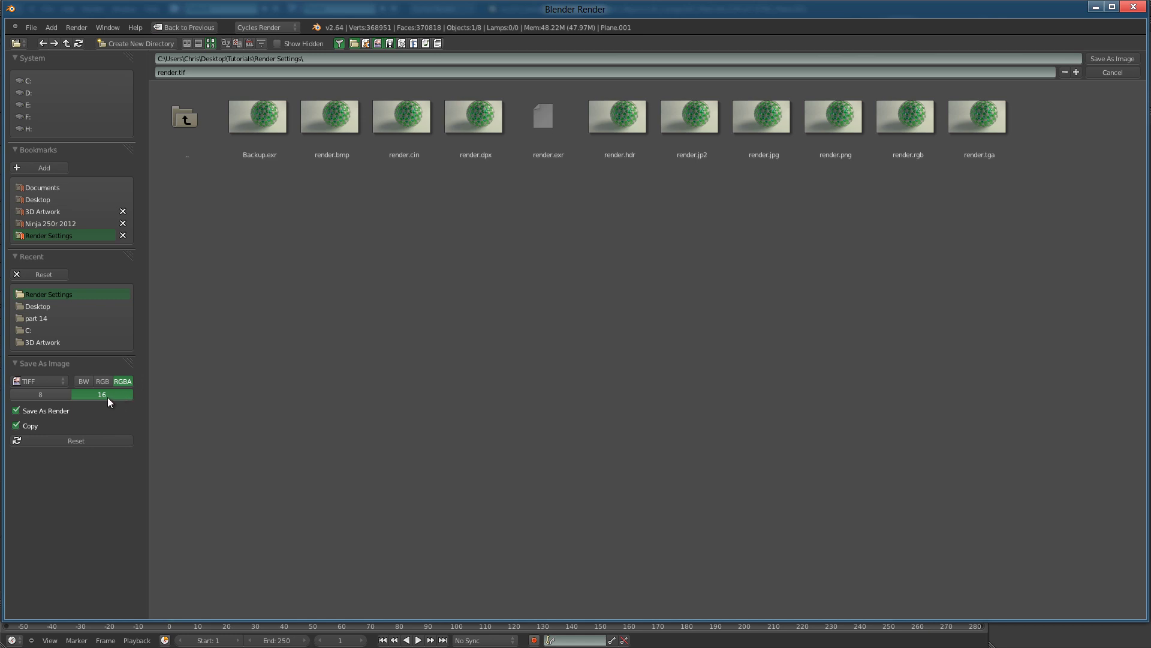
pyautogui.click(57, 381)
pyautogui.click(132, 372)
pyautogui.click(1116, 60)
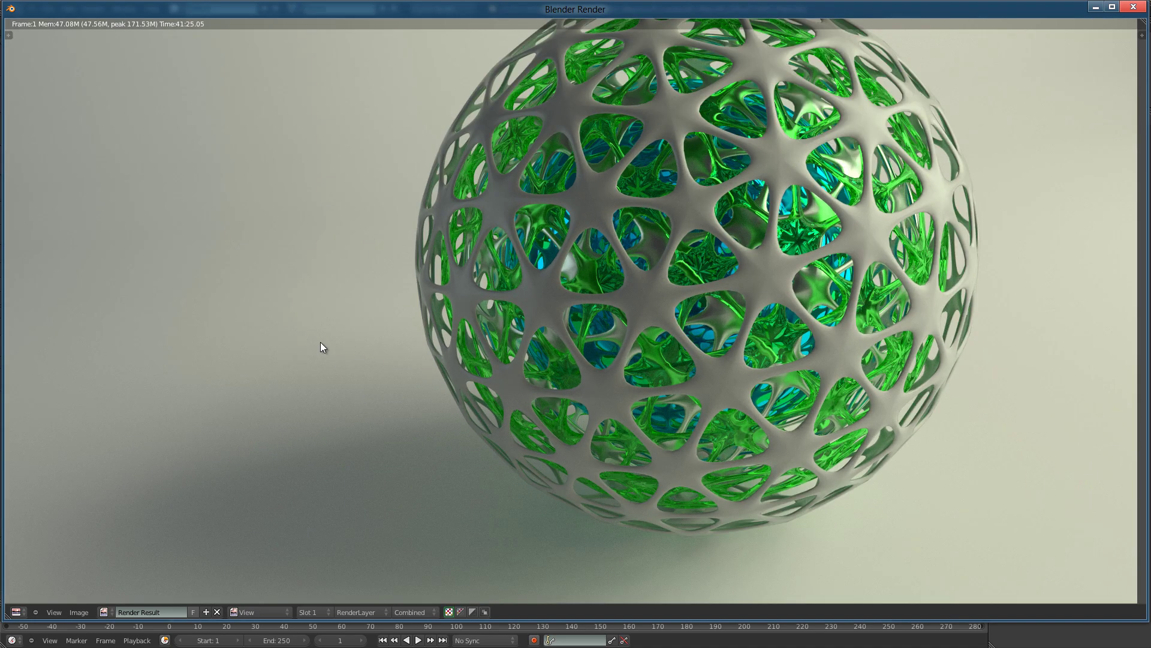
# Switch to the Render Settings folder in File Explorer and compare the sizes of the saved files, including render.bmp, render.exr and Backup.exr
pyautogui.hotkey('alt', 'Tab')
pyautogui.hotkey('alt', 'Tab')
pyautogui.hotkey('alt', 'Tab')
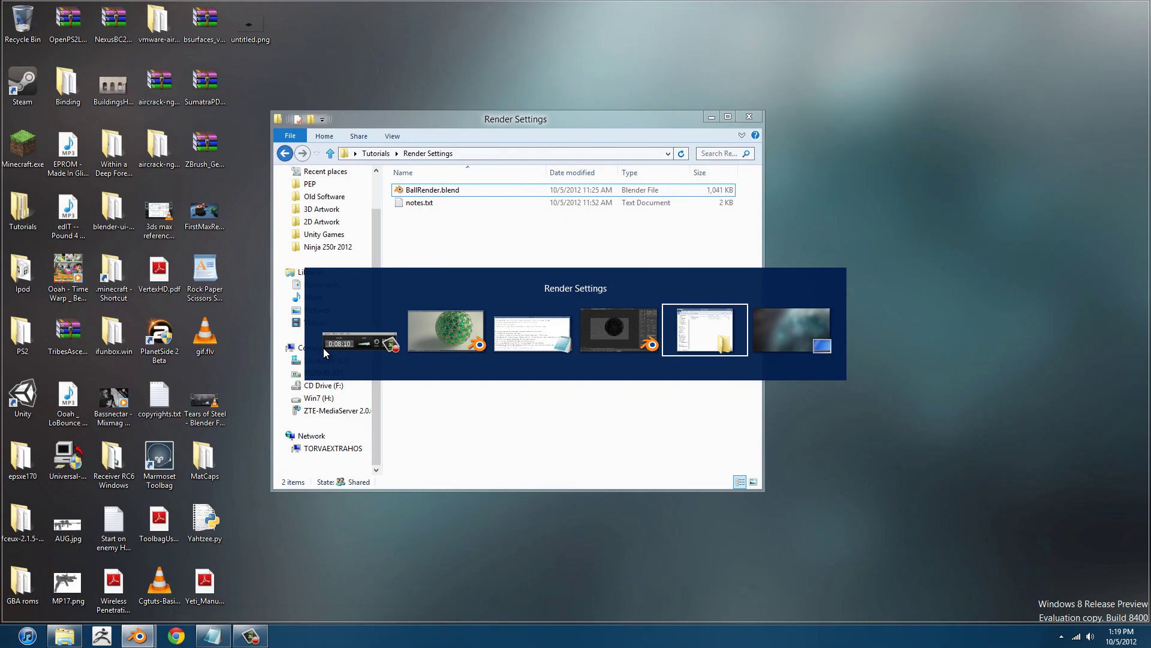
pyautogui.moveTo(522, 121); pyautogui.dragTo(490, 106)
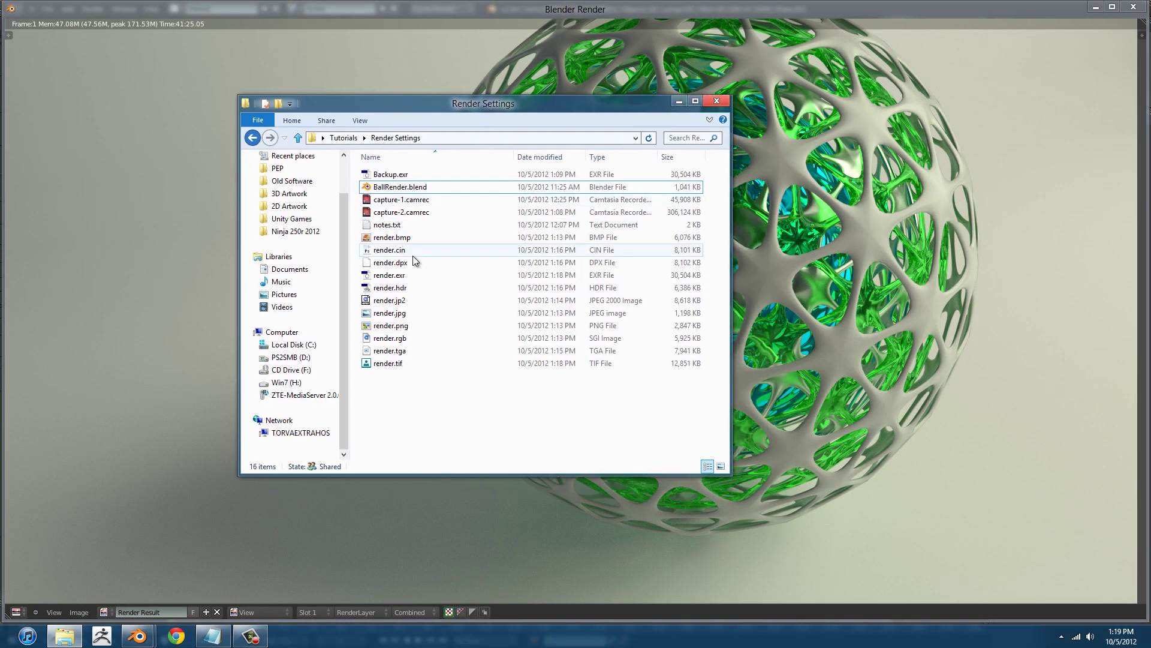
pyautogui.click(411, 237)
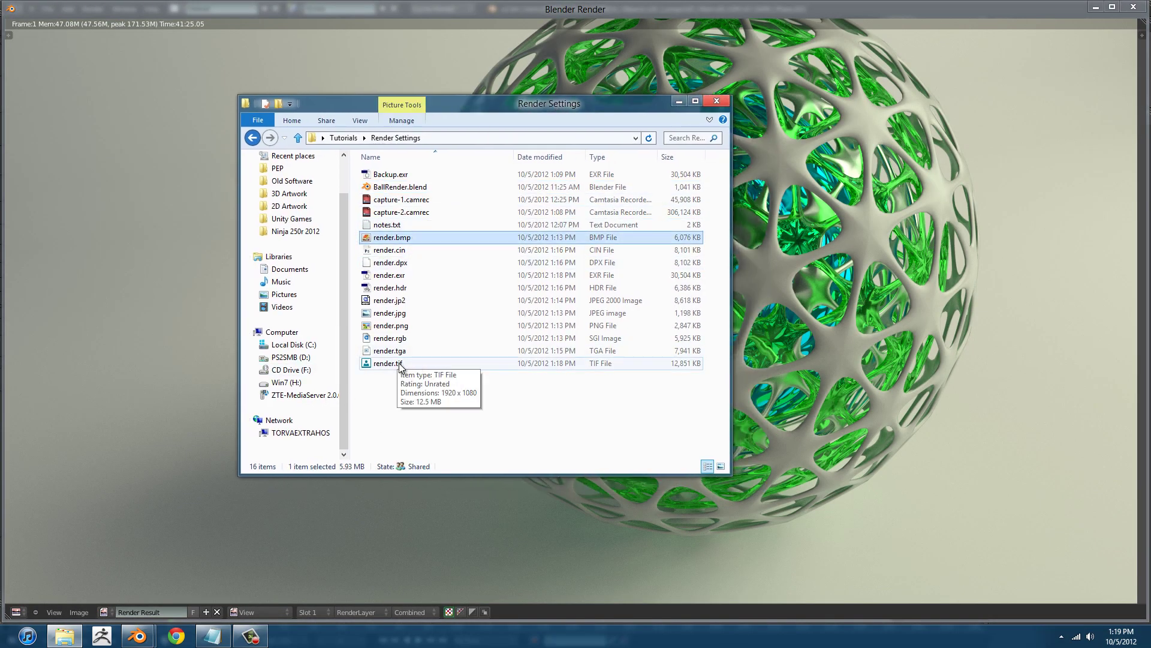
pyautogui.click(418, 274)
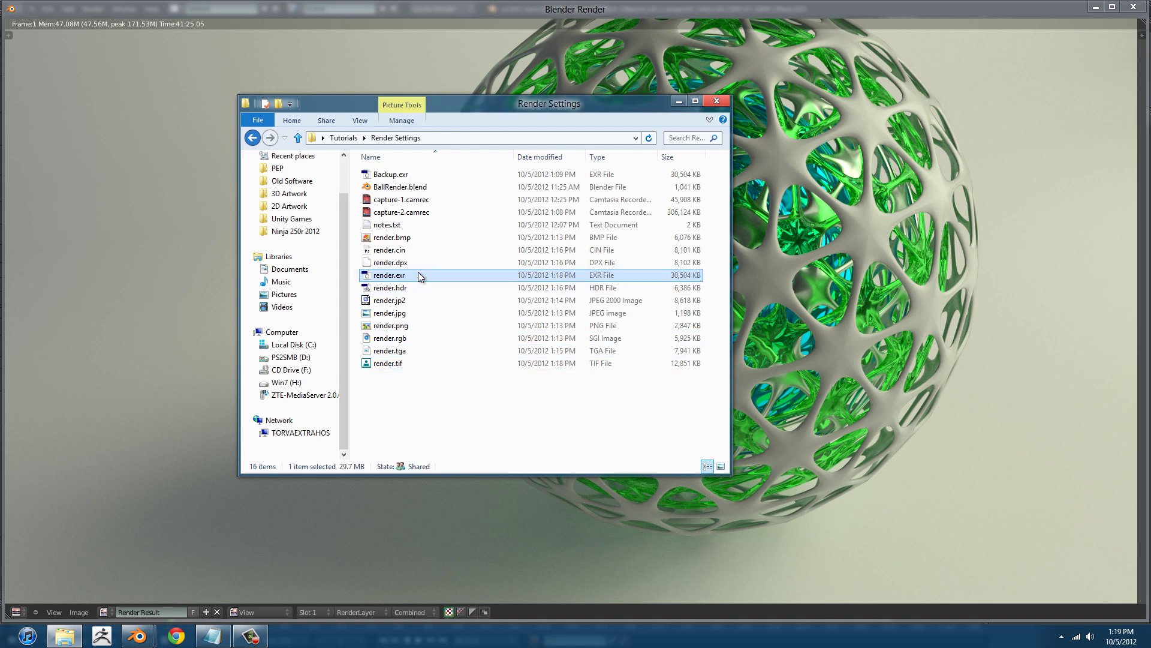
pyautogui.click(435, 174)
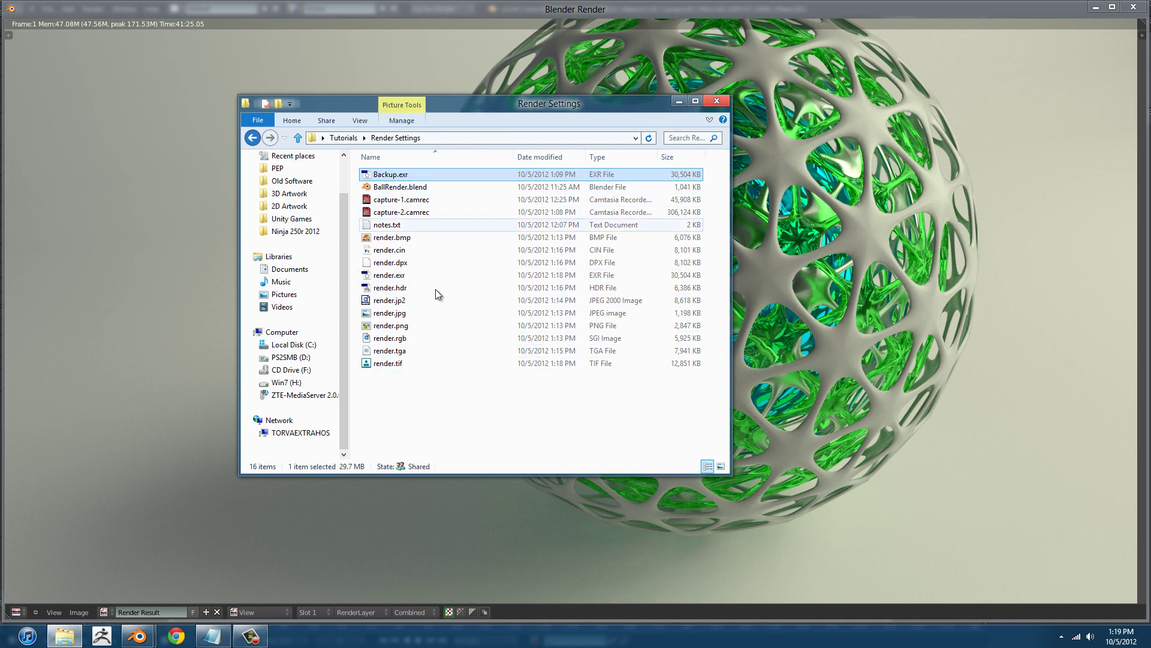
# Compare the file sizes of render.jpg, render.png, render.jp2, render.hdr and render.bmp in the Render Settings folder
pyautogui.click(424, 277)
pyautogui.click(412, 239)
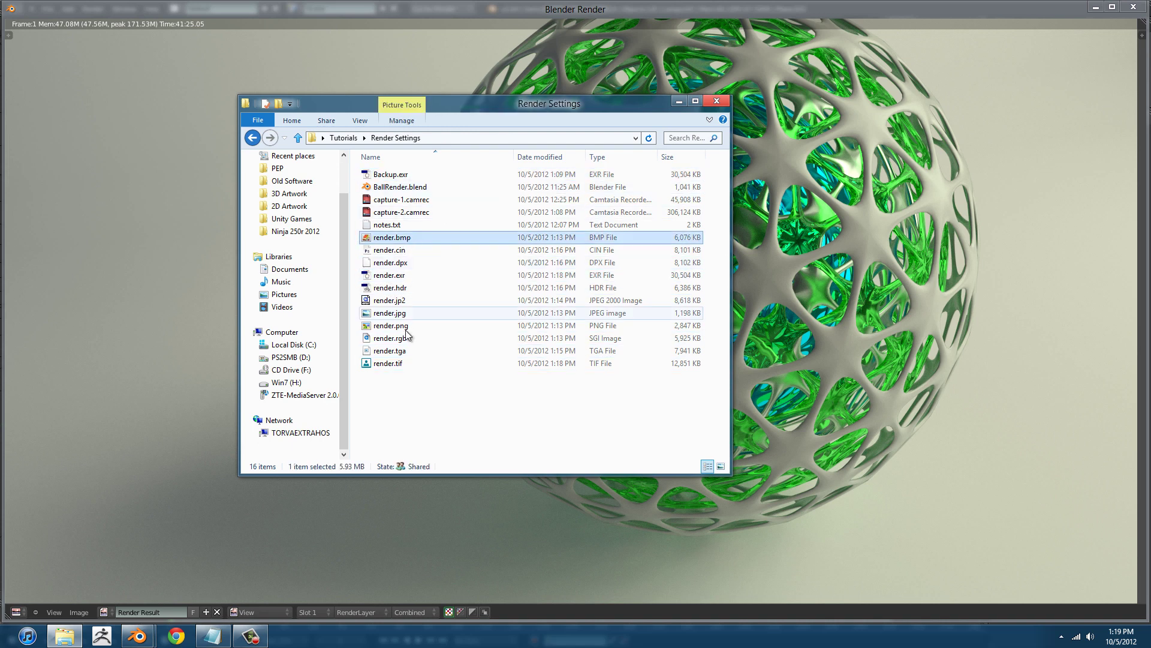
pyautogui.keyDown('shift'); pyautogui.click(420, 364); pyautogui.keyUp('shift')
pyautogui.click(483, 397)
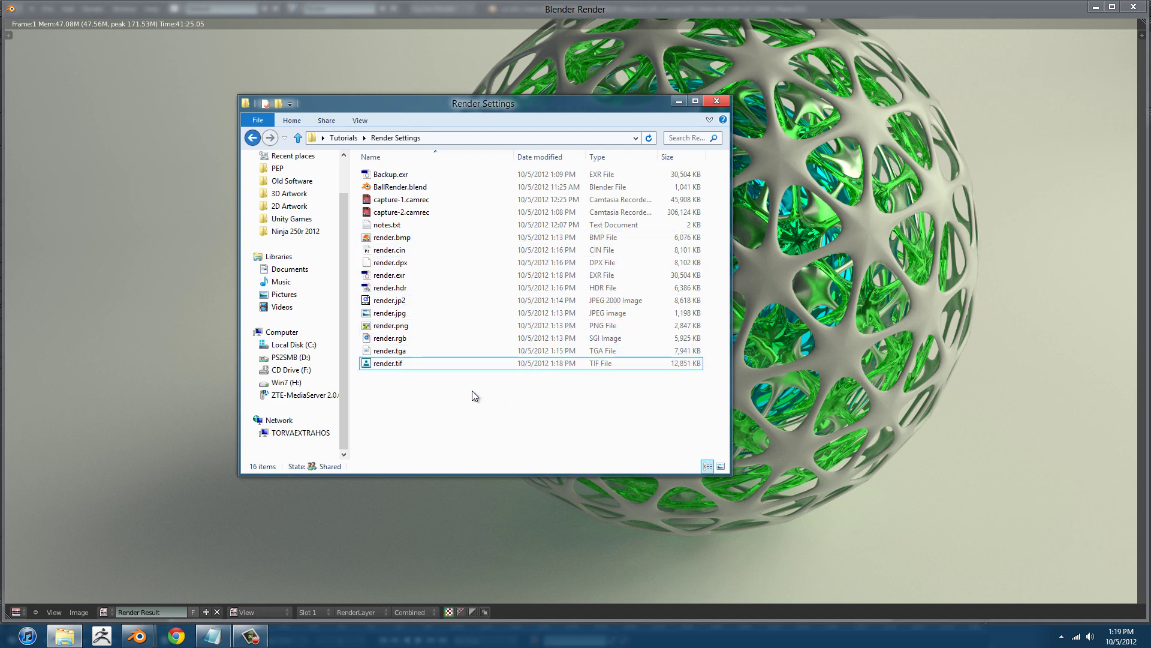
pyautogui.click(426, 314)
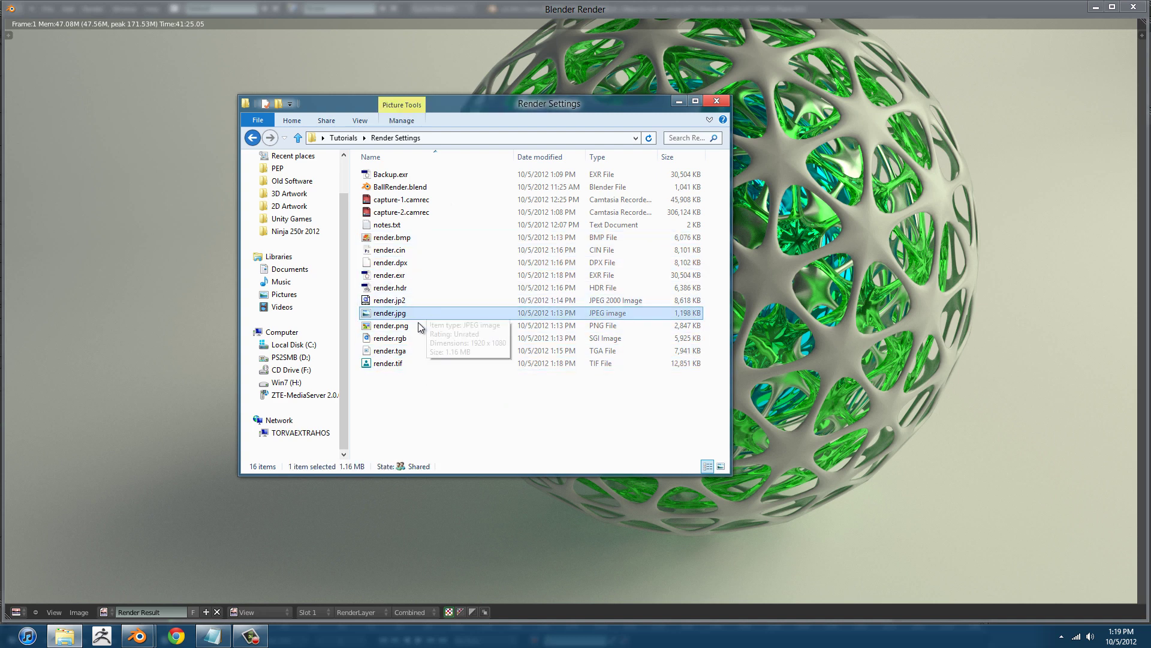
pyautogui.click(430, 323)
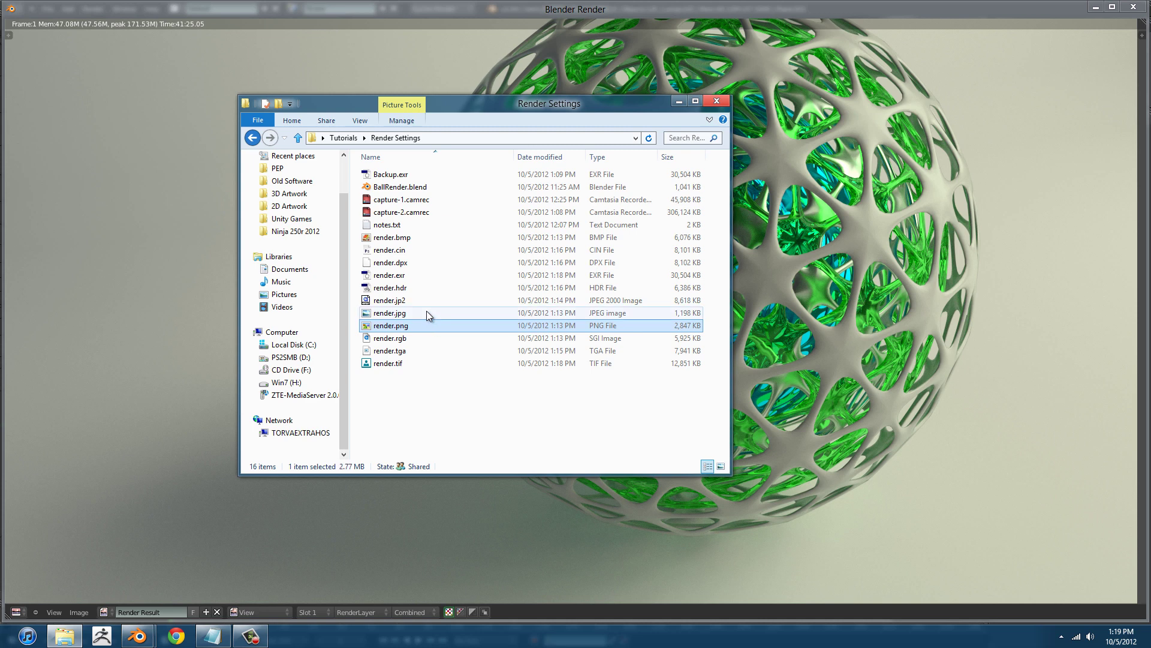
pyautogui.click(437, 312)
pyautogui.click(410, 301)
pyautogui.click(419, 314)
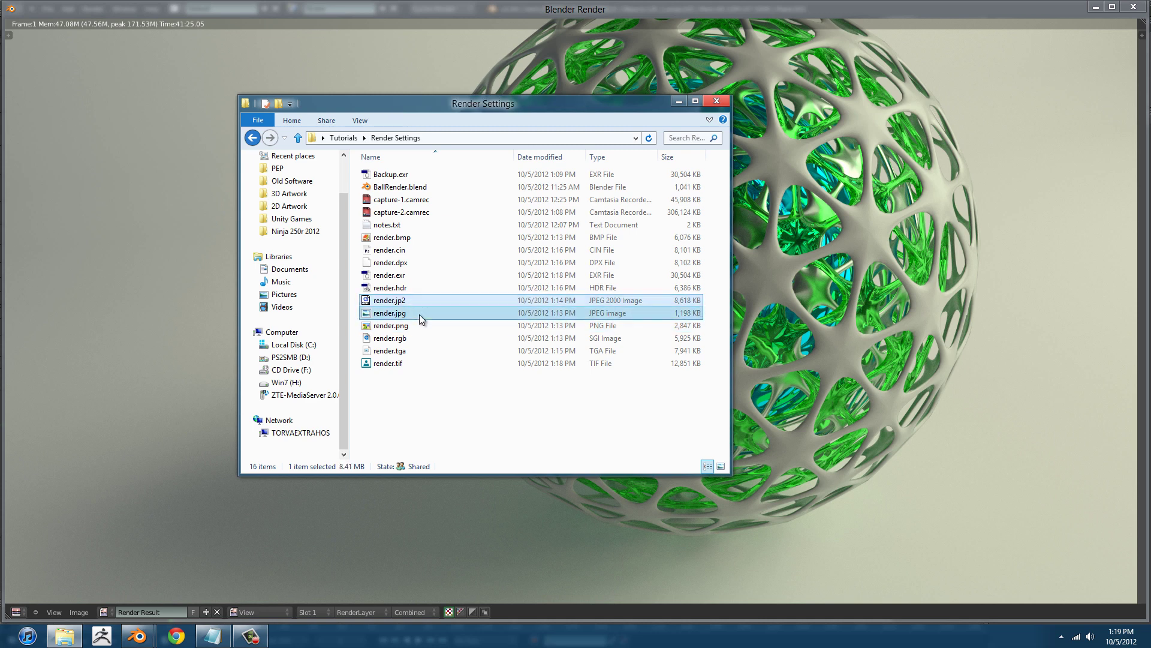
pyautogui.click(413, 301)
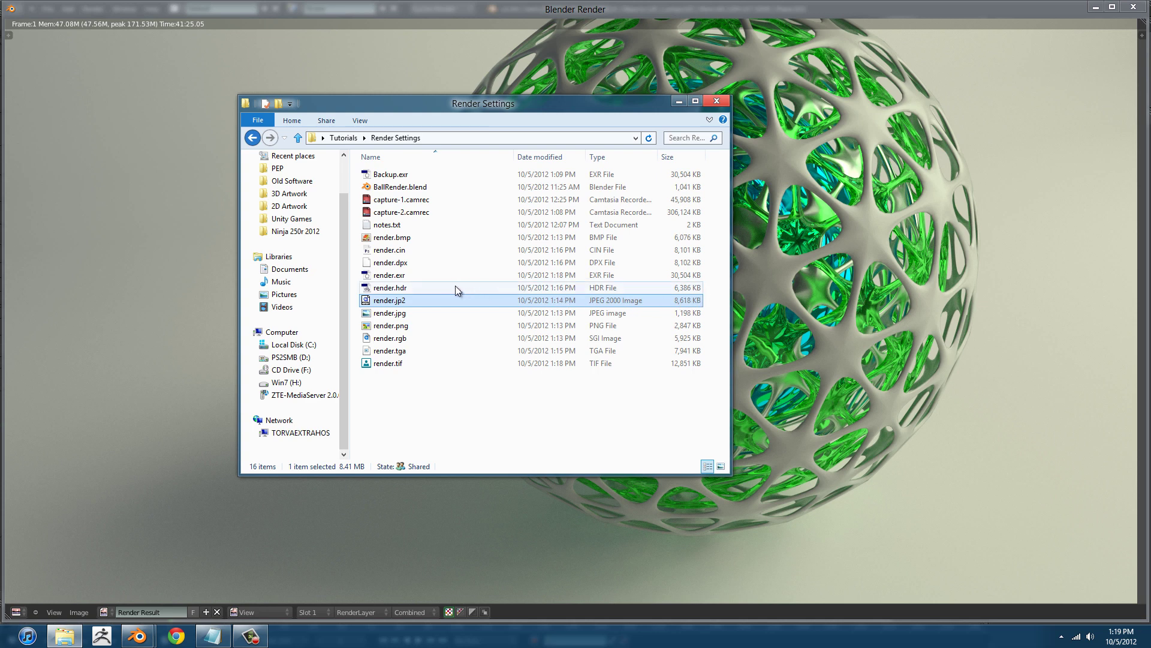
pyautogui.click(434, 289)
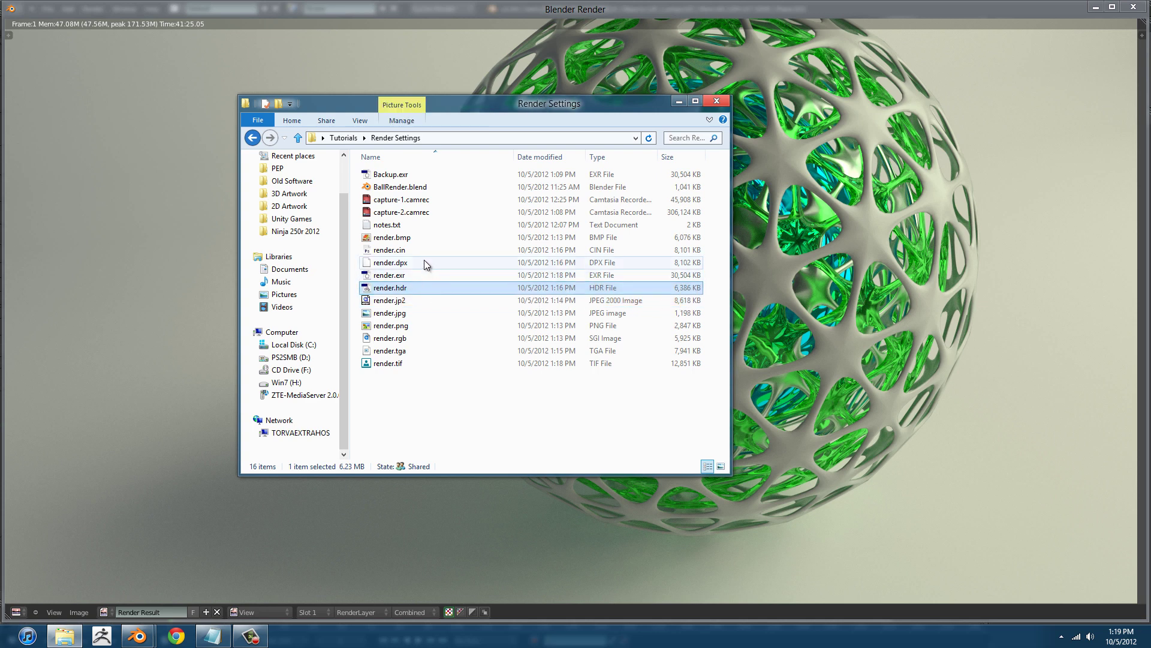
pyautogui.click(416, 250)
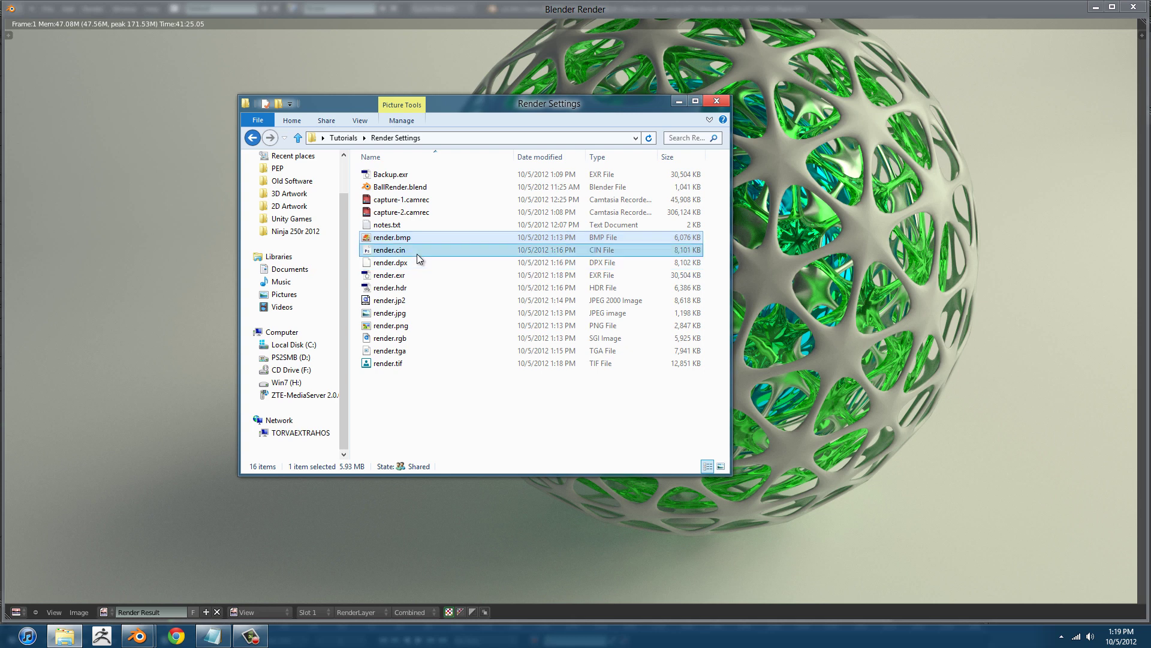
pyautogui.click(426, 240)
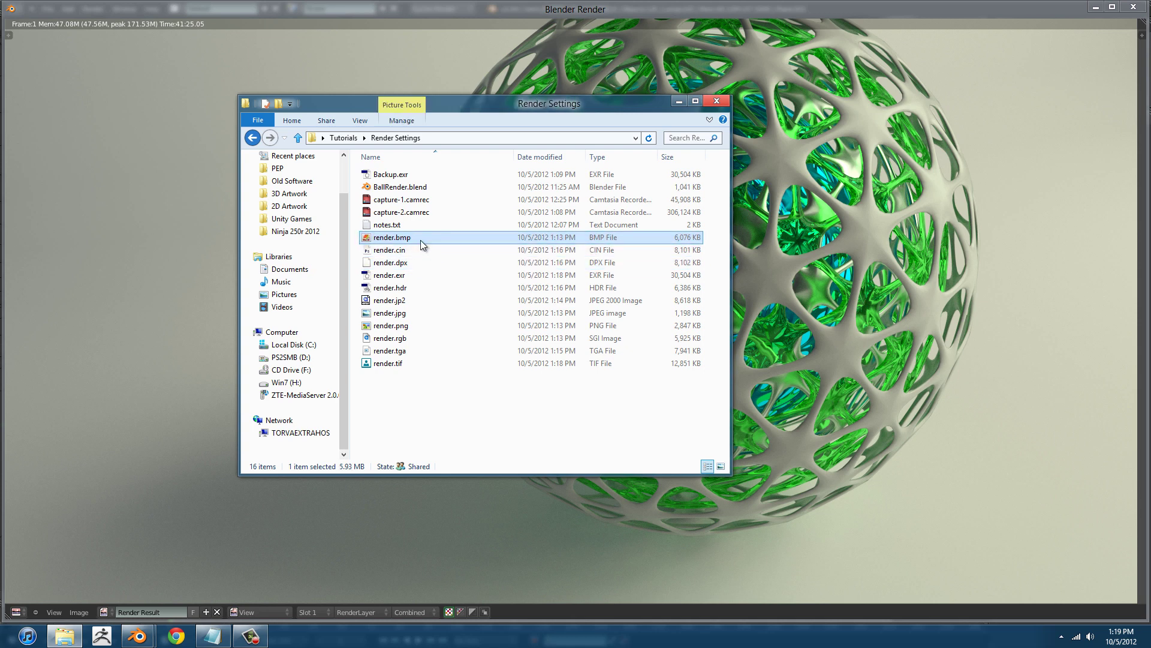
# Reposition the folder window and review the saved formats one by one from render.cin through render.tga
pyautogui.moveTo(455, 108); pyautogui.dragTo(466, 109)
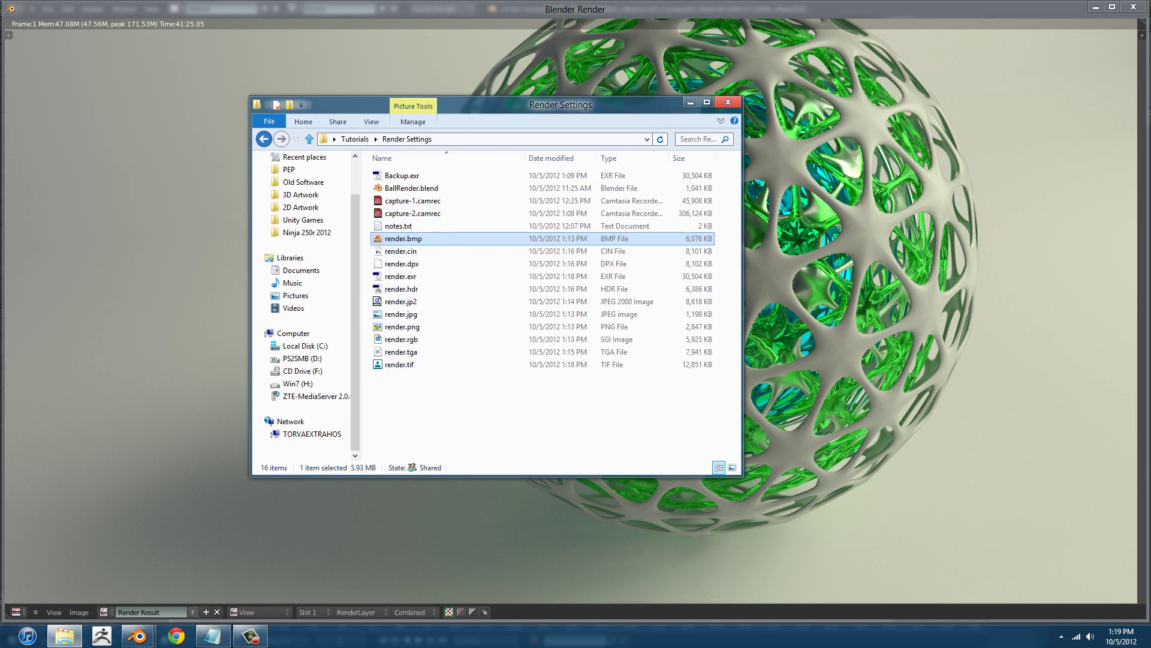
pyautogui.moveTo(511, 105); pyautogui.dragTo(483, 92)
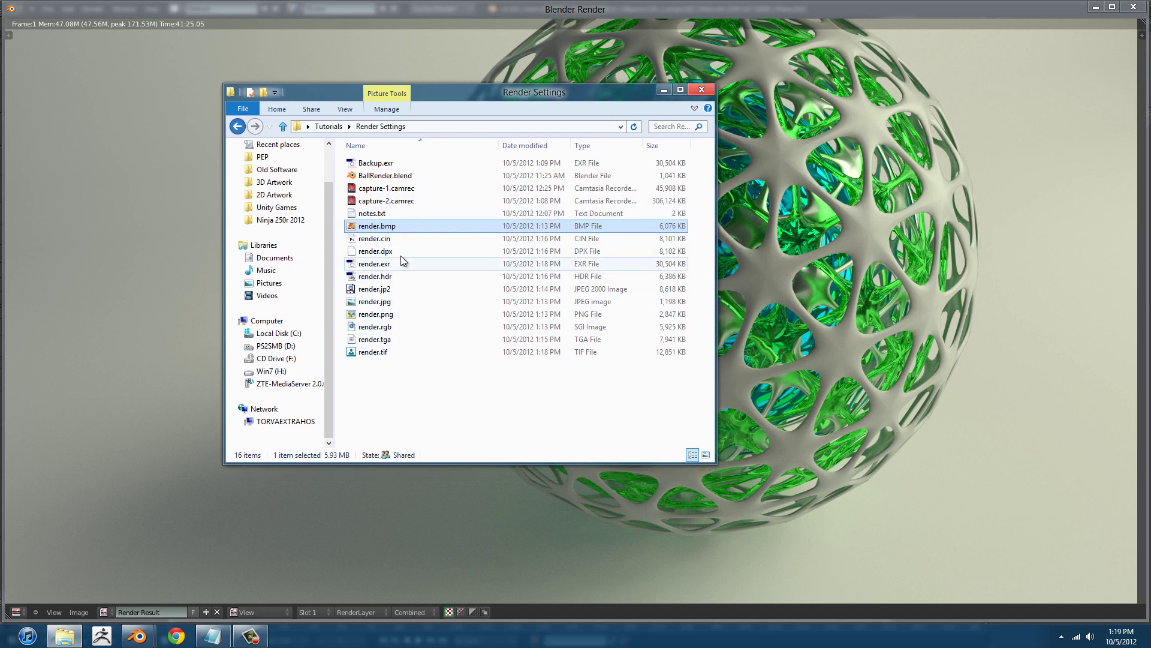
pyautogui.click(395, 240)
pyautogui.click(398, 251)
pyautogui.click(402, 265)
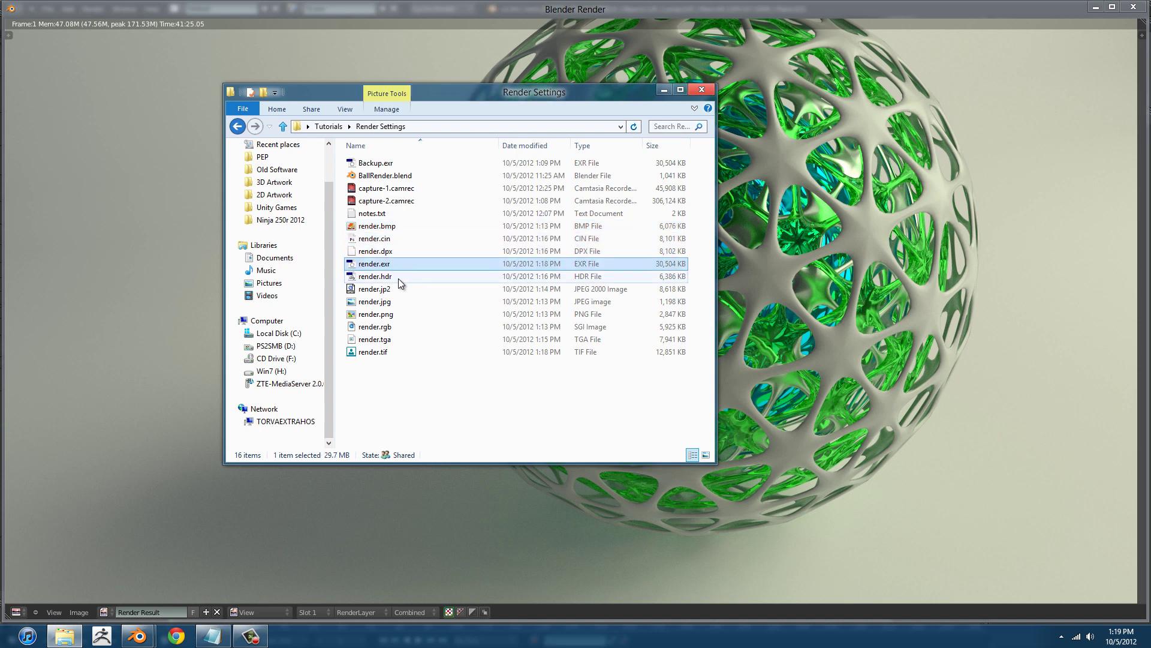
pyautogui.click(398, 277)
pyautogui.click(409, 298)
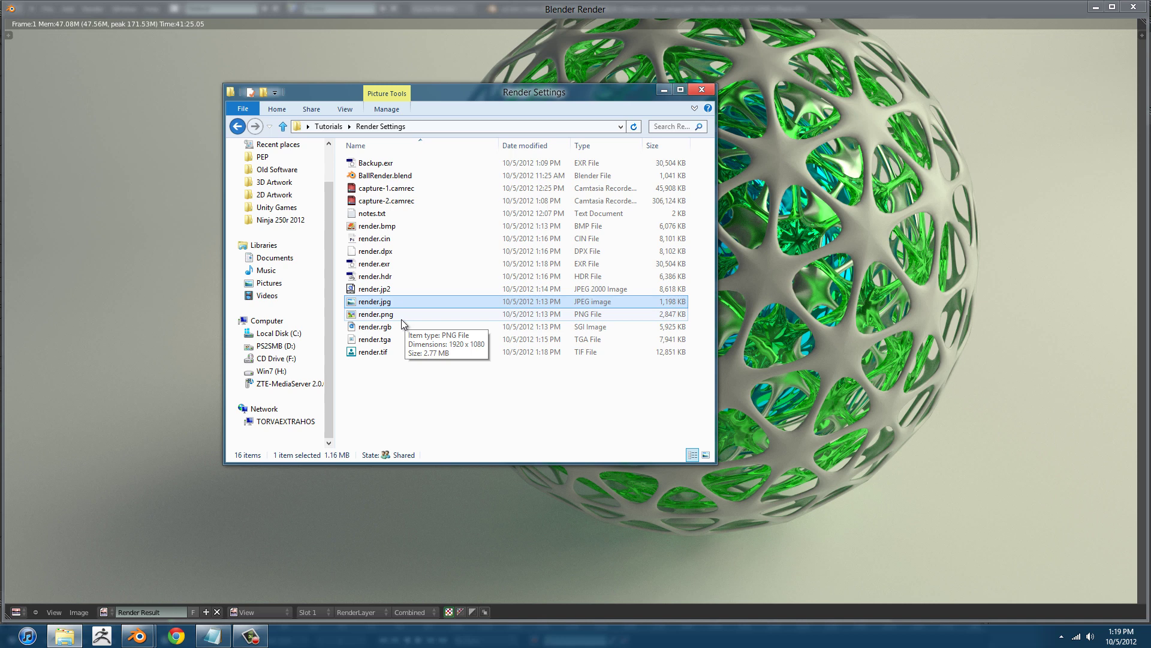
pyautogui.click(402, 316)
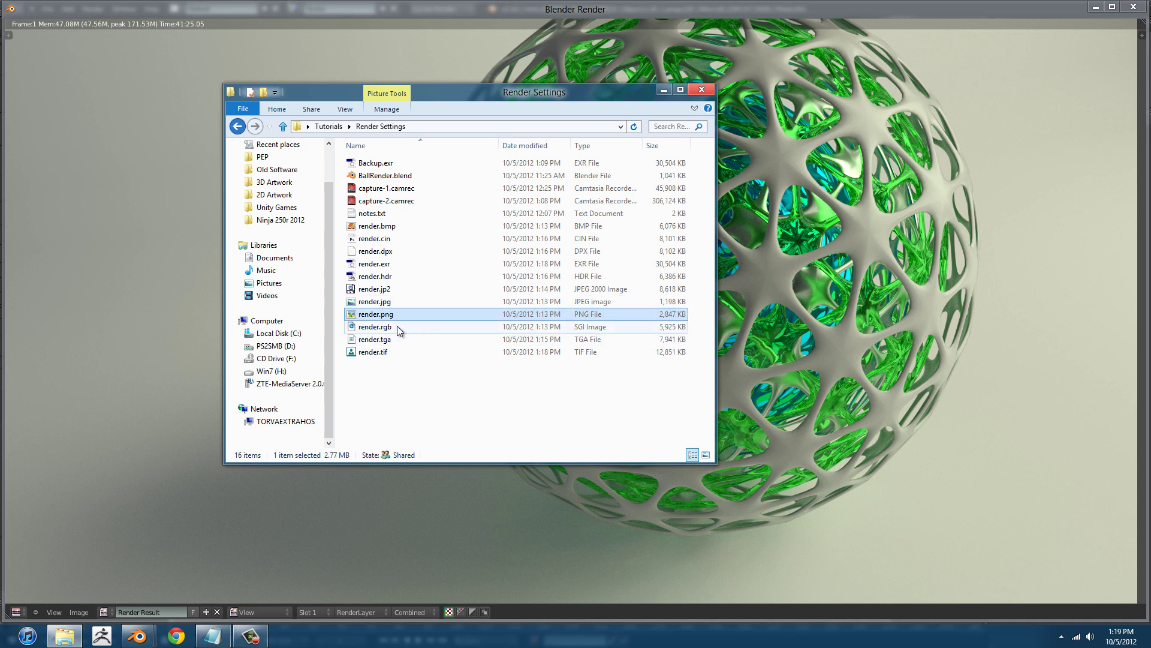
pyautogui.click(404, 328)
pyautogui.click(406, 340)
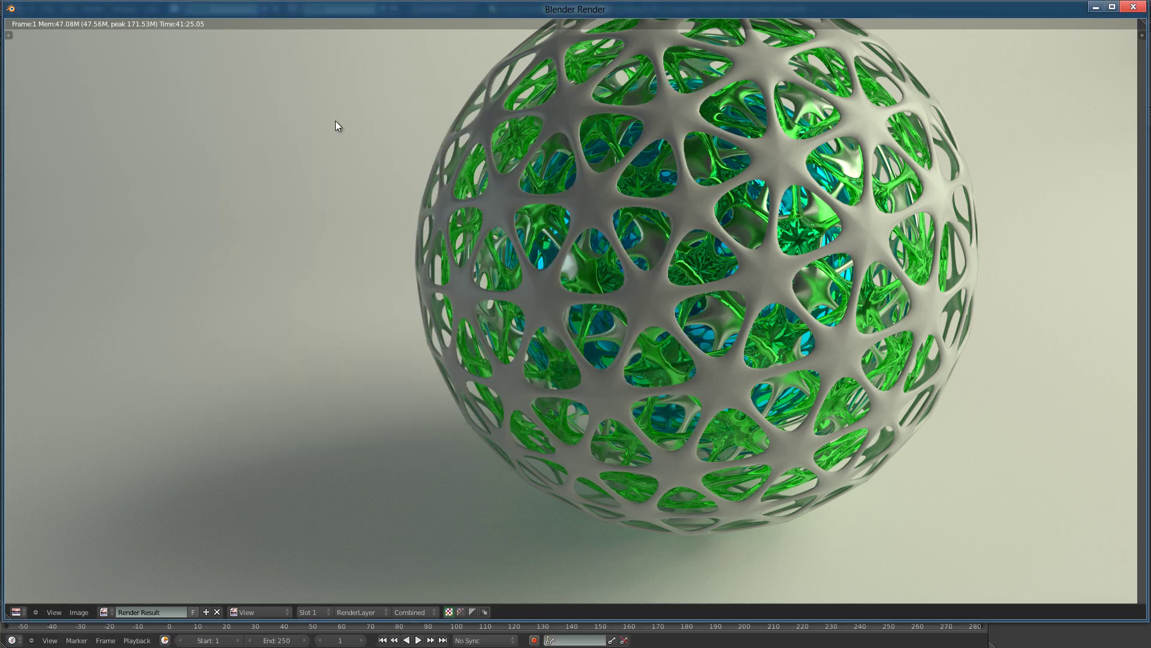
# Switch back to Blender and save the render as renderRaw.tga in Targa Raw format with RGB colour
pyautogui.press('F3')
pyautogui.click(40, 380)
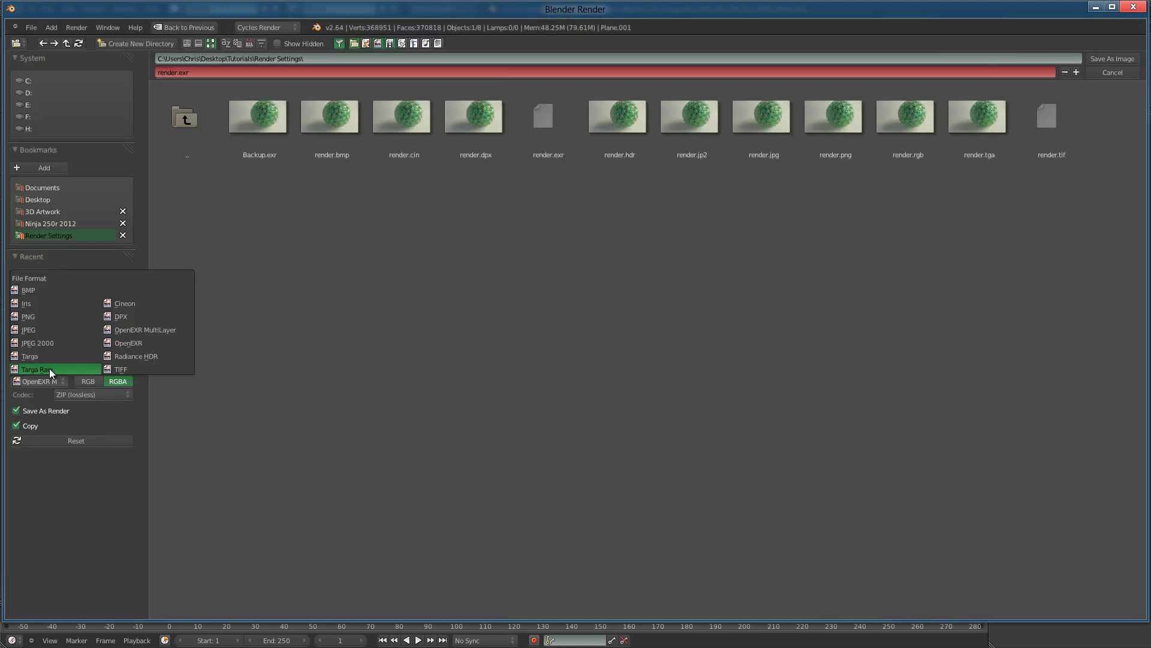
pyautogui.click(50, 369)
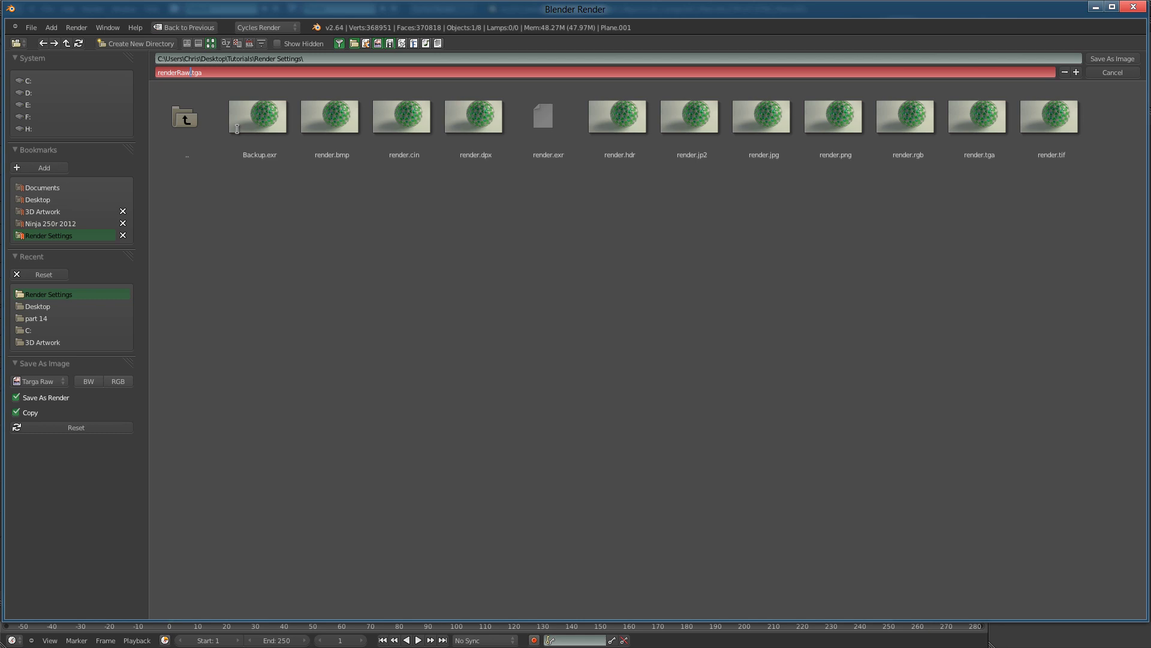
pyautogui.press('Return')
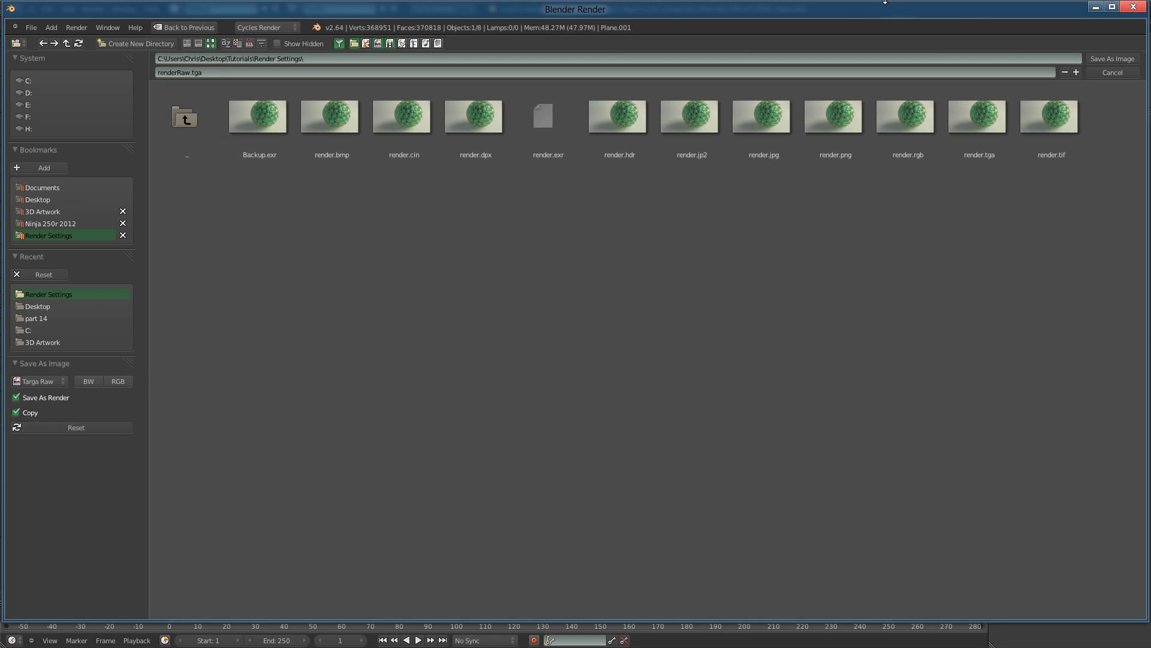
pyautogui.click(118, 381)
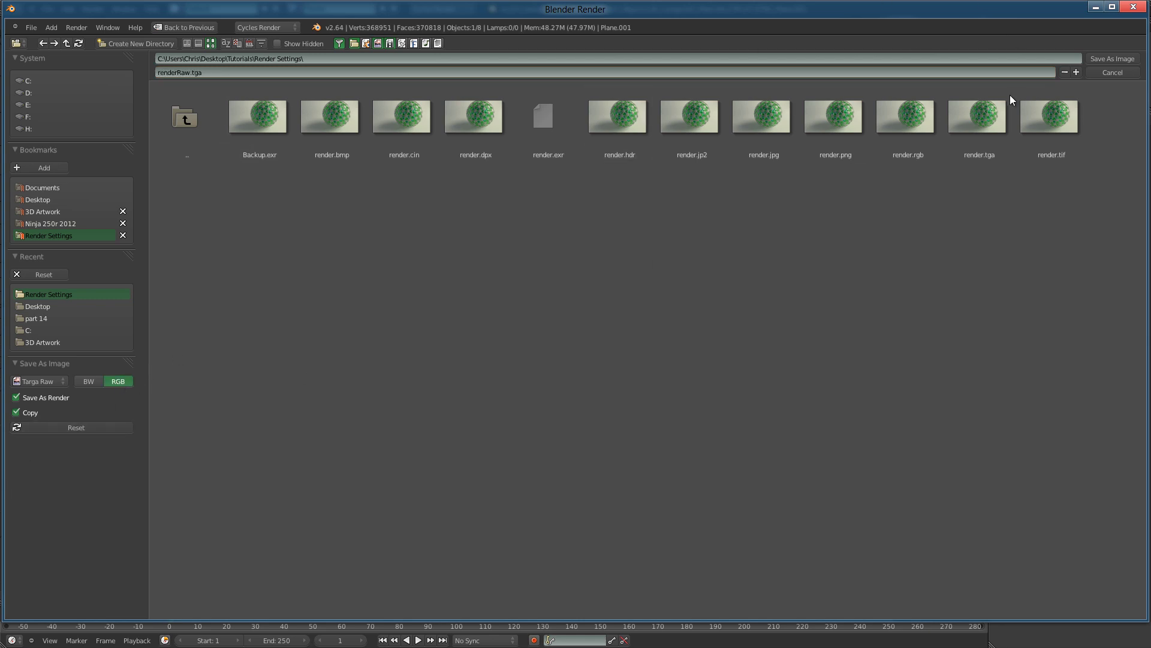
pyautogui.click(1113, 58)
# Save the render again in Targa format with RGBA colour, overwriting render.tga
pyautogui.press('F3')
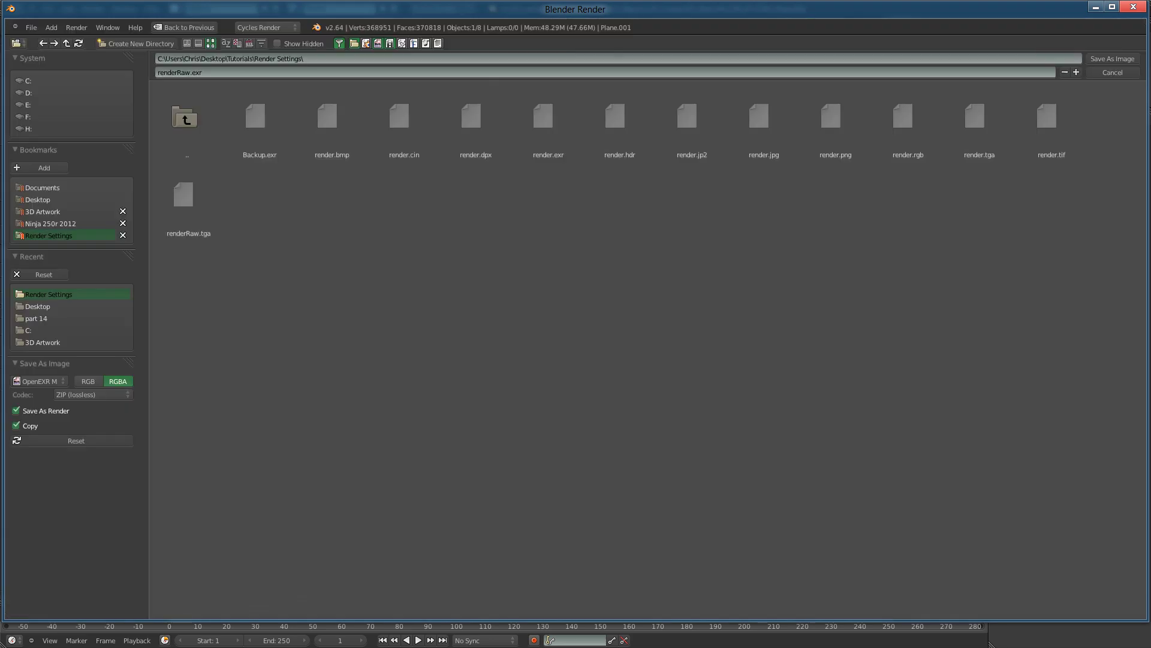
pyautogui.click(62, 382)
pyautogui.click(48, 356)
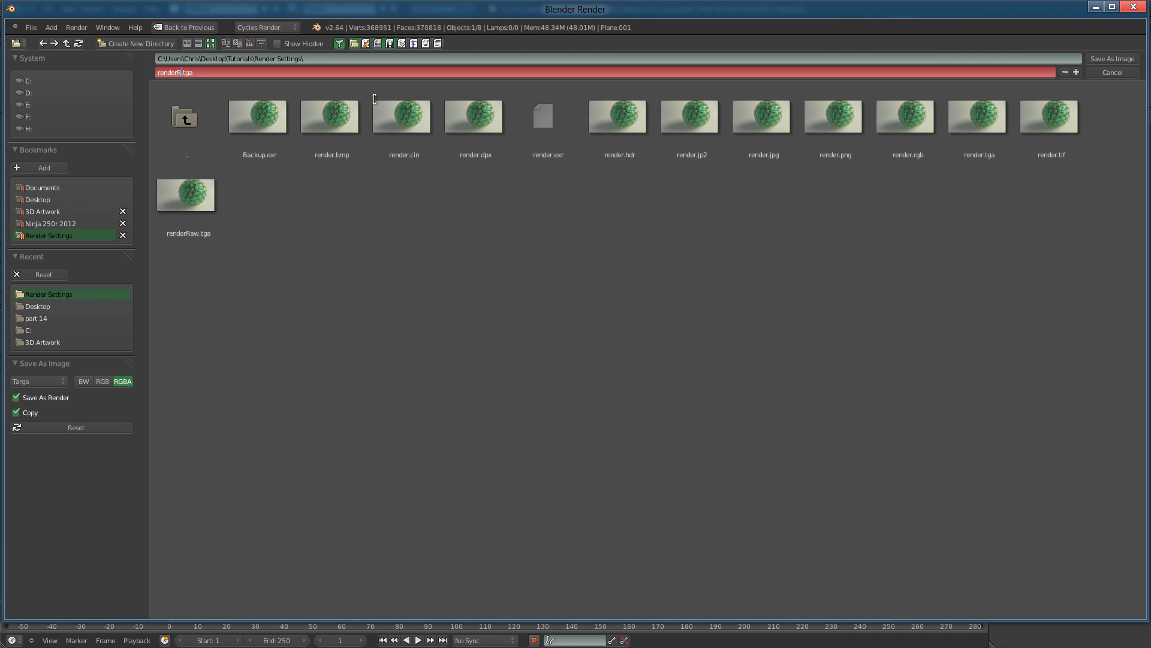
pyautogui.press('BackSpace')
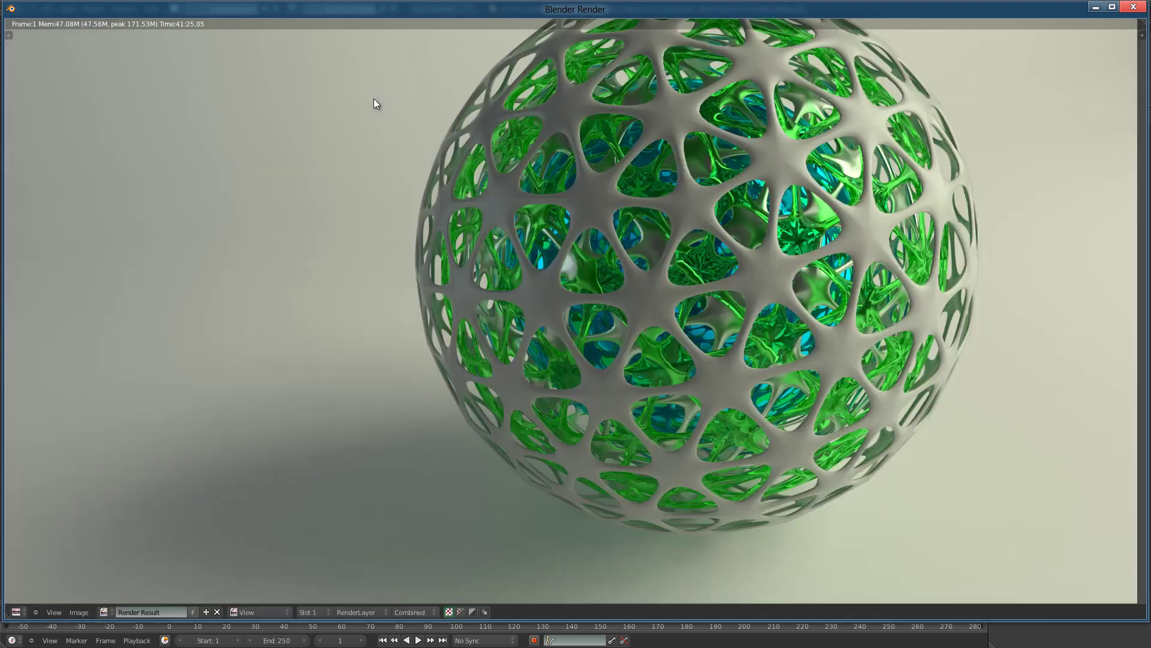
# Save another copy as renderMulti.exr in OpenEXR MultiLayer format with RGBA colour and the ZIP (lossless) codec
pyautogui.press('F3')
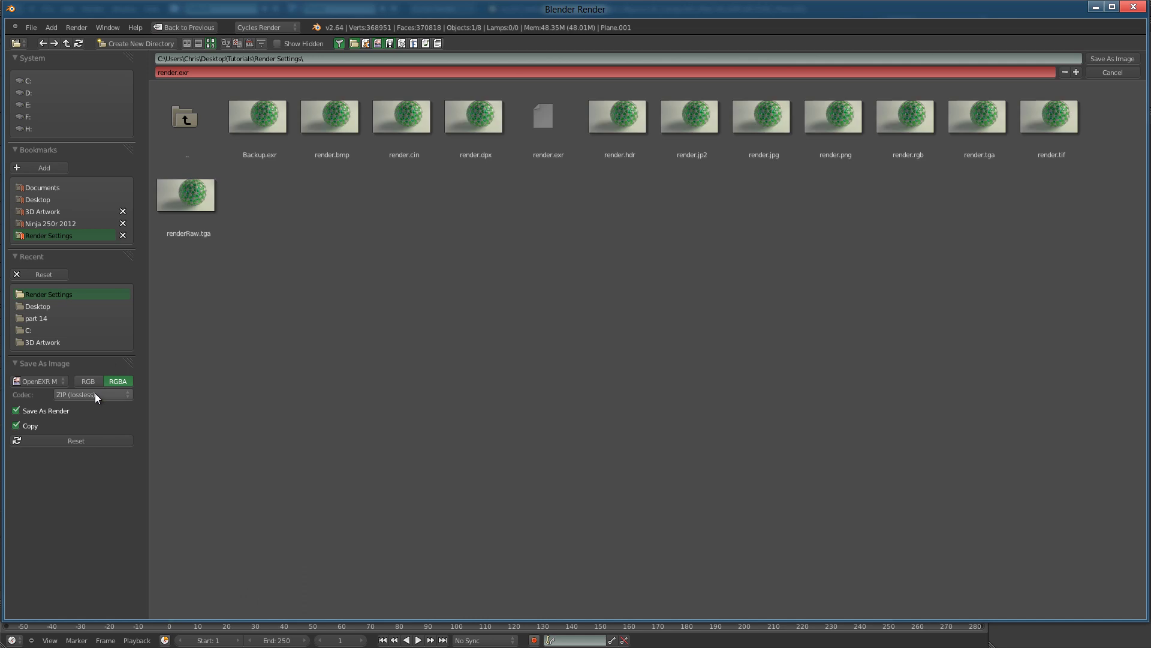
pyautogui.click(39, 382)
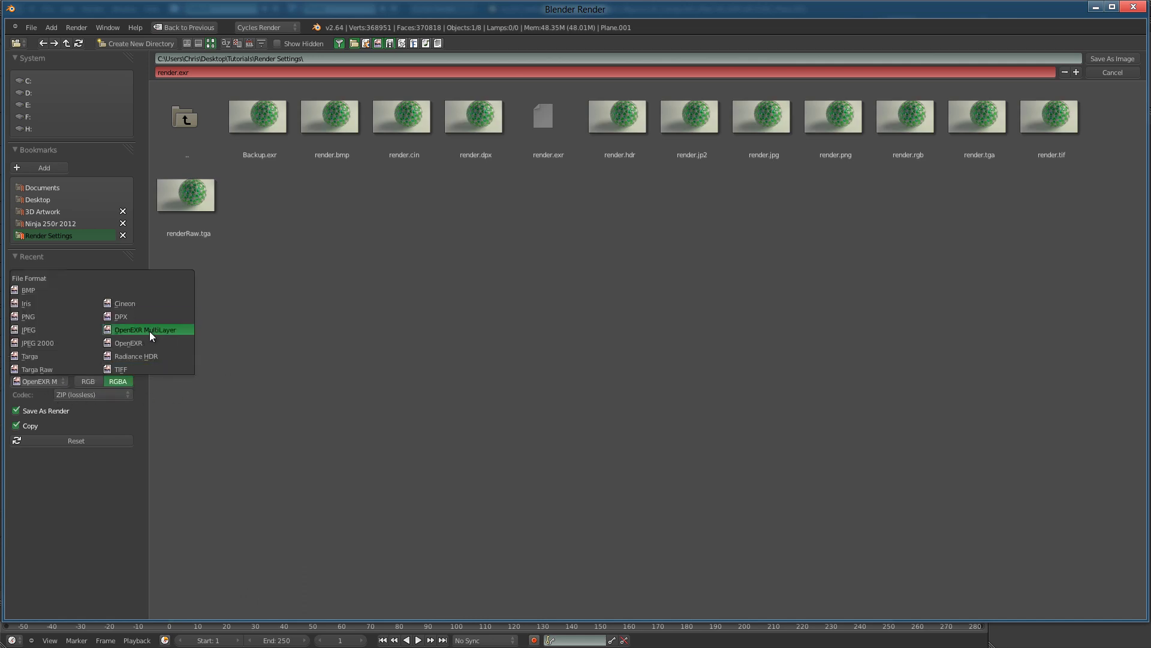
pyautogui.click(149, 331)
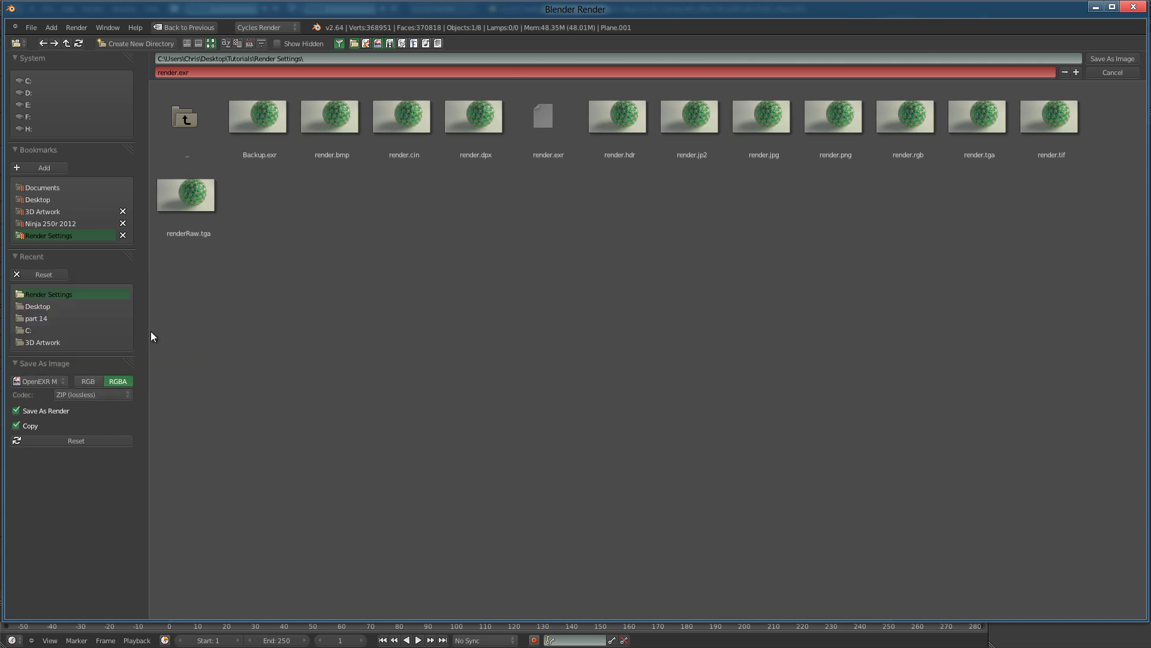
pyautogui.click(225, 71)
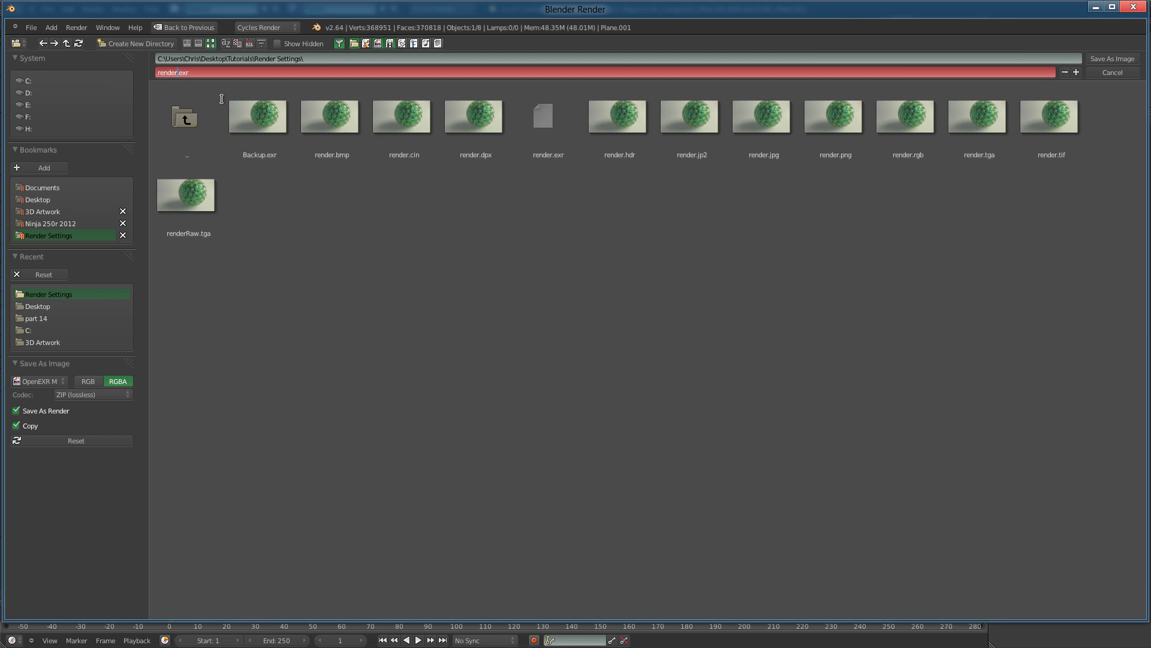
pyautogui.press('Return')
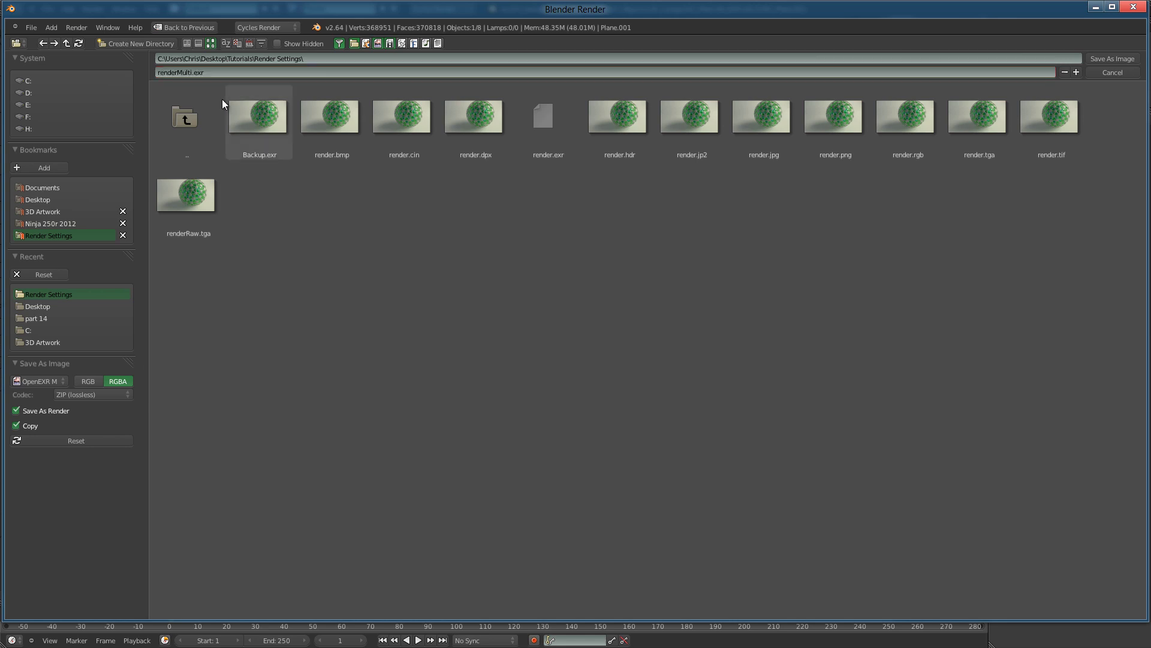
pyautogui.click(1112, 58)
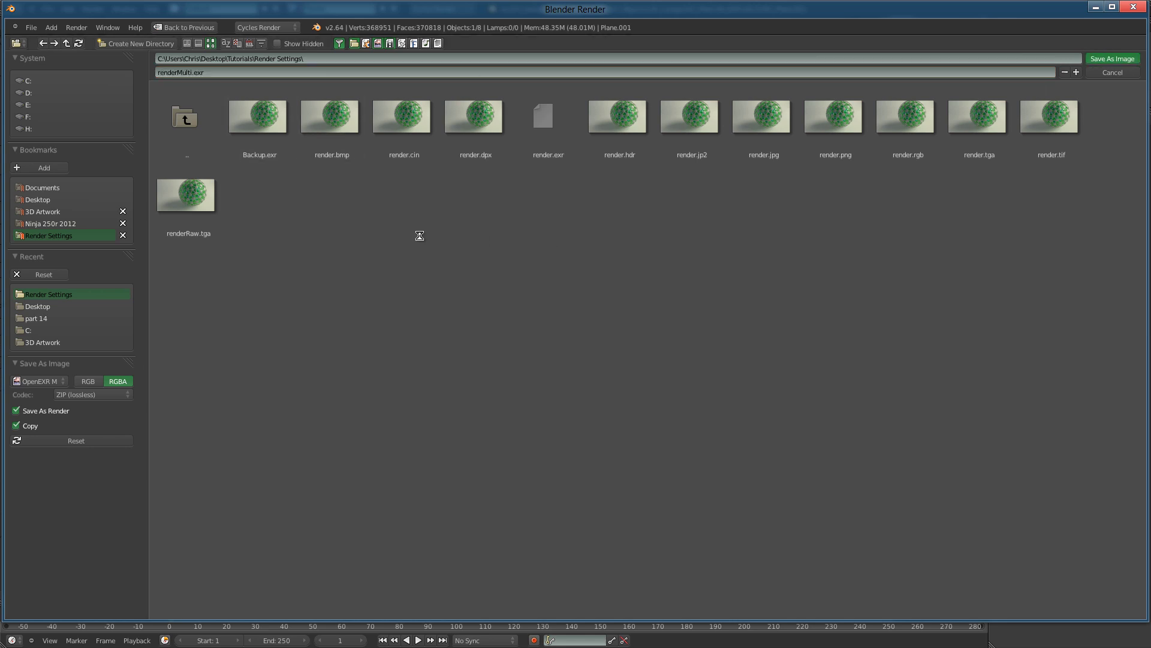
# Switch to the Render Settings folder in File Explorer and compare the sizes of renderMulti.exr, Backup.exr and render.exr
pyautogui.hotkey('alt', 'Tab')
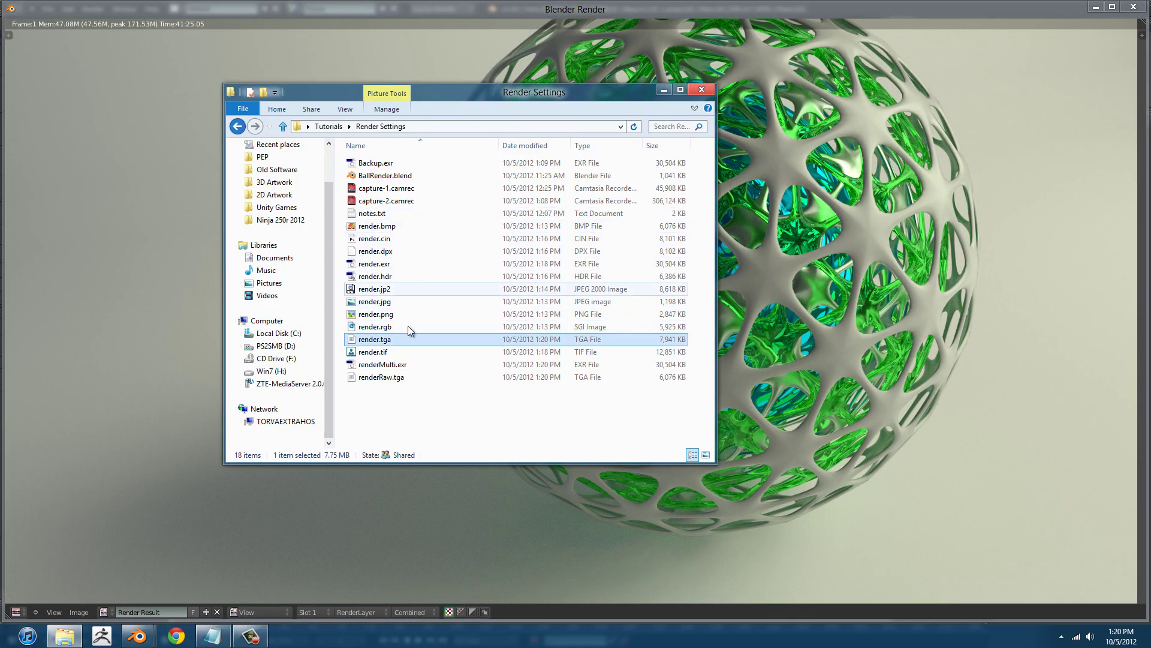
pyautogui.click(413, 364)
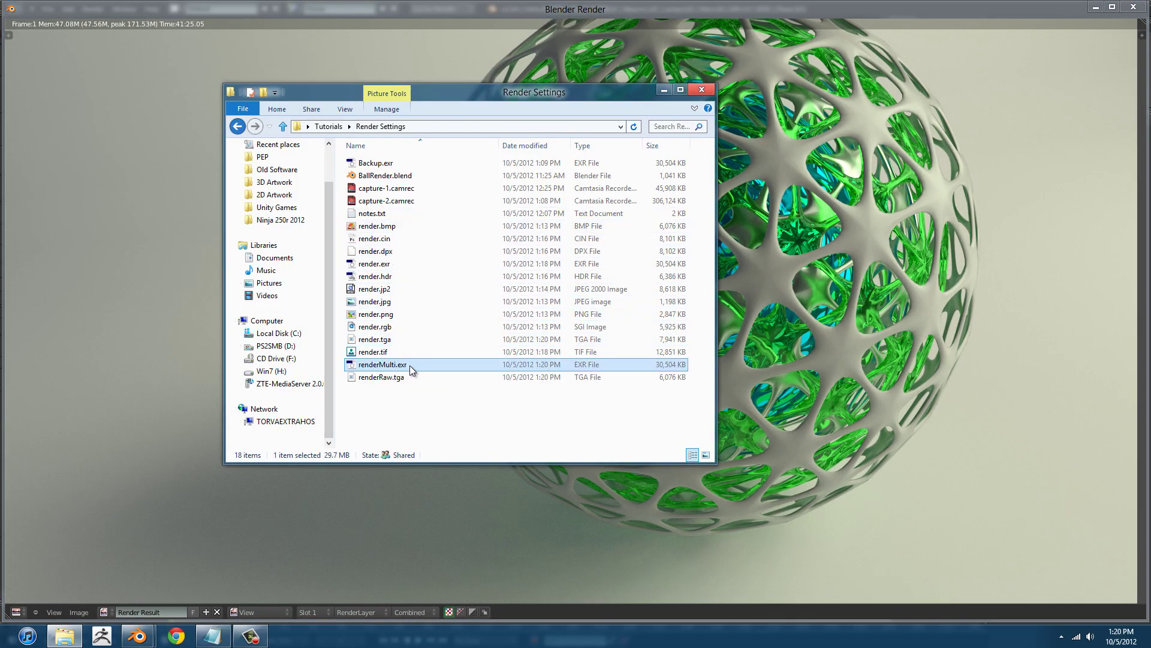
pyautogui.click(406, 166)
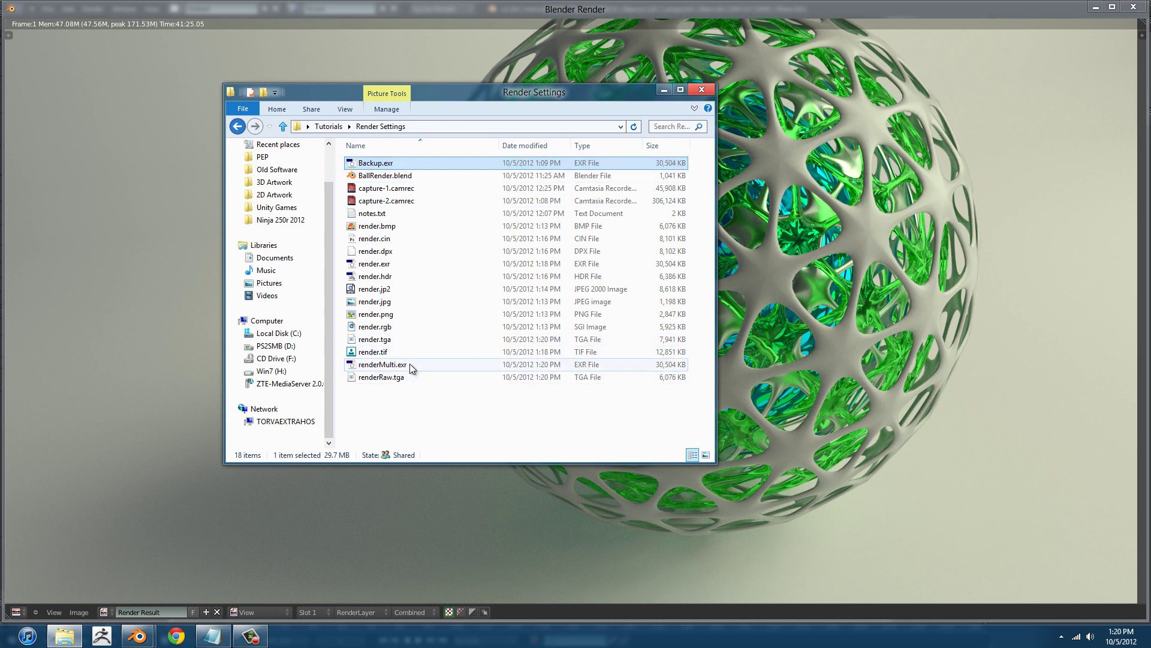
pyautogui.click(406, 263)
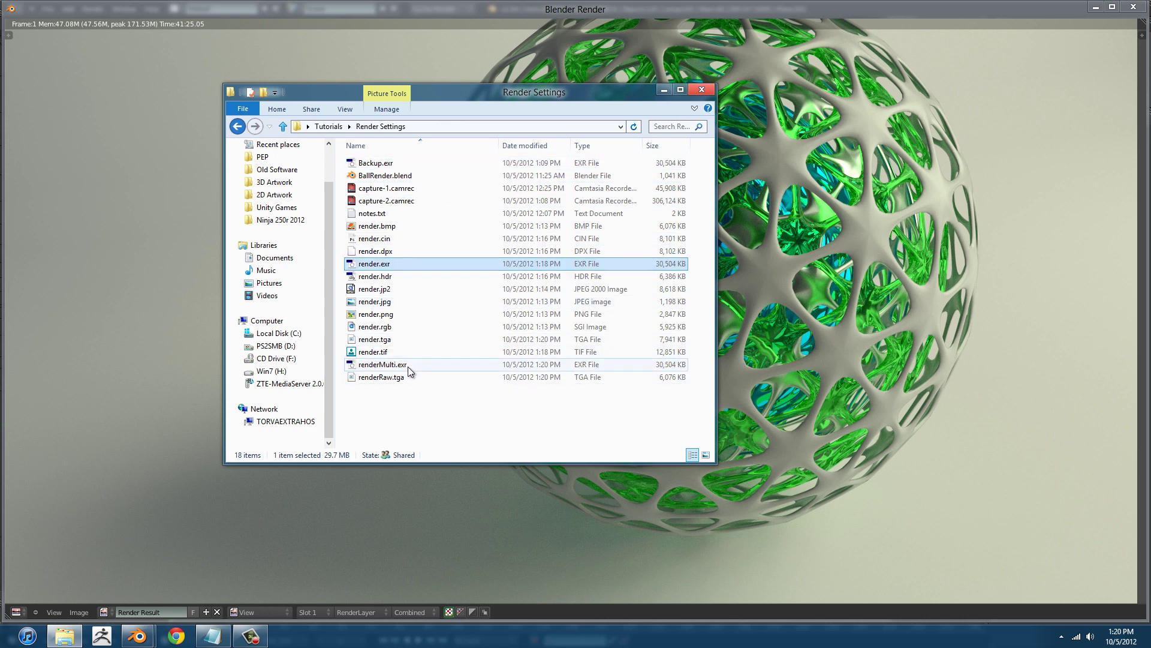
pyautogui.click(408, 365)
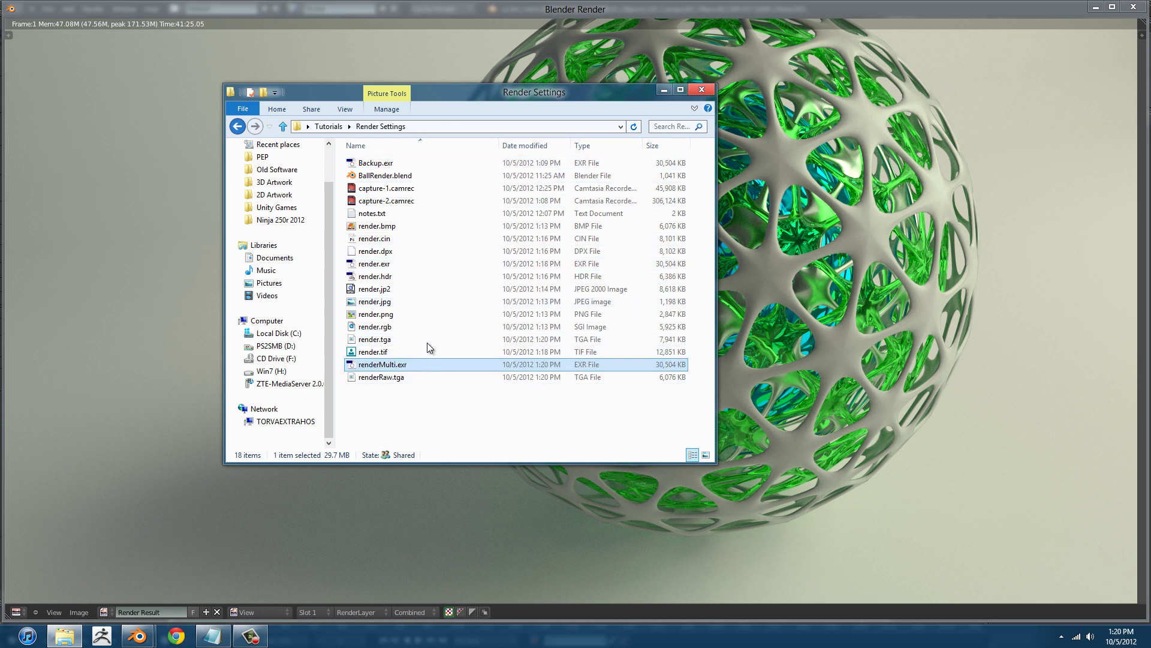
pyautogui.click(401, 264)
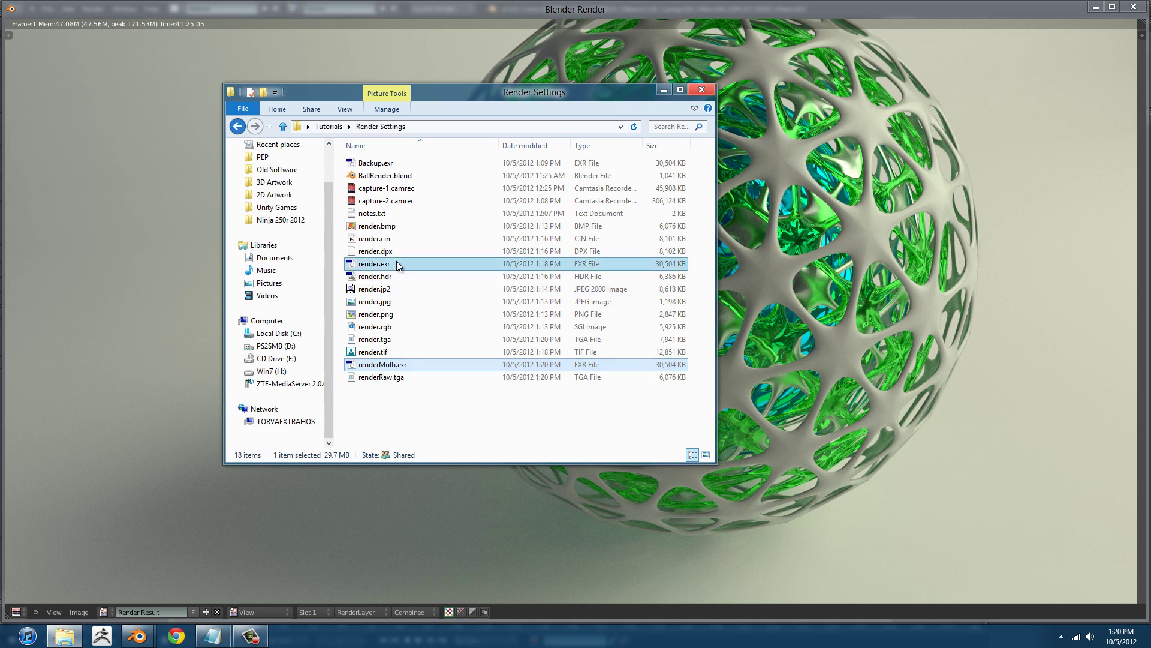
pyautogui.click(417, 365)
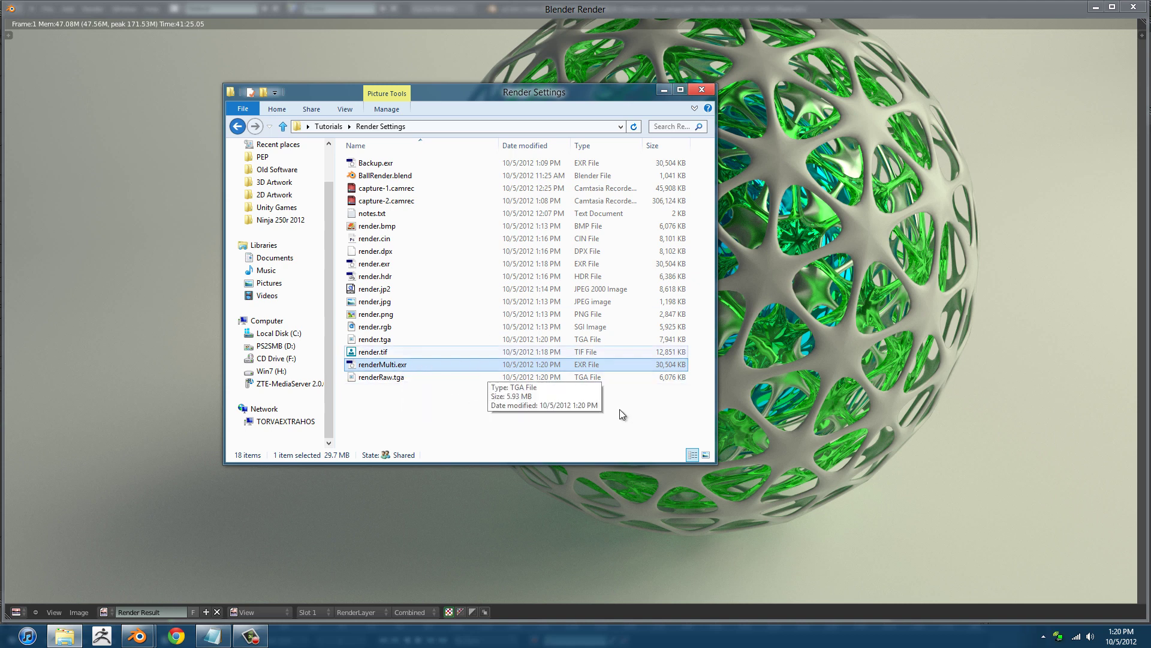
# Compare the entries for renderRaw.tga, render.bmp, render.png and render.jpg in the Render Settings folder
pyautogui.moveTo(547, 99); pyautogui.dragTo(570, 99)
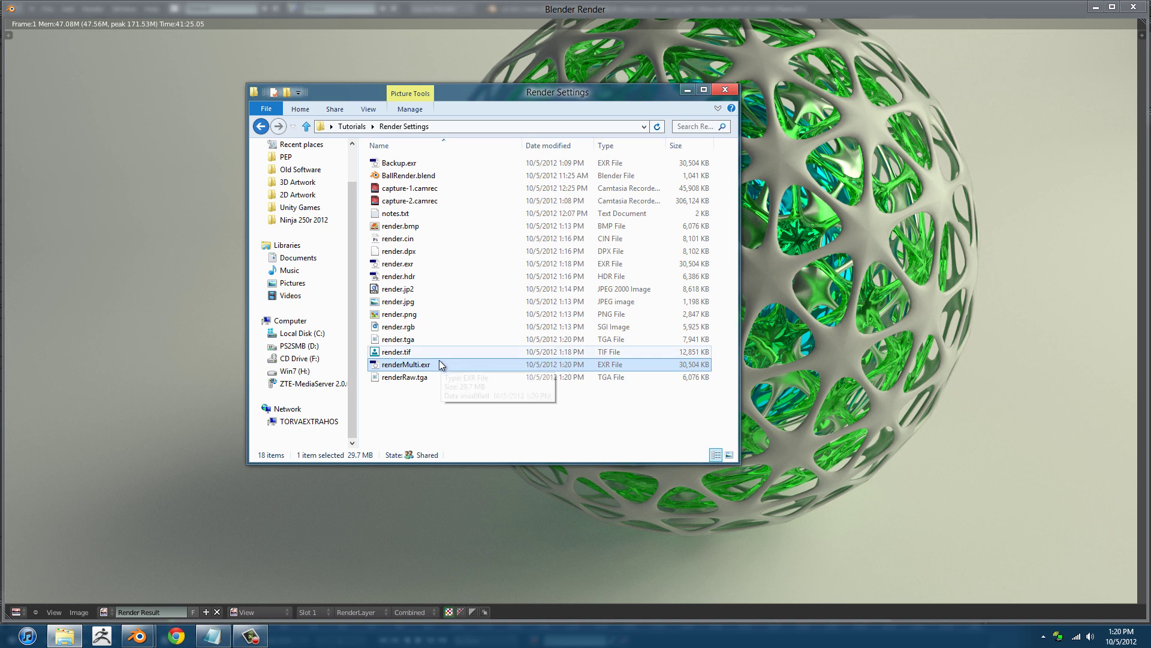
pyautogui.click(451, 378)
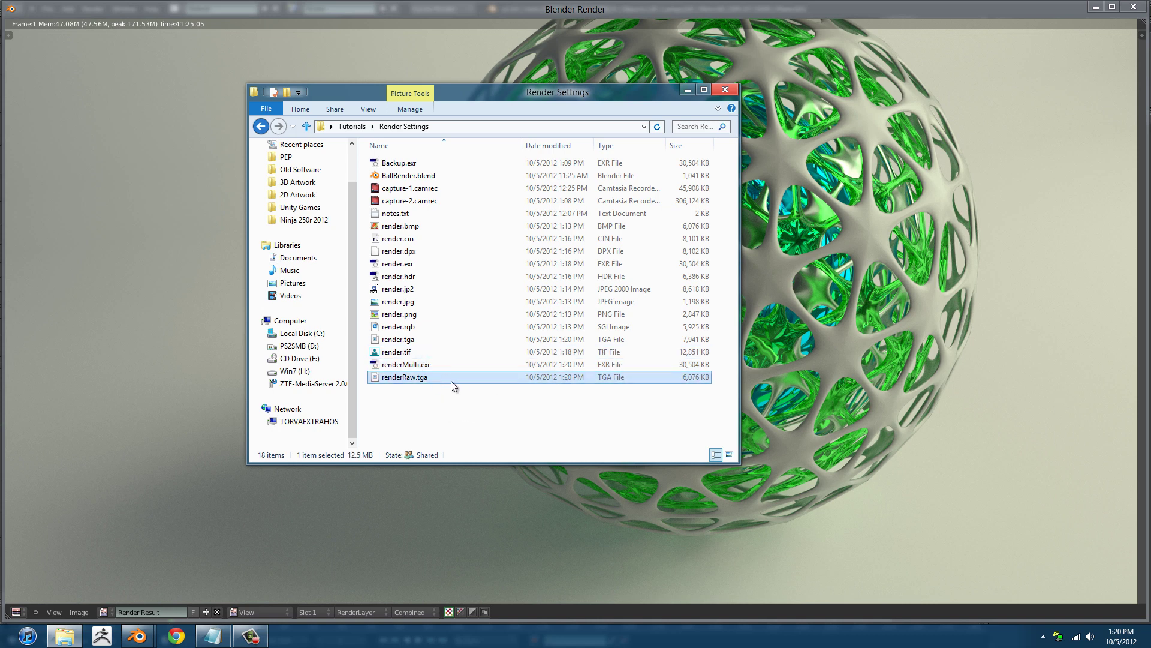
pyautogui.click(432, 312)
pyautogui.moveTo(465, 98); pyautogui.dragTo(447, 100)
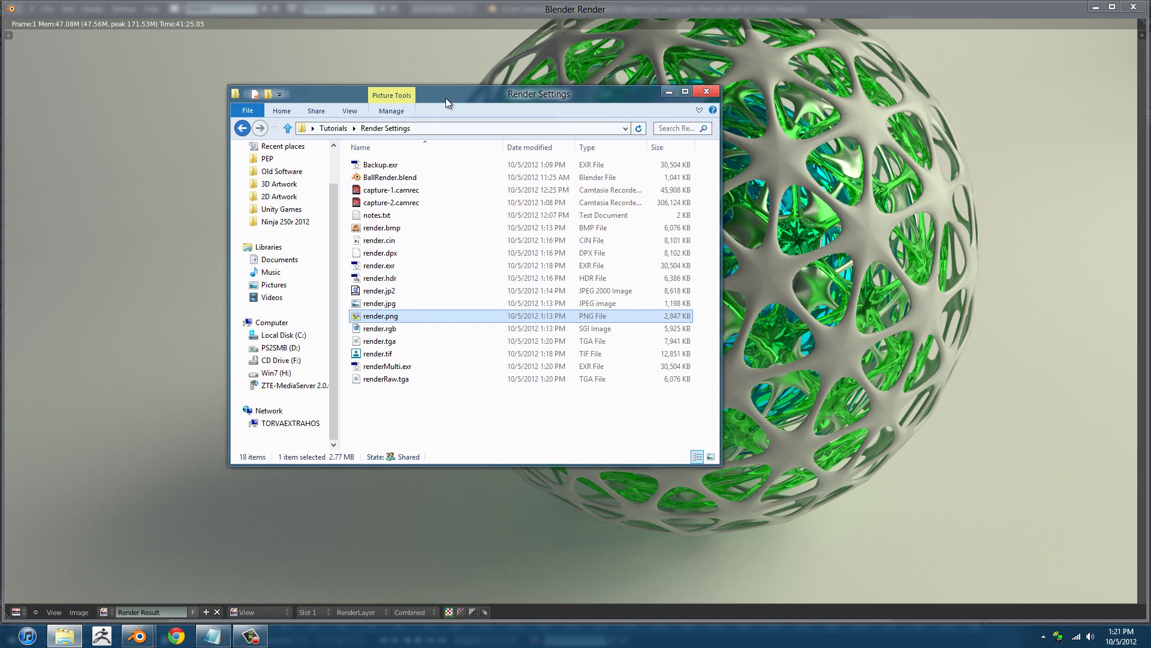
pyautogui.click(406, 229)
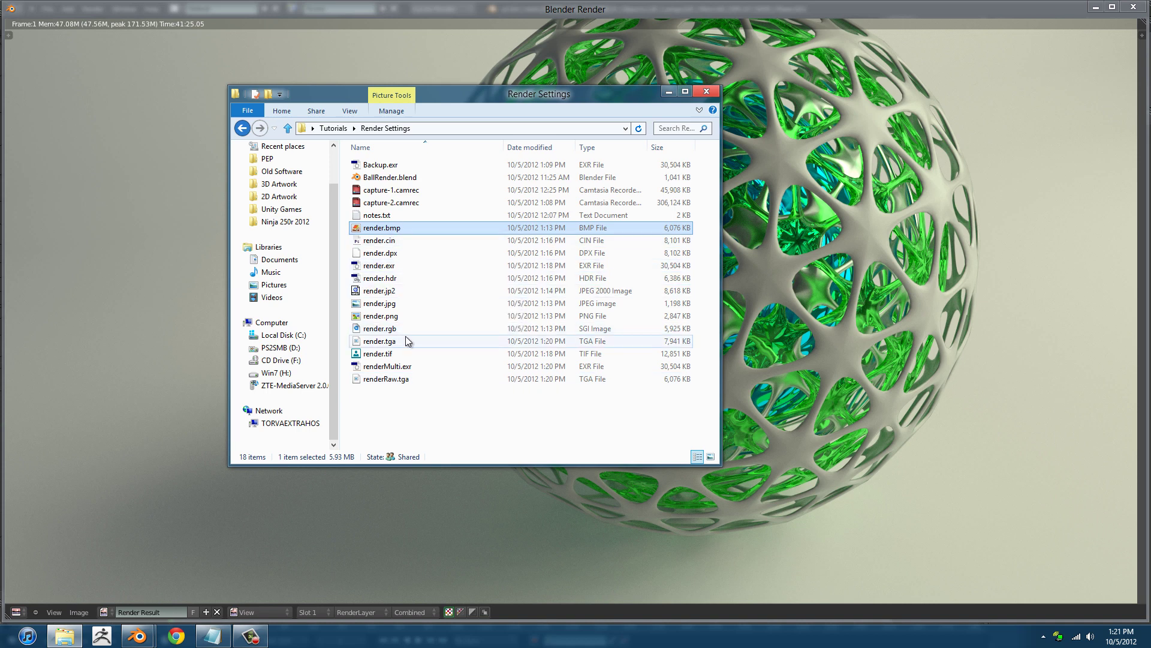
pyautogui.click(413, 316)
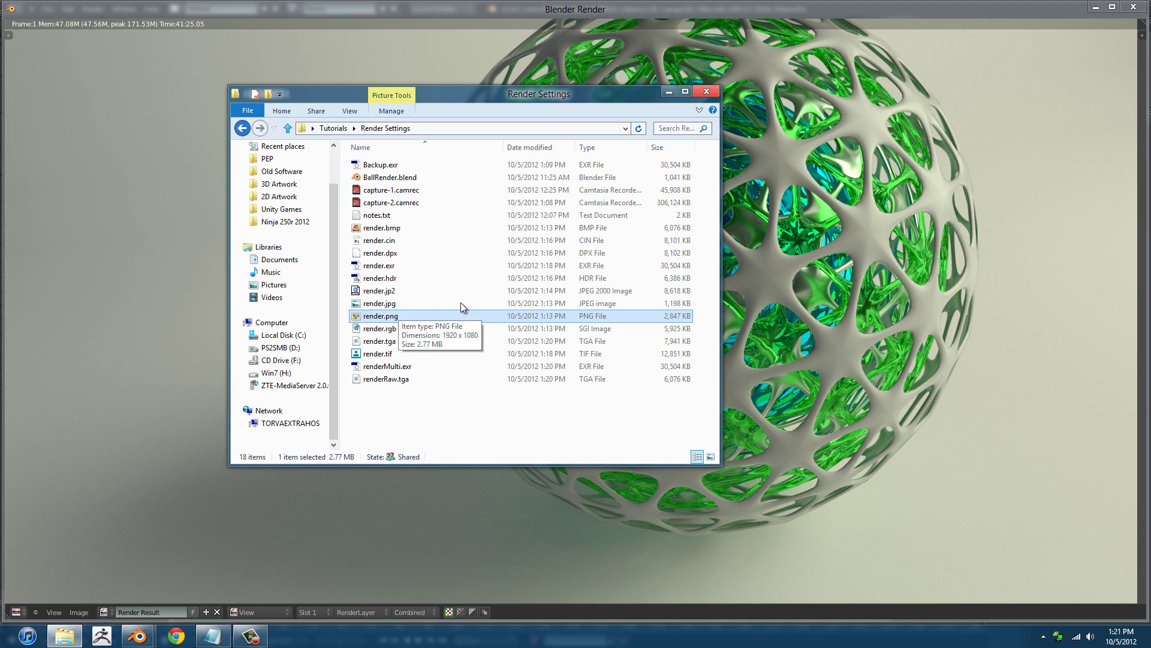
pyautogui.click(431, 304)
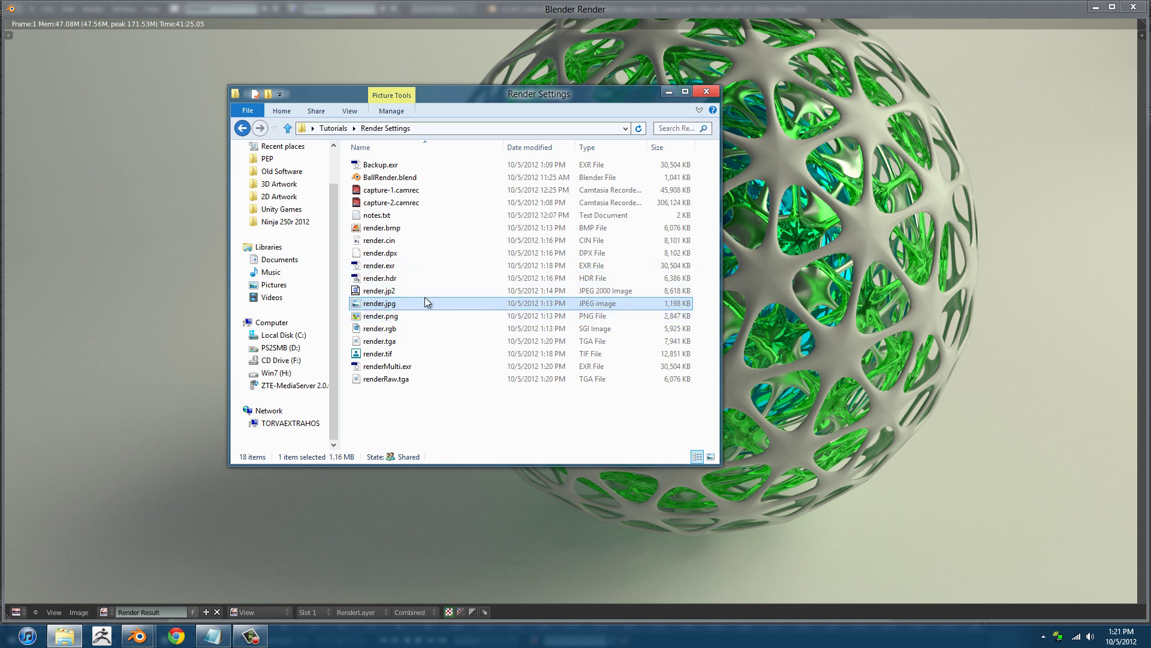
pyautogui.moveTo(416, 301)
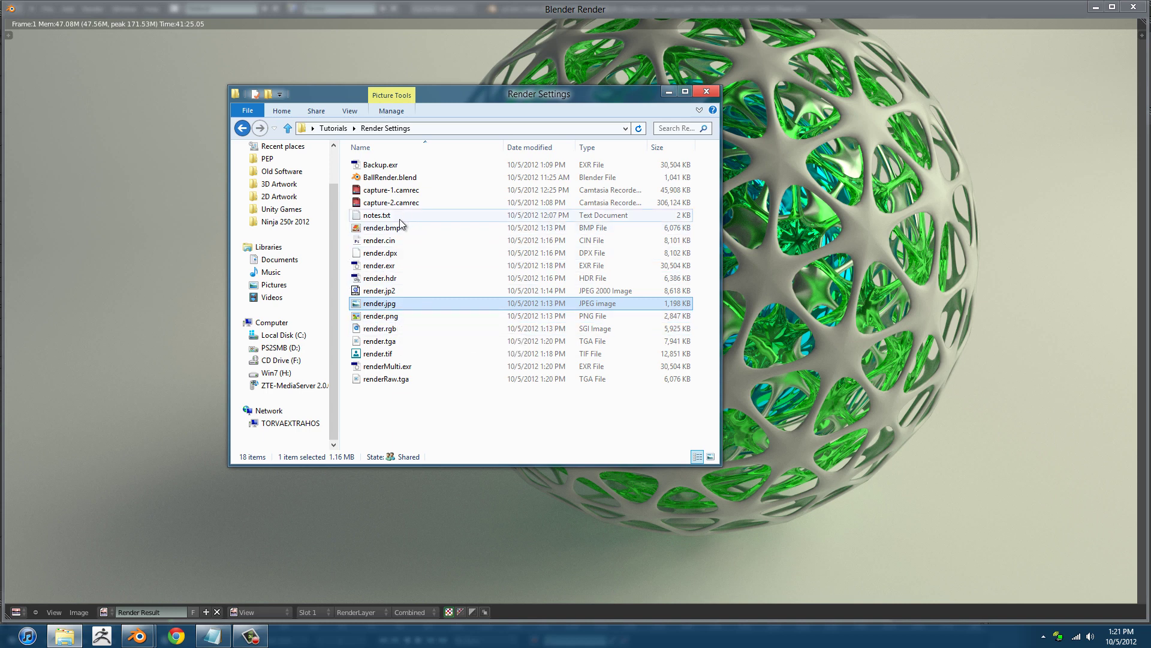
# Examine the entries for render.exr, render.tga, render.hdr, render.cin and render.dpx by file type and size
pyautogui.click(430, 264)
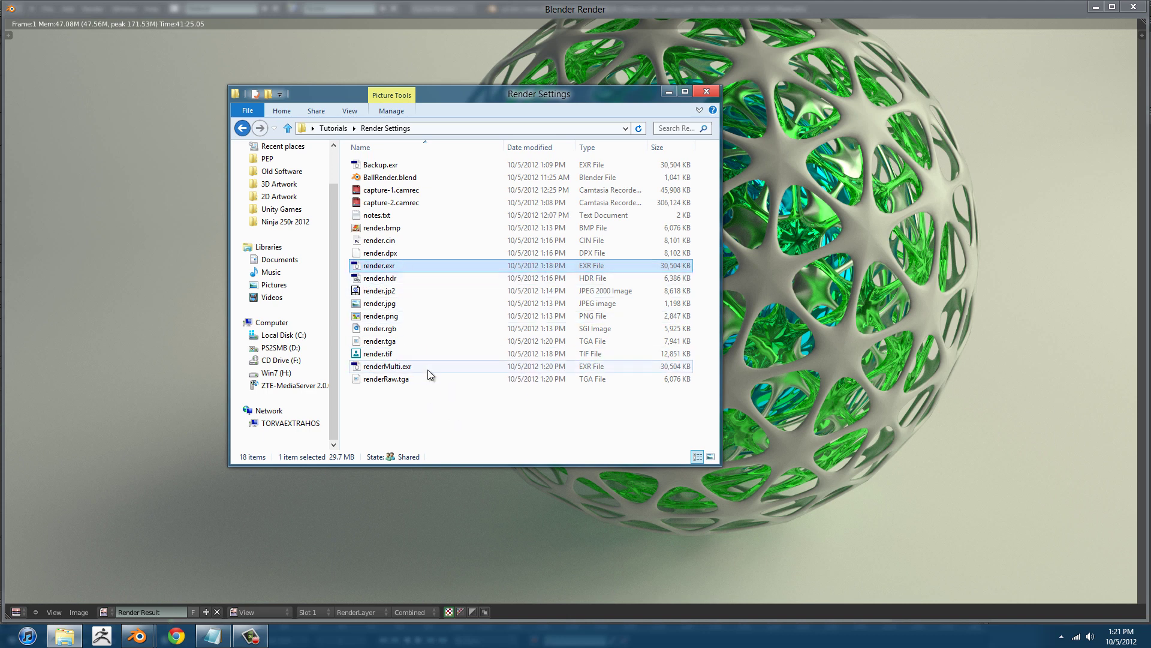
pyautogui.click(424, 339)
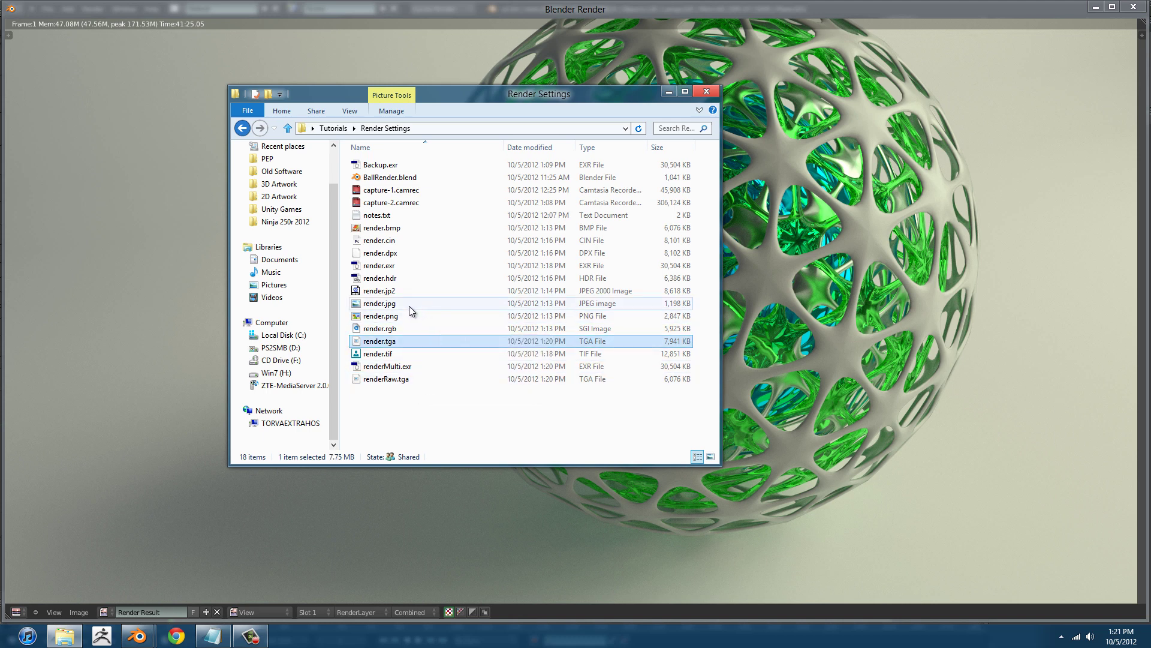
pyautogui.click(411, 277)
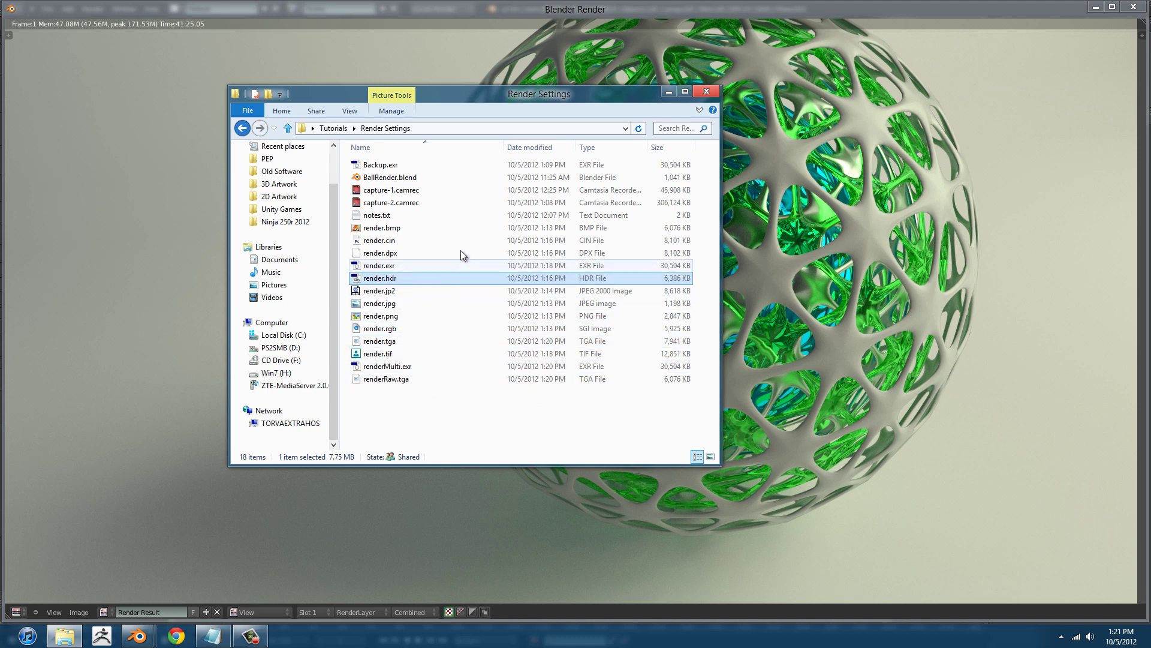
pyautogui.click(420, 240)
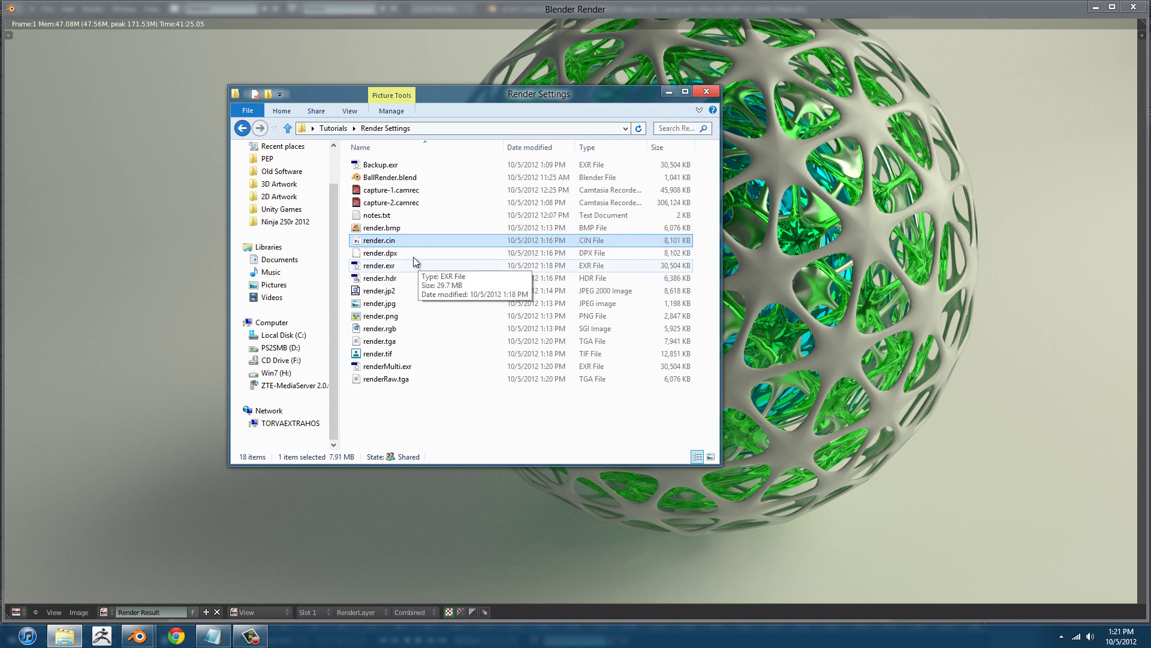
pyautogui.click(418, 257)
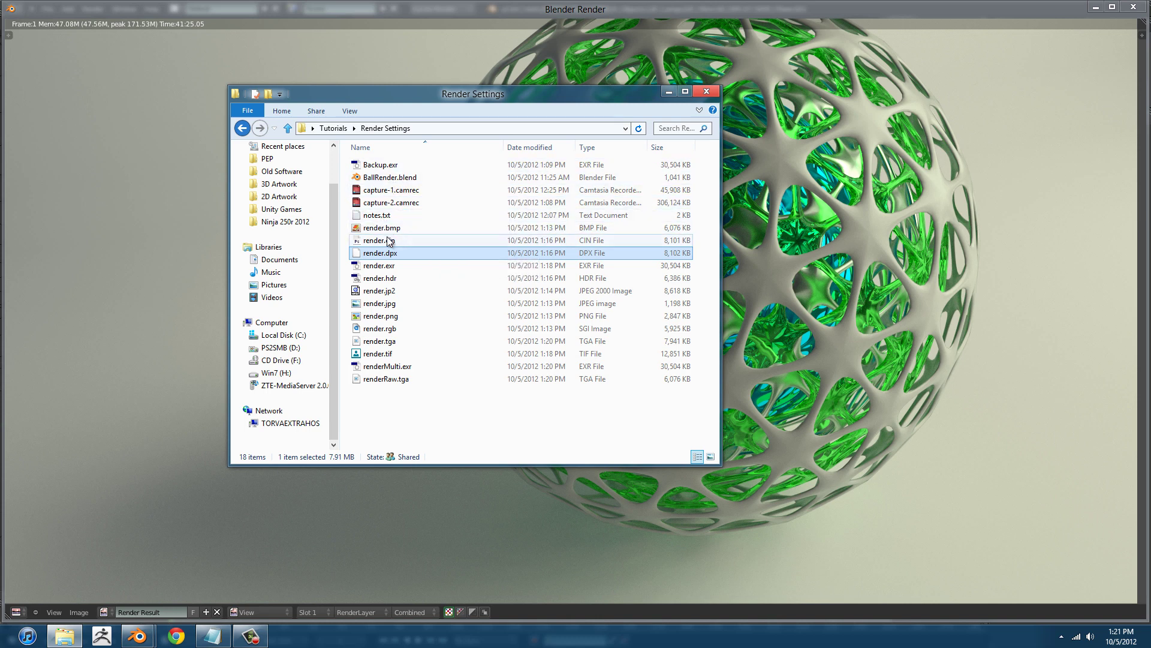
# Compare the JPEG and PNG versions of the render, render.jpg and render.png, by file size
pyautogui.click(377, 305)
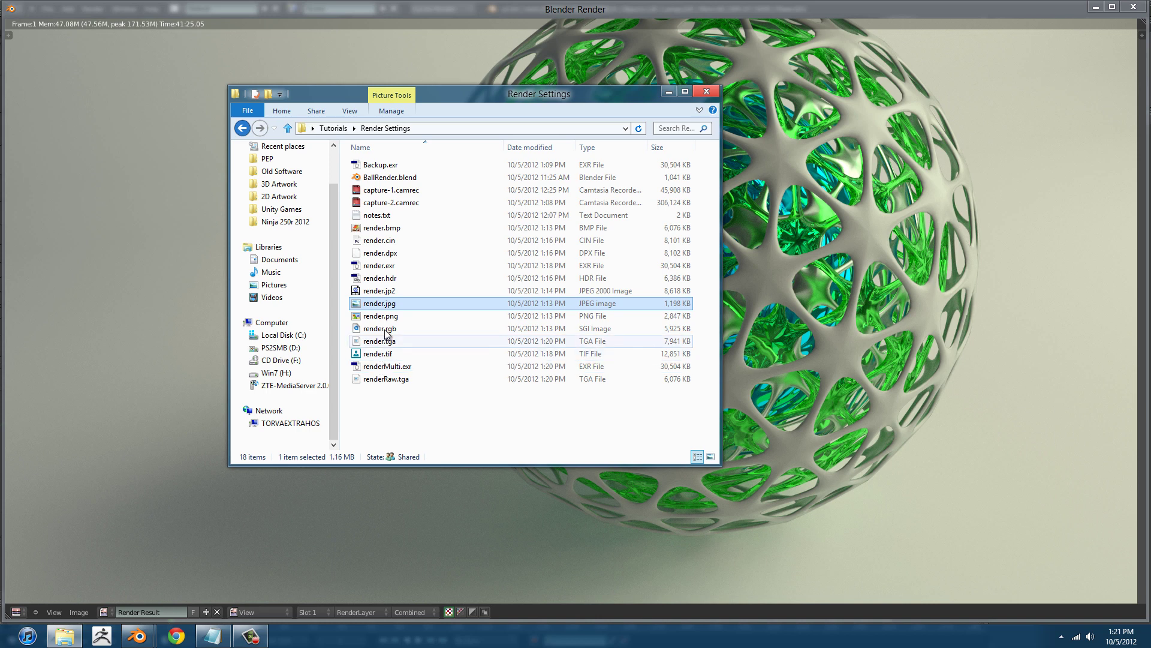
pyautogui.click(399, 315)
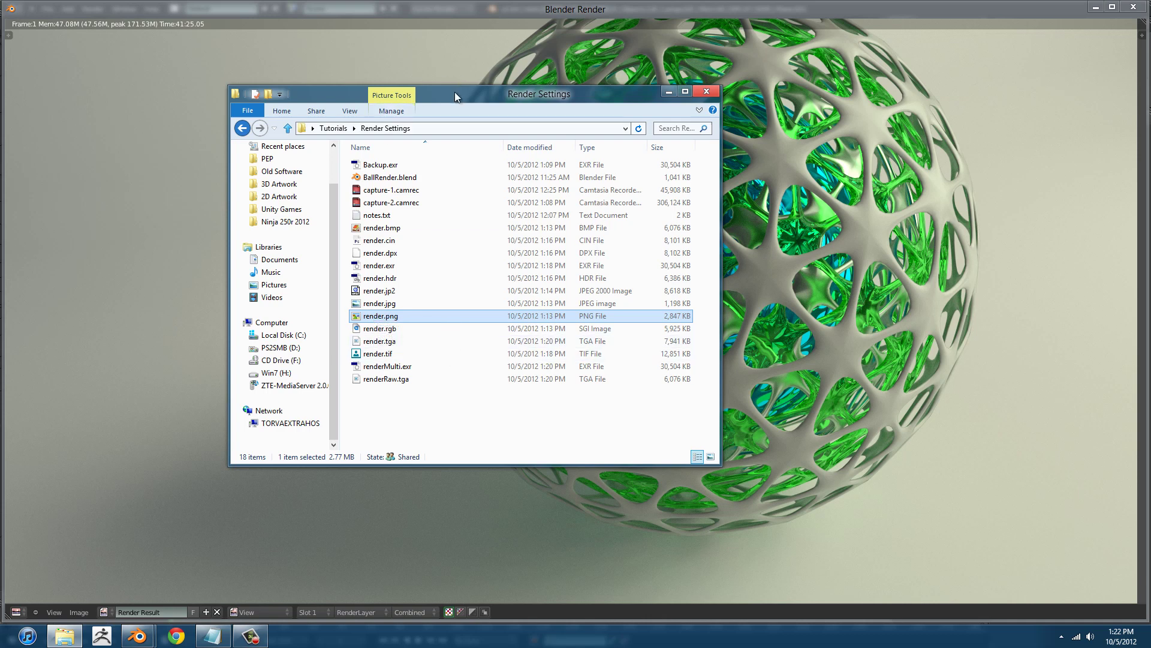
pyautogui.moveTo(455, 96)
pyautogui.mouseDown()
pyautogui.moveTo(420, 81)
pyautogui.moveTo(418, 101)
pyautogui.moveTo(458, 95)
pyautogui.mouseUp()
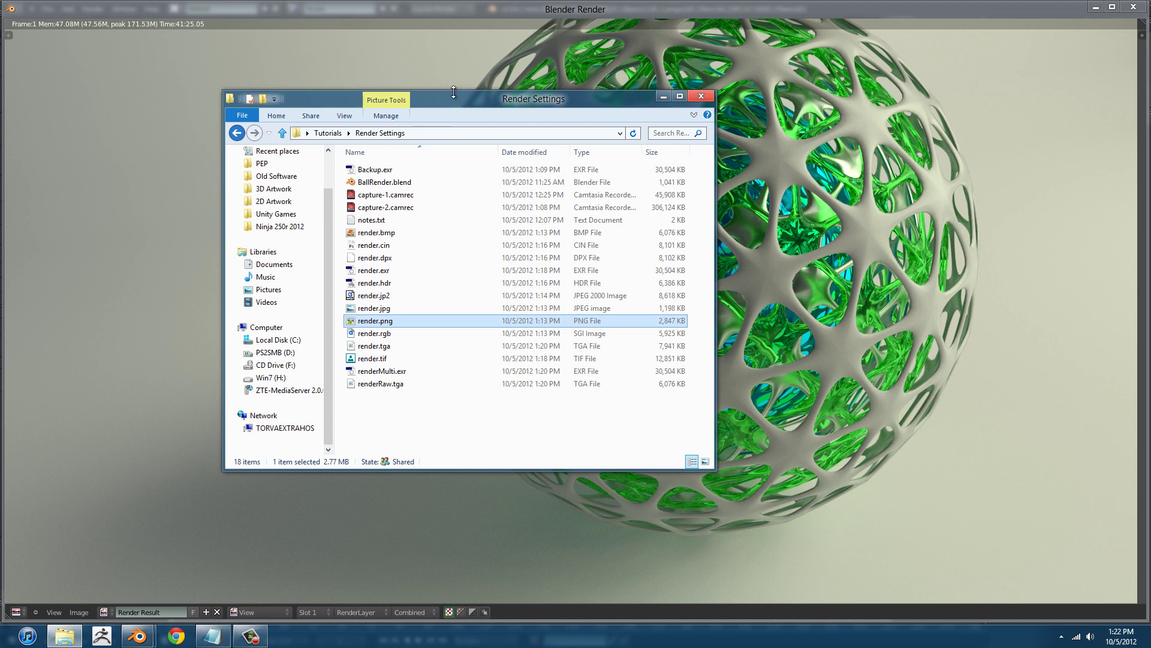
pyautogui.moveTo(439, 95)
pyautogui.mouseDown()
pyautogui.moveTo(454, 99)
pyautogui.moveTo(441, 109)
pyautogui.mouseUp()
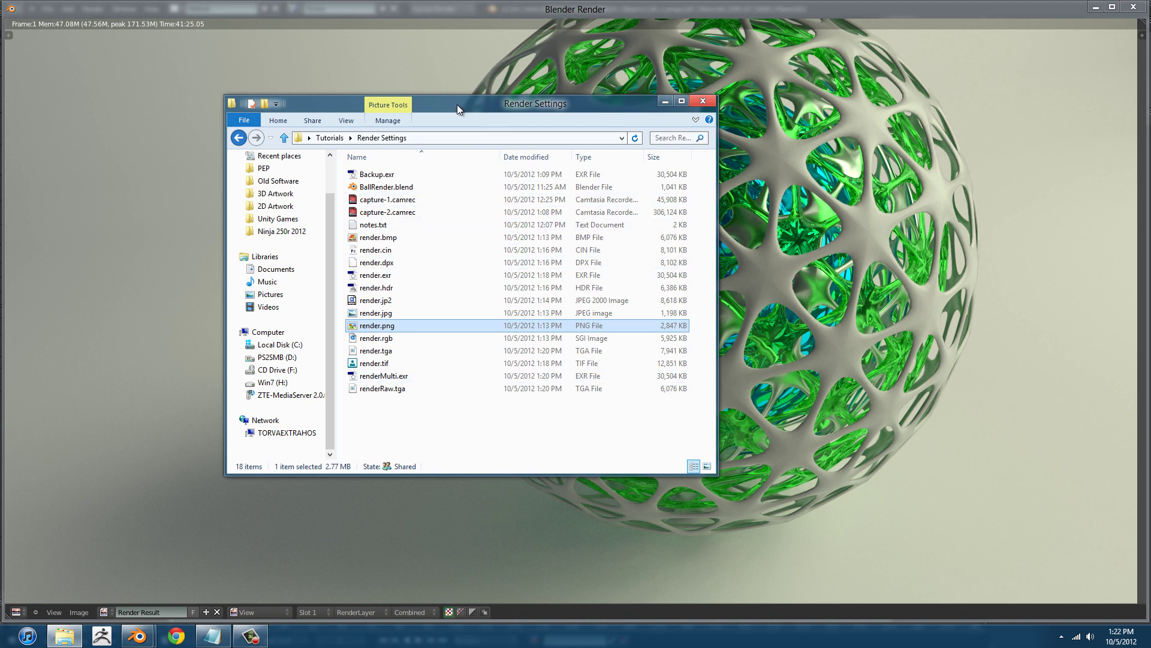
pyautogui.moveTo(457, 108); pyautogui.dragTo(472, 113)
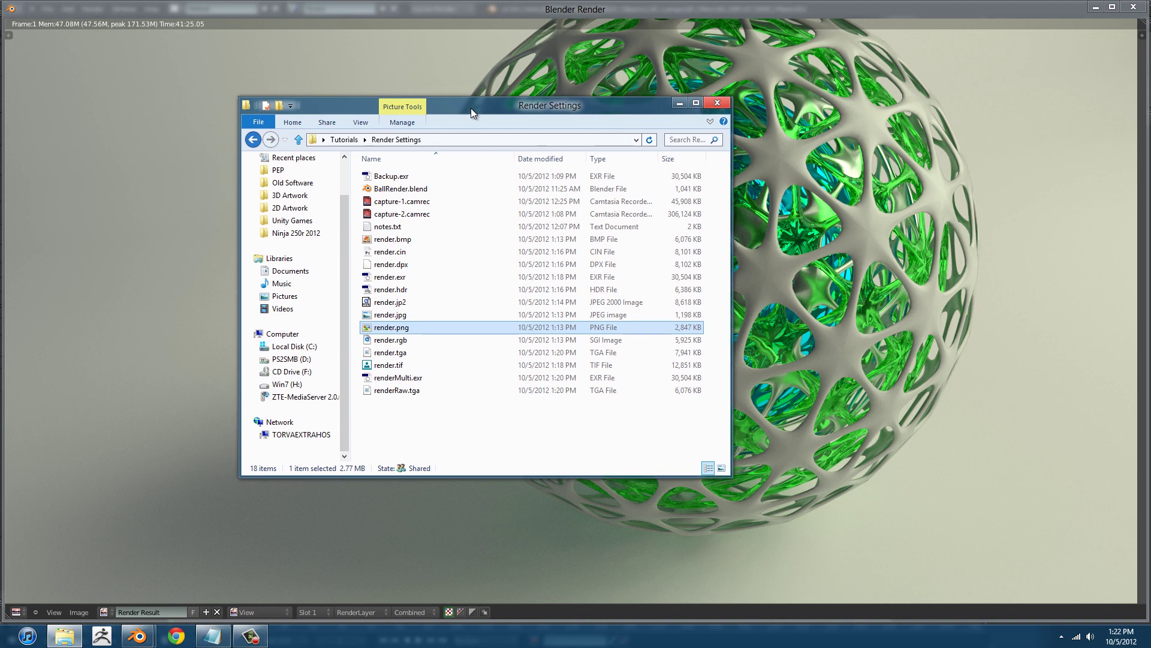
pyautogui.click(412, 314)
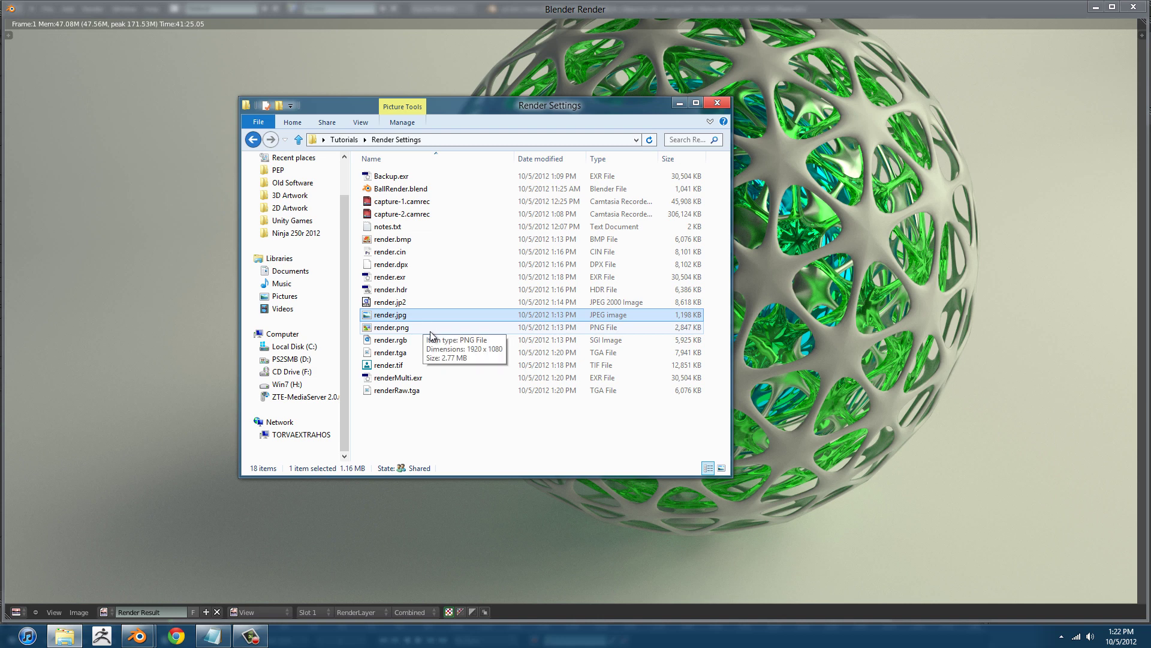
pyautogui.click(438, 331)
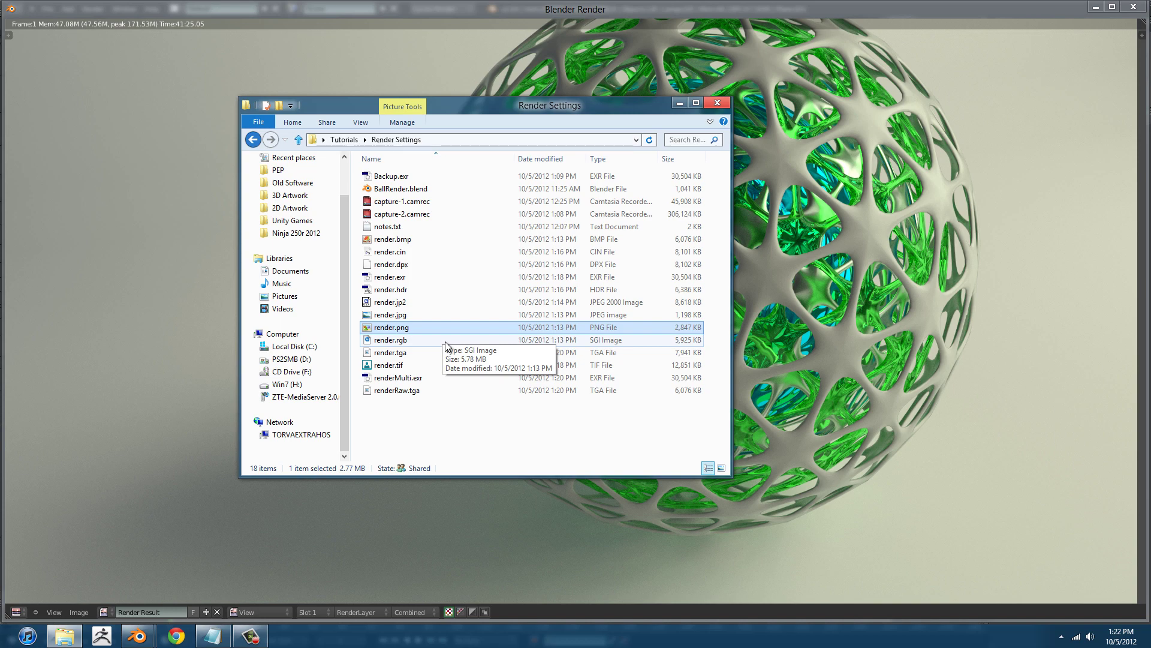
pyautogui.moveTo(469, 104); pyautogui.dragTo(461, 101)
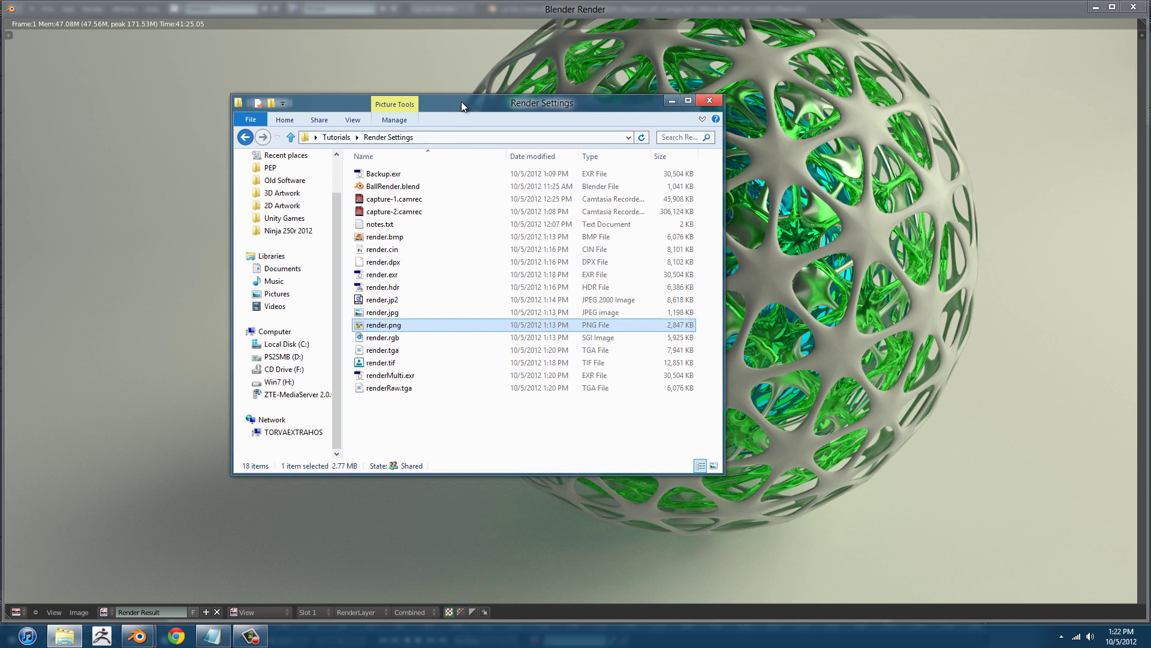